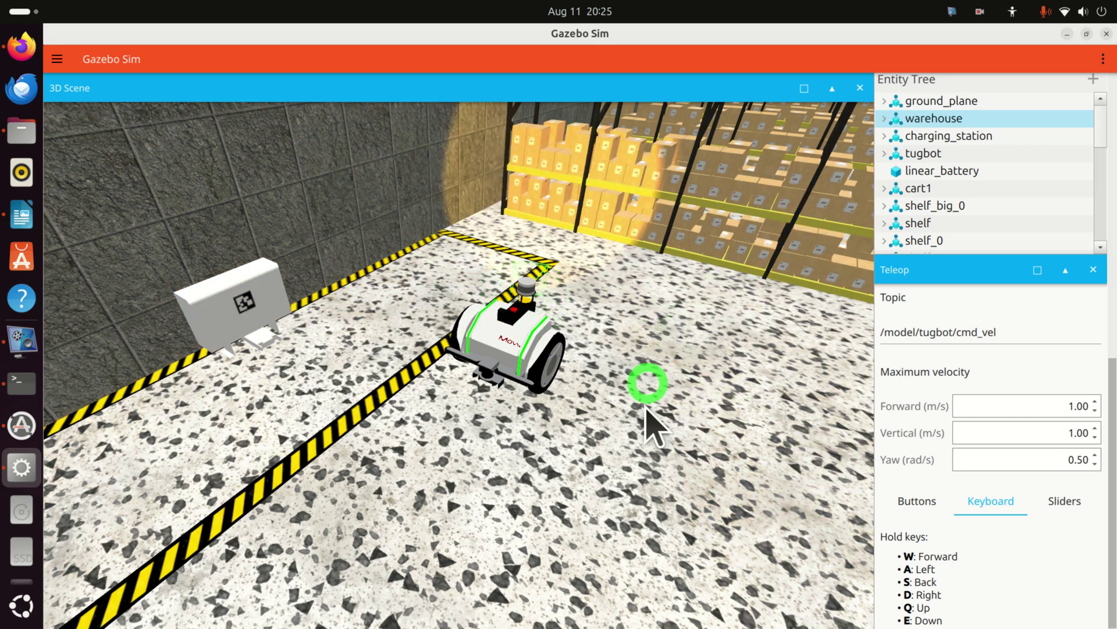
Orbit and zoom the 3D view past the shelf racks to a close-up of the tugbot.
middle_click_drag(646, 415, 574, 442)
scroll(753, 410, "down", 5)
scroll(574, 442, "up", 3)
scroll(449, 324, "up", 5)
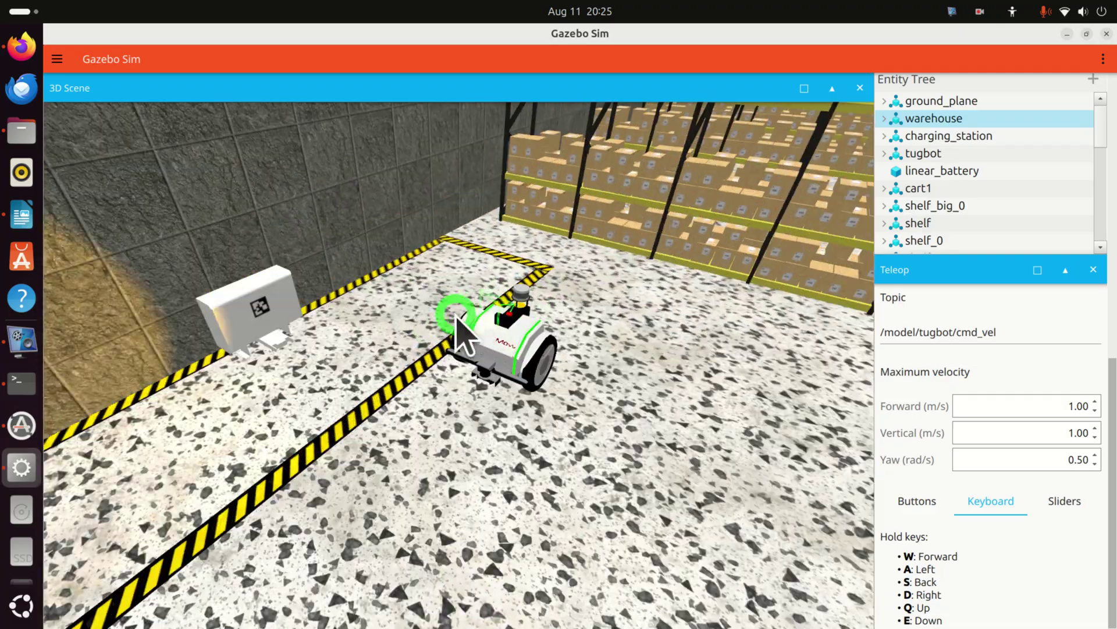
scroll(462, 315, "down", 5)
middle_click_drag(498, 319, 531, 349)
scroll(449, 329, "up", 5)
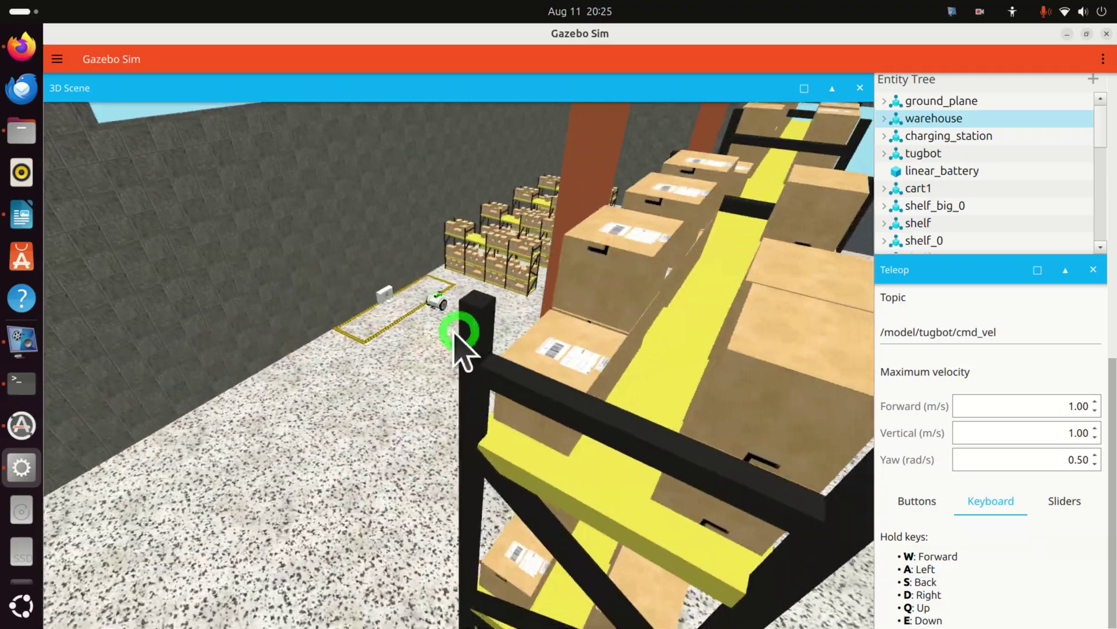
scroll(407, 308, "down", 3)
middle_click_drag(381, 287, 611, 242)
scroll(693, 325, "down", 5)
scroll(623, 251, "up", 2)
scroll(623, 251, "up", 3)
middle_click_drag(531, 250, 524, 250)
scroll(524, 250, "up", 3)
scroll(835, 338, "up", 1)
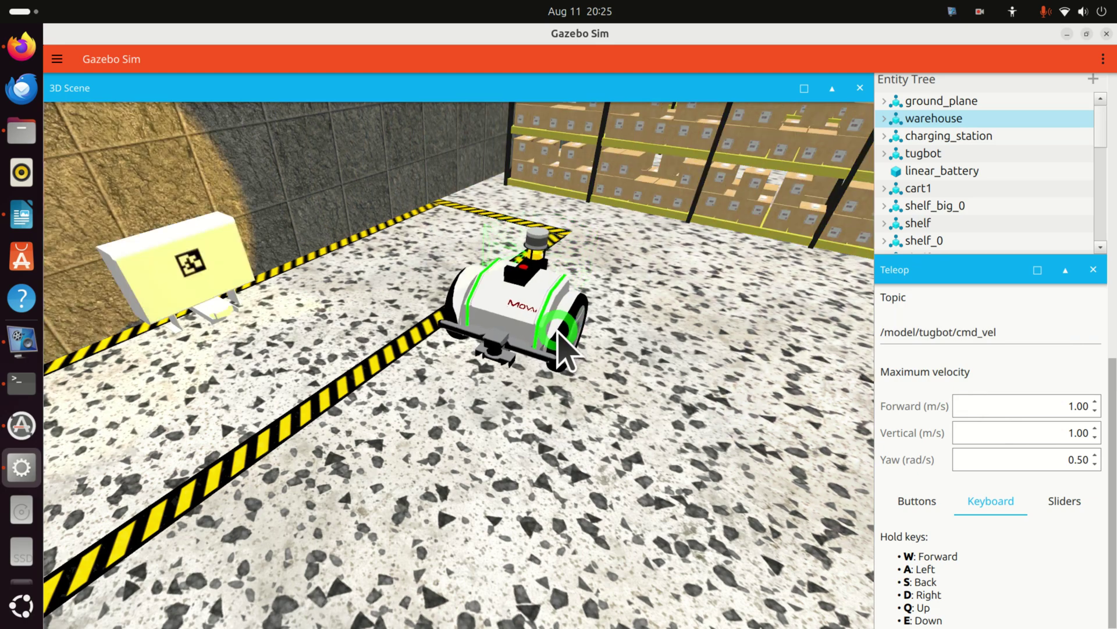
Drive the tugbot with A, S and W, turning in place then heading right across the floor.
key("a")
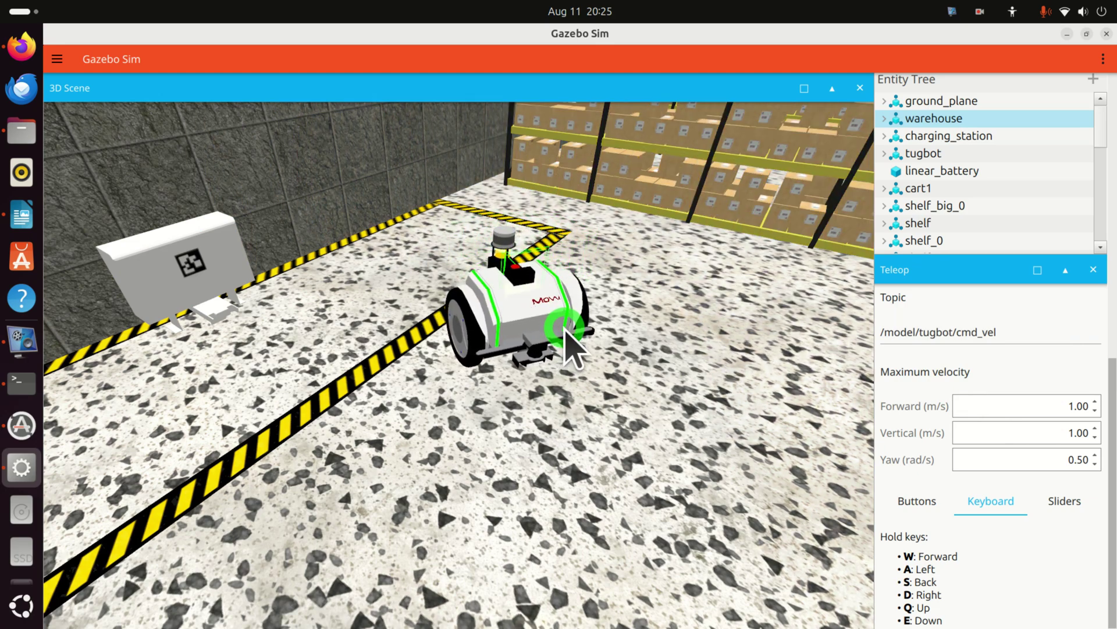
key("a")
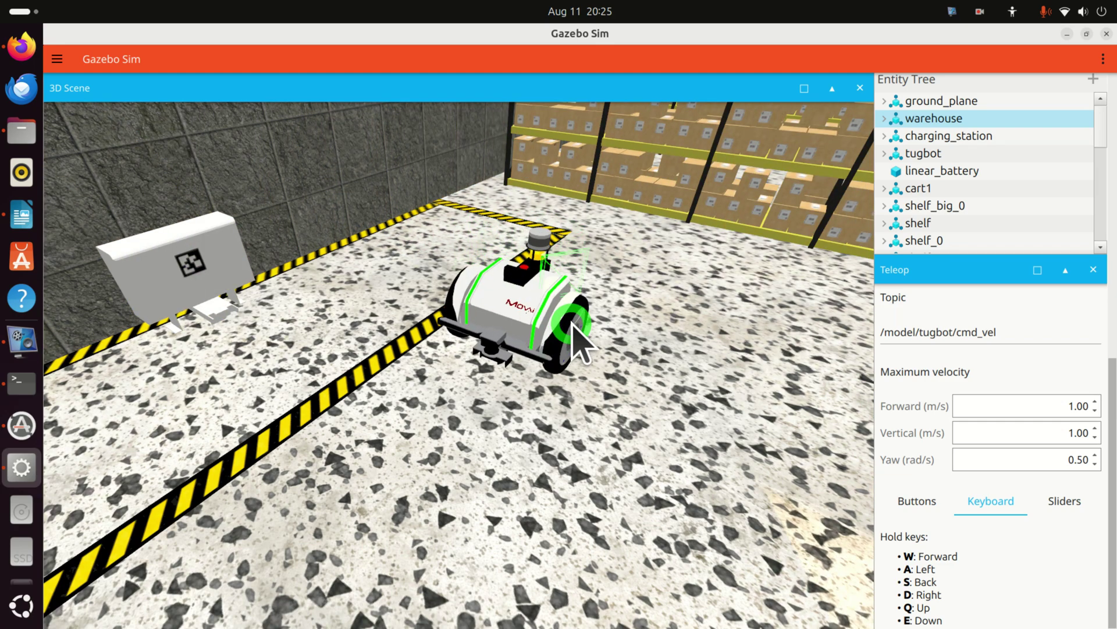
key("s")
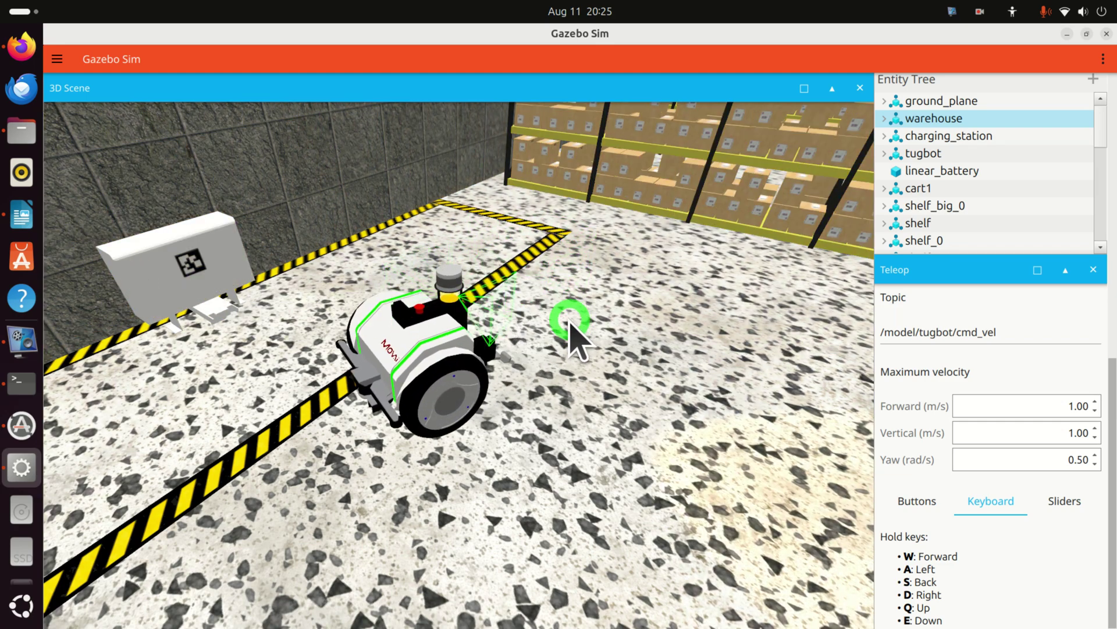
key("w")
scroll(634, 349, "down", 5)
scroll(640, 349, "down", 5)
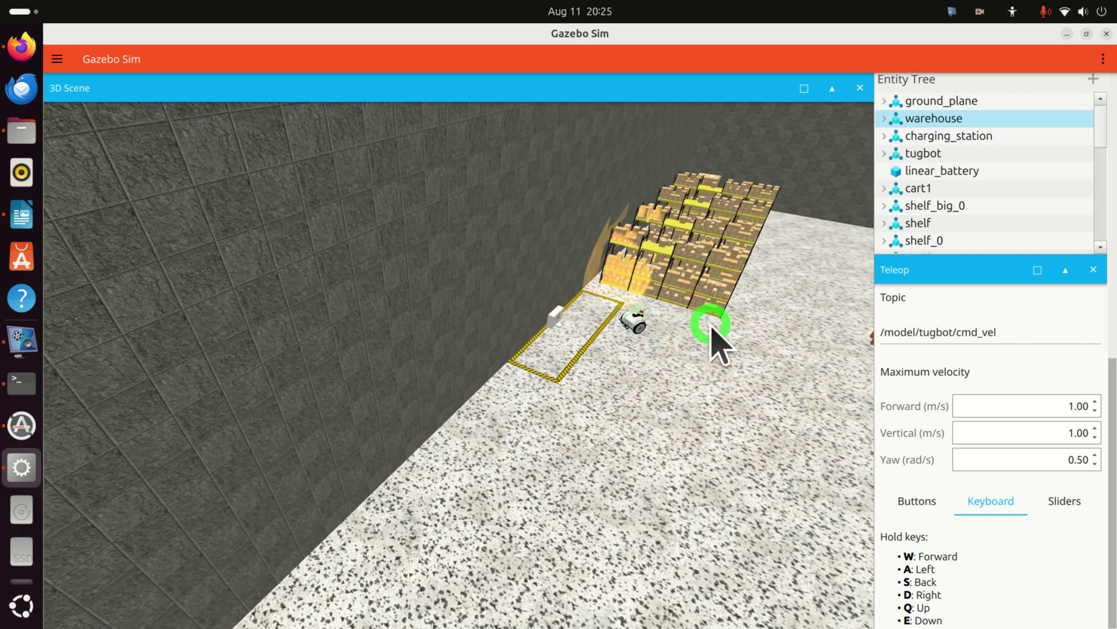
key("w")
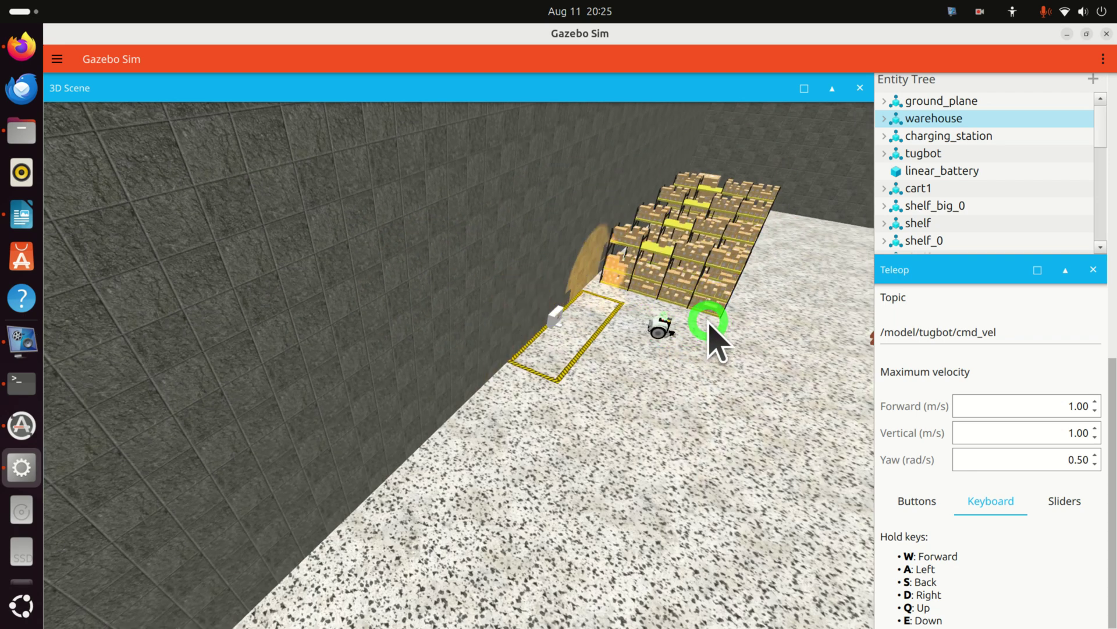
key("w")
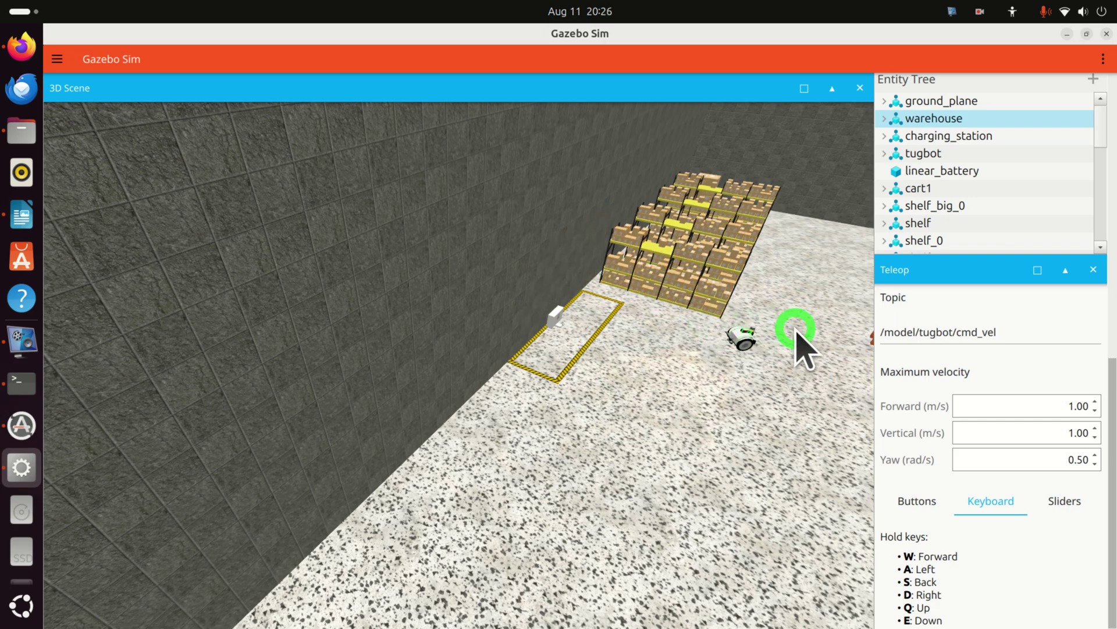
scroll(798, 344, "up", 10)
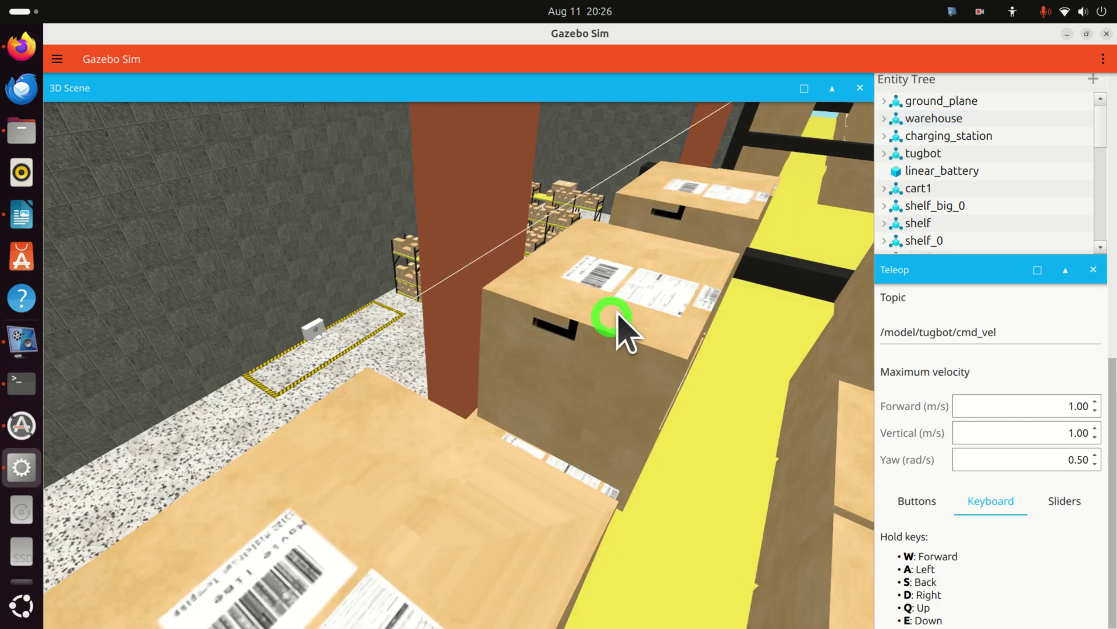
scroll(339, 337, "down", 5)
scroll(474, 349, "down", 5)
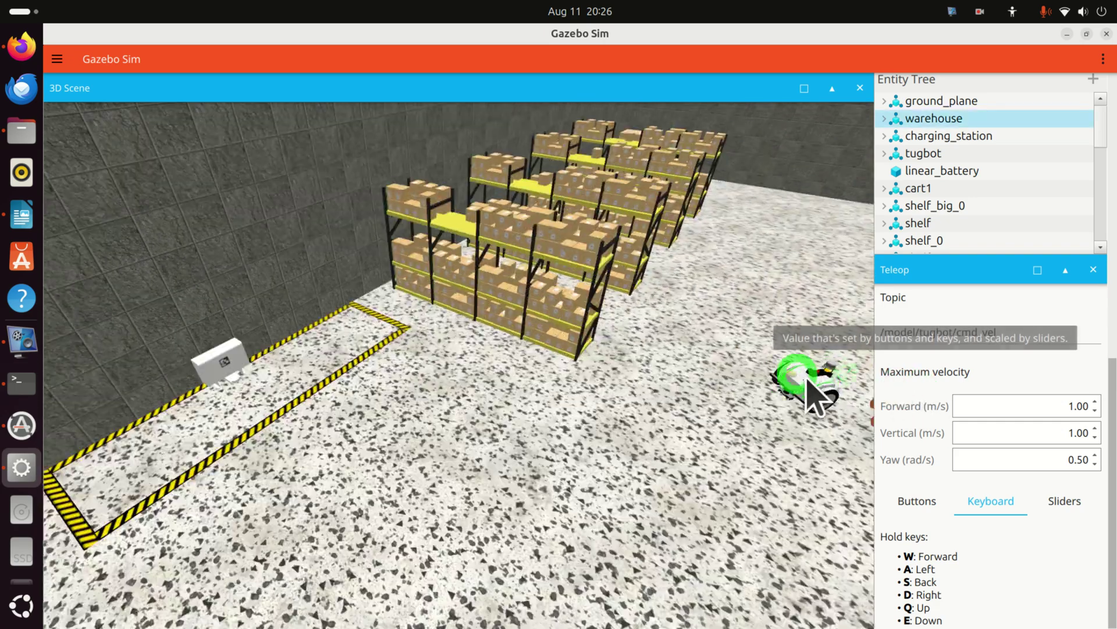
scroll(818, 381, "up", 5)
scroll(818, 381, "down", 5)
scroll(749, 298, "up", 3)
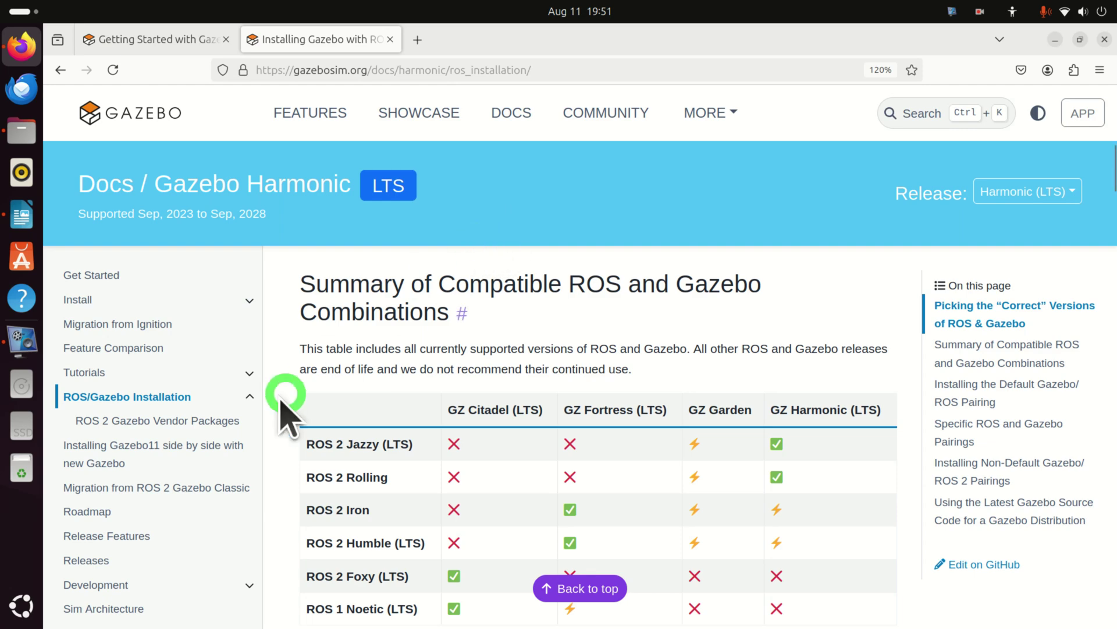
Launch a new Terminal window from the Activities search.
left_click(34, 610)
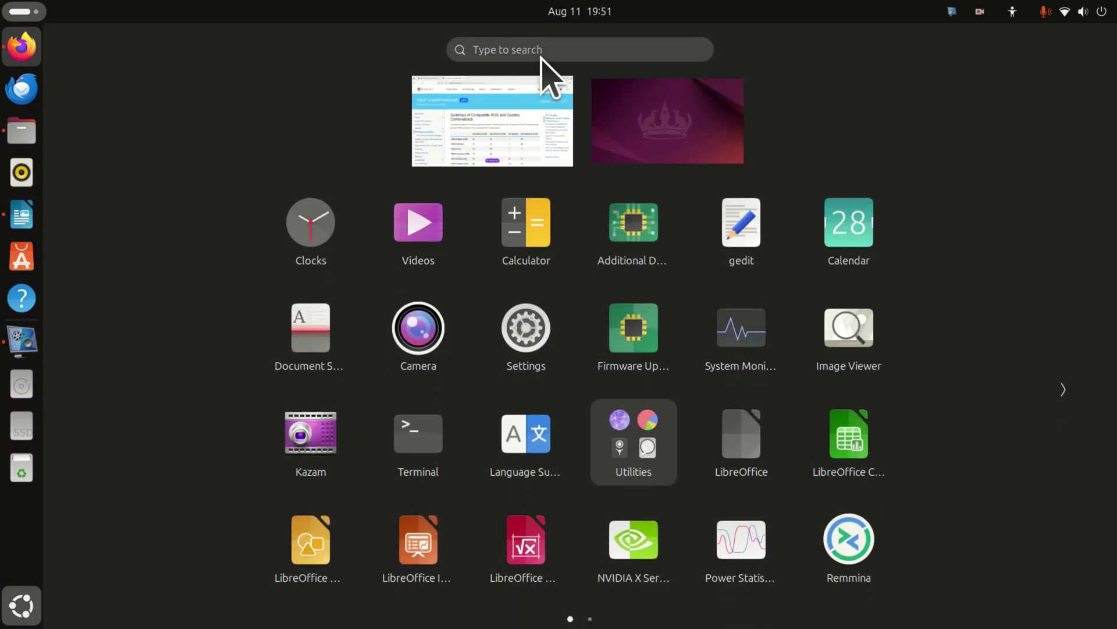
type("ter")
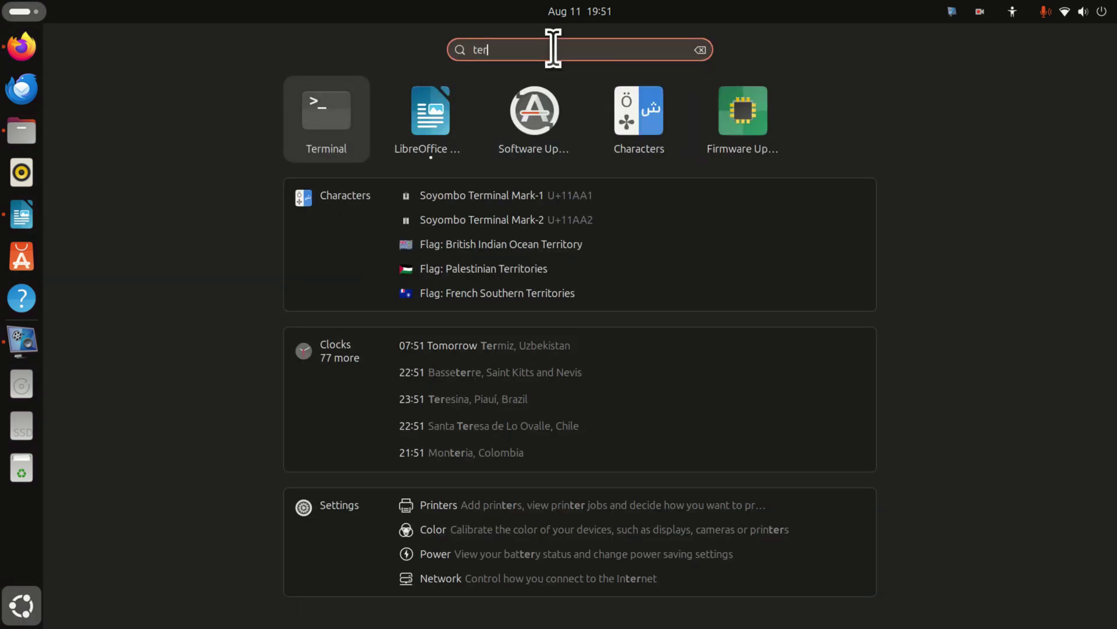
left_click(348, 115)
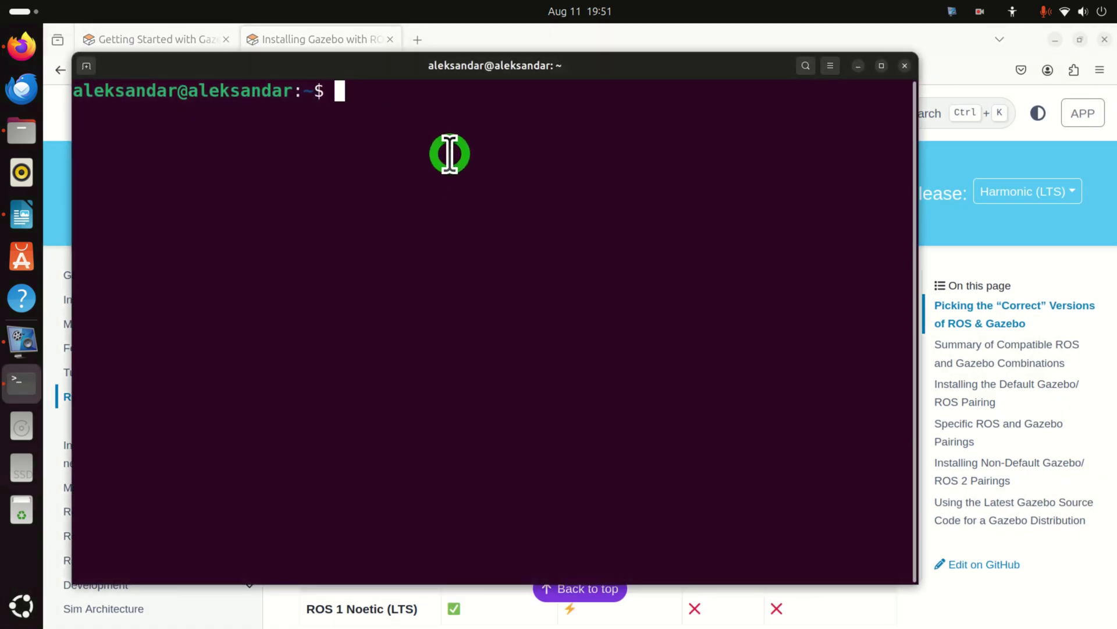
Change into /opt/ros and list its contents with ls -la.
type("cd /opt")
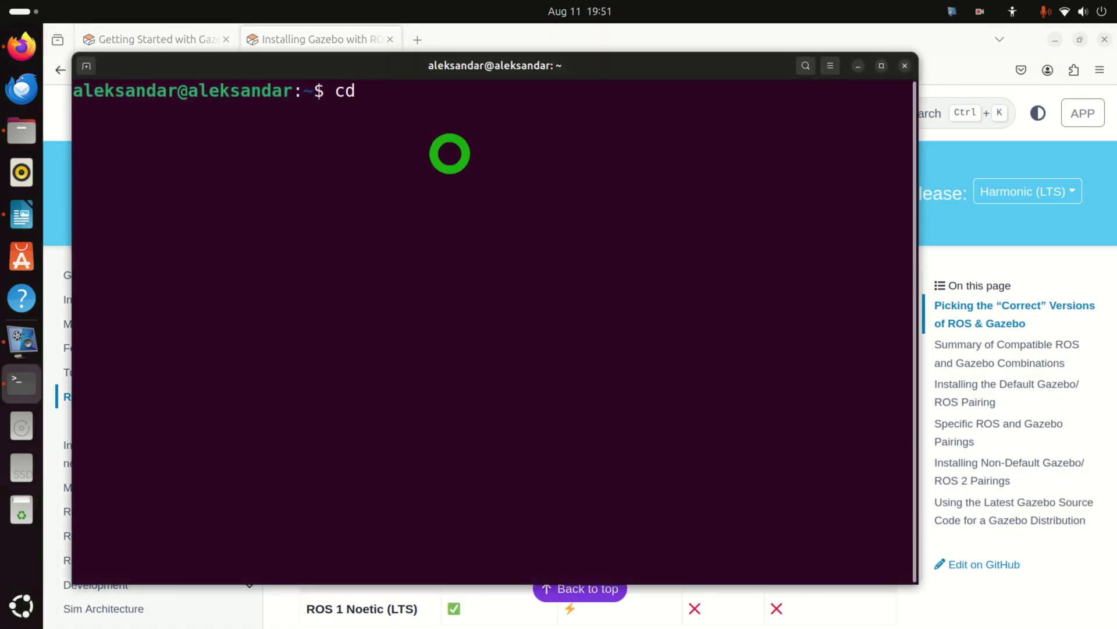
type("/")
type("ros")
key("Return")
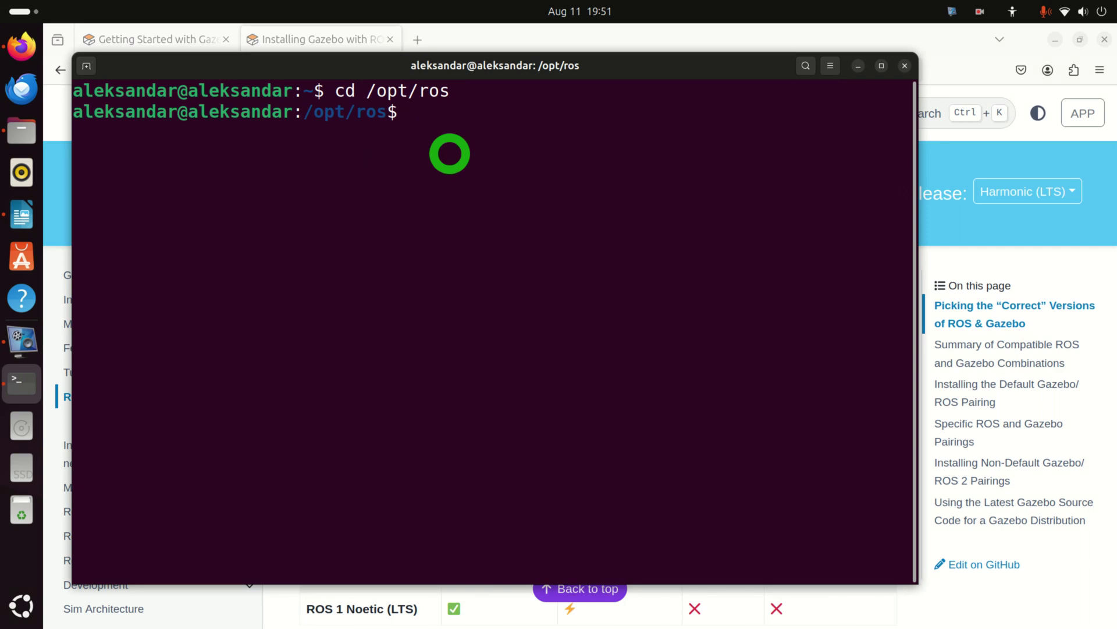
type("ls -la")
key("Return")
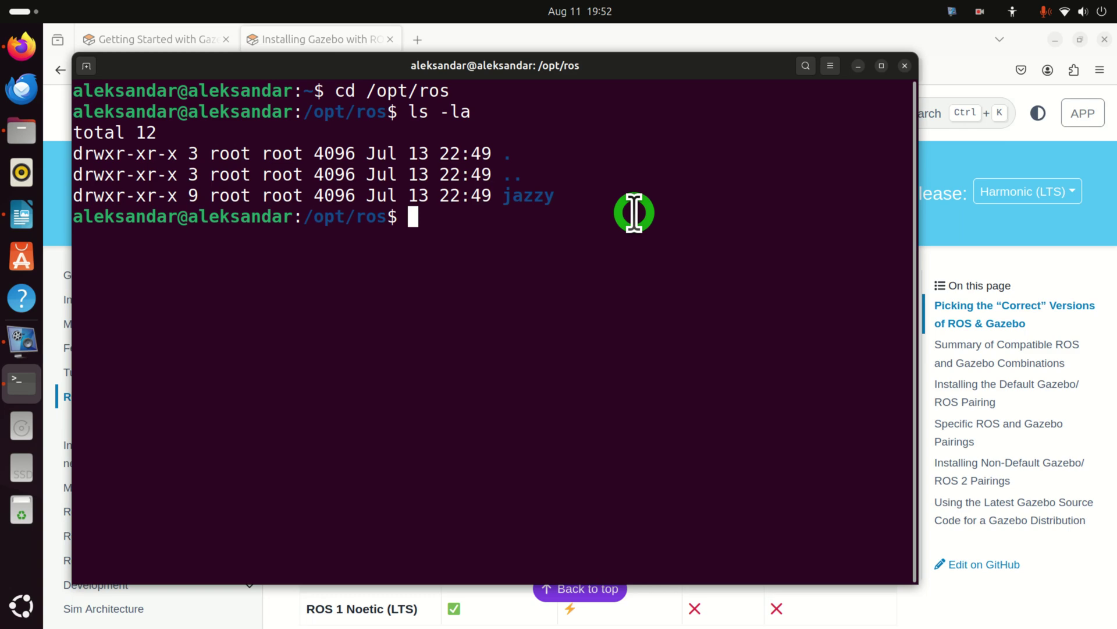
Source /opt/ros/jazzy/setup.bash and confirm printenv ROS_DISTRO reports jazzy.
type("source ")
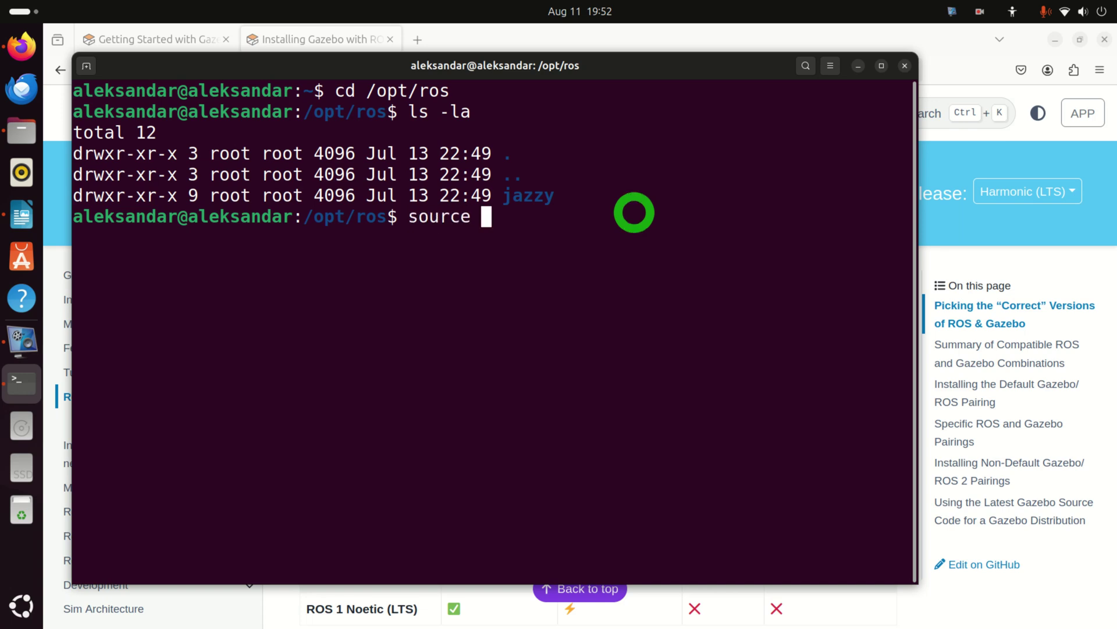
type("/opt/ros/")
key("Tab")
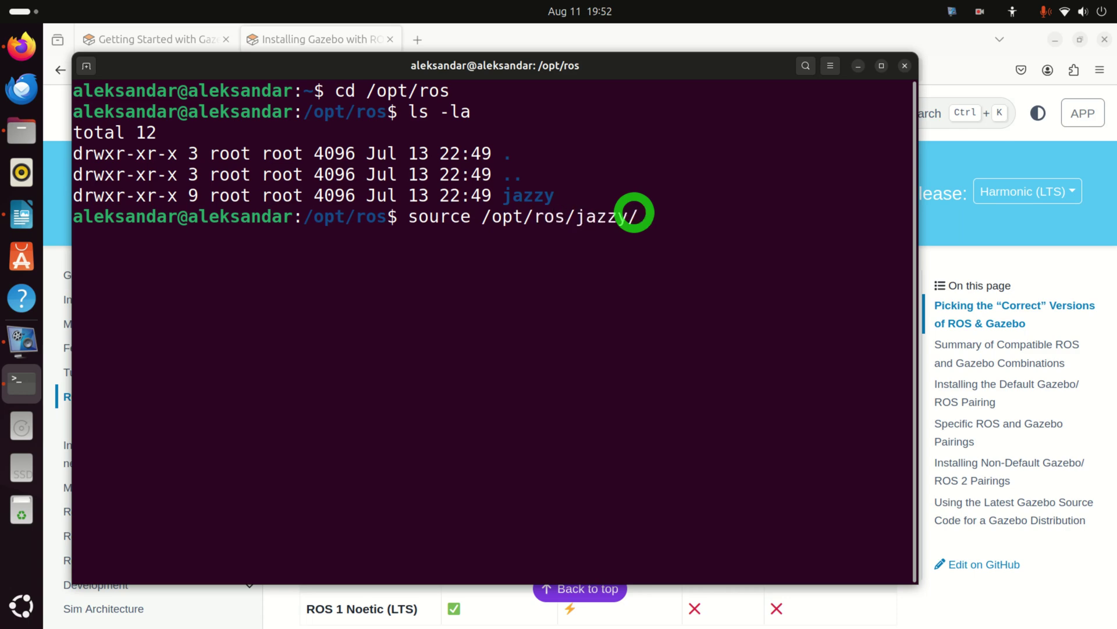
type("setup.")
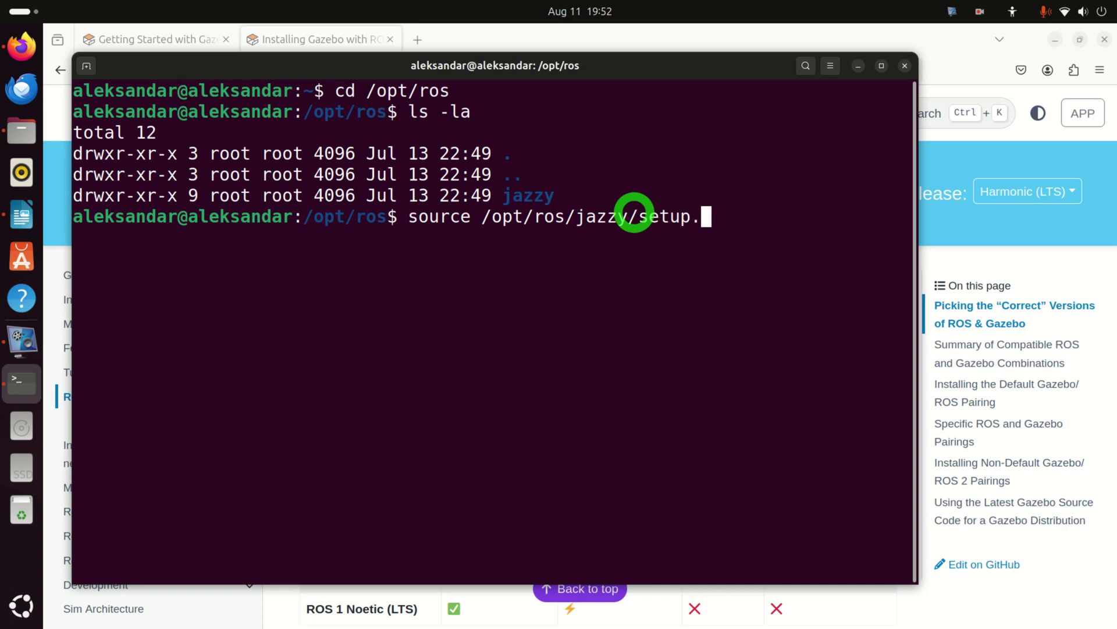
type("bash")
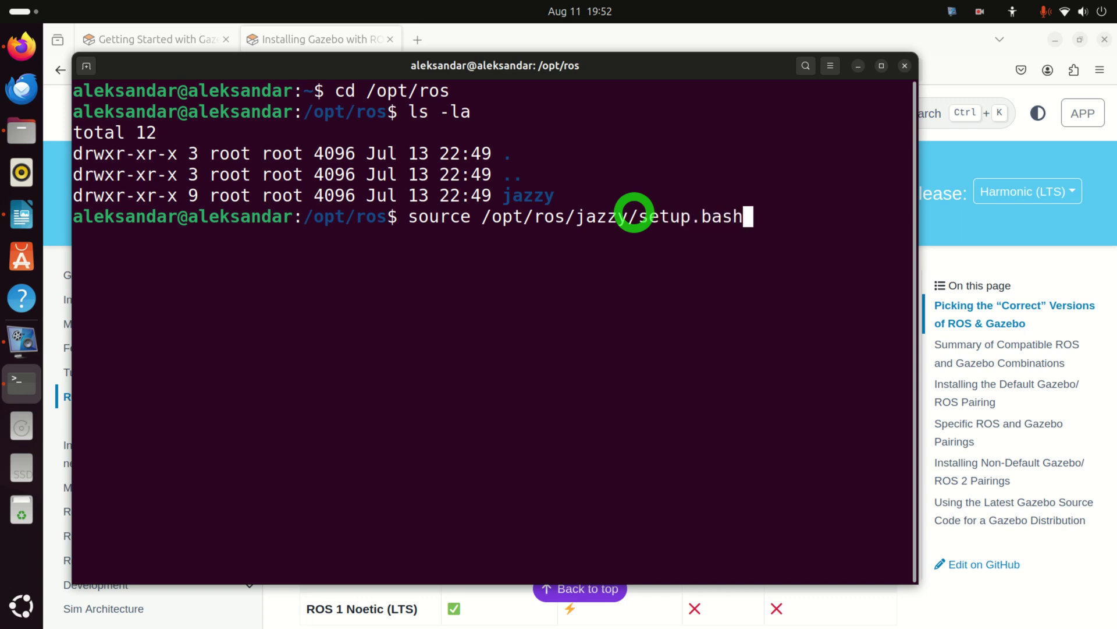
key("Return")
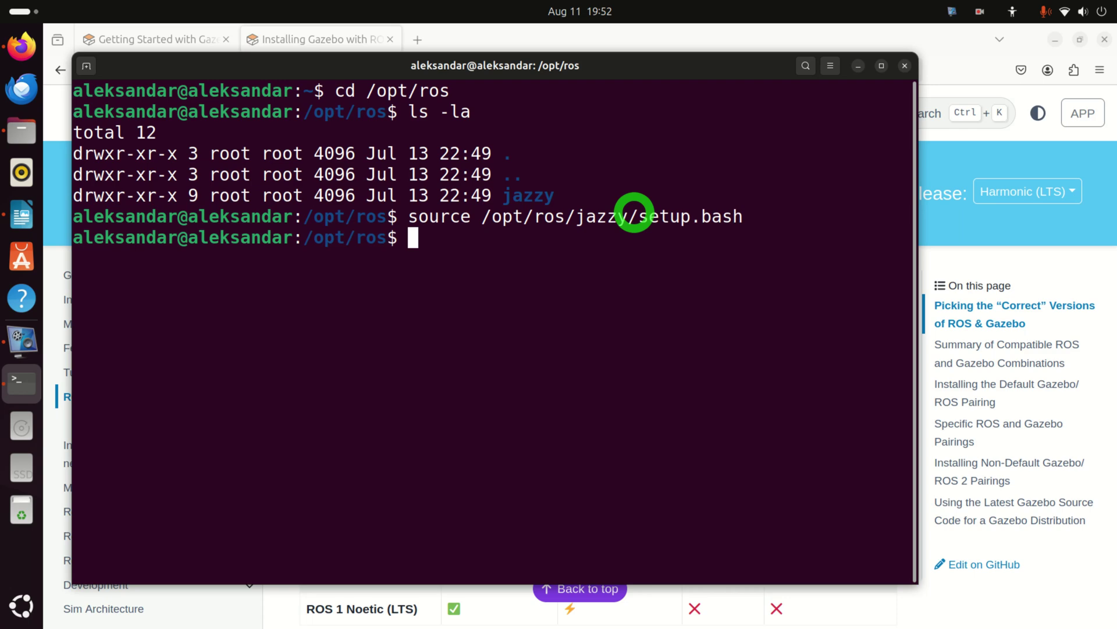
type("print")
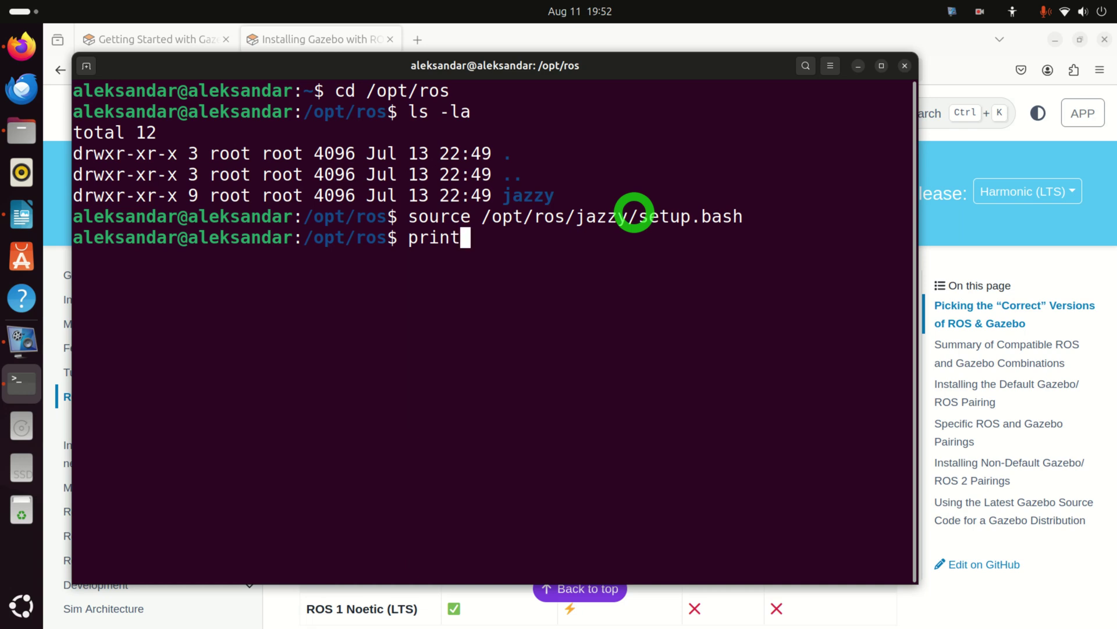
type("env ")
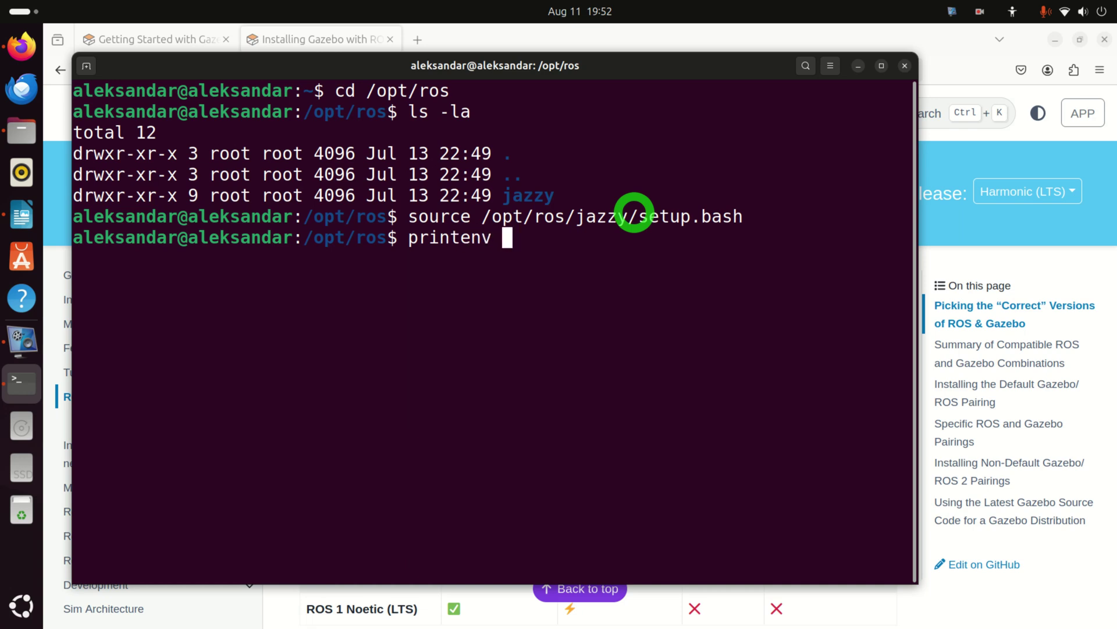
type("ROS_DISTRO")
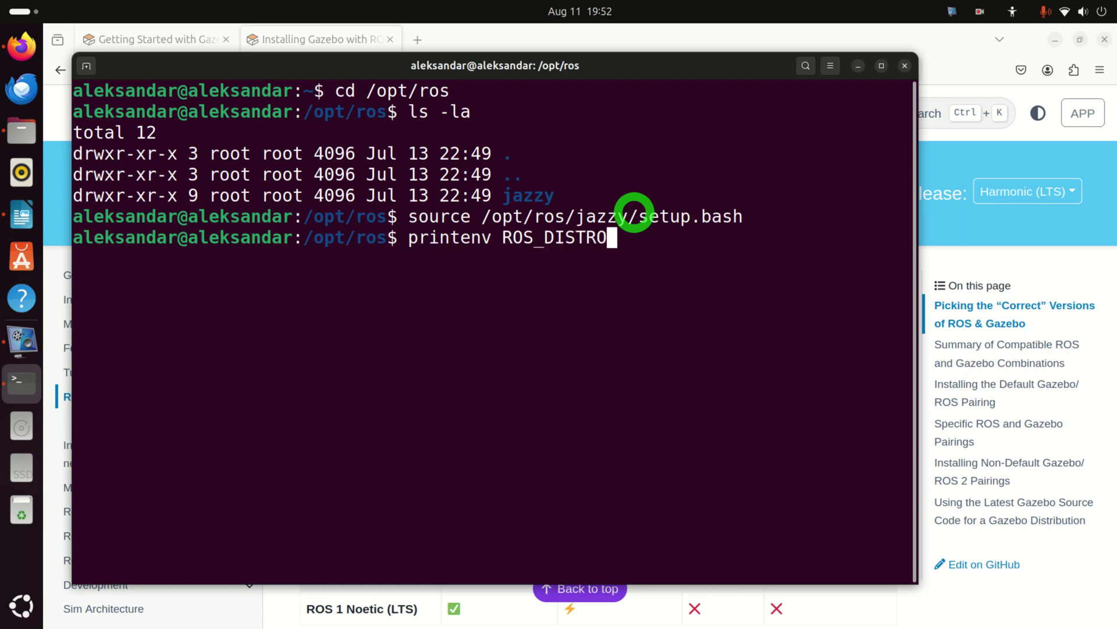
key("Return")
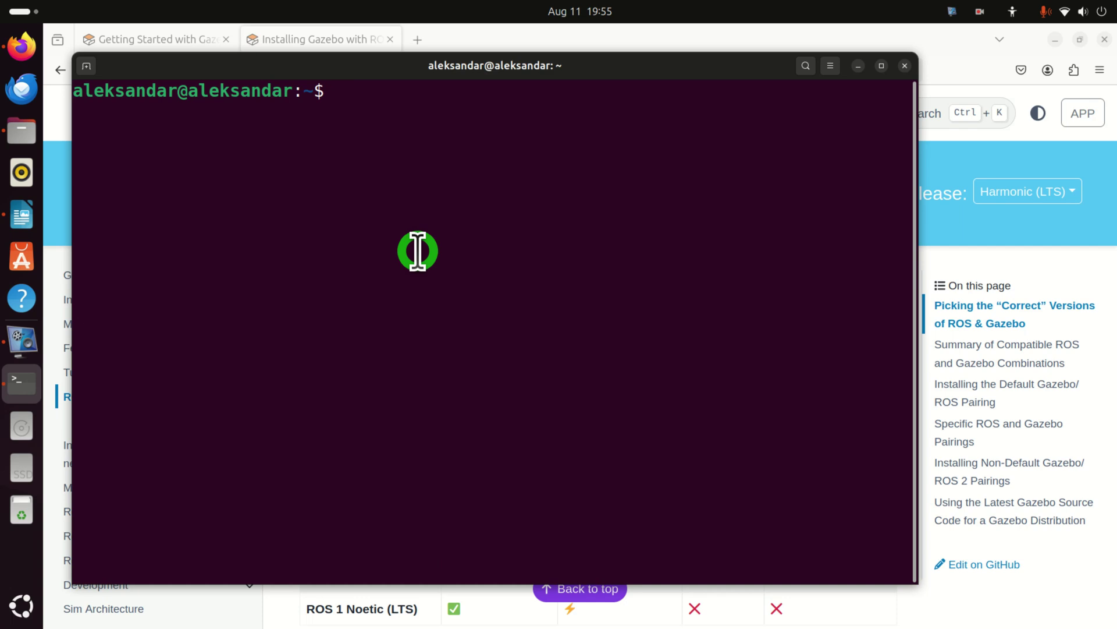
Confirm Ubuntu 24.04 LTS (noble) with lsb_release -a, then close the terminal.
type("lsb_release -a")
key("Return")
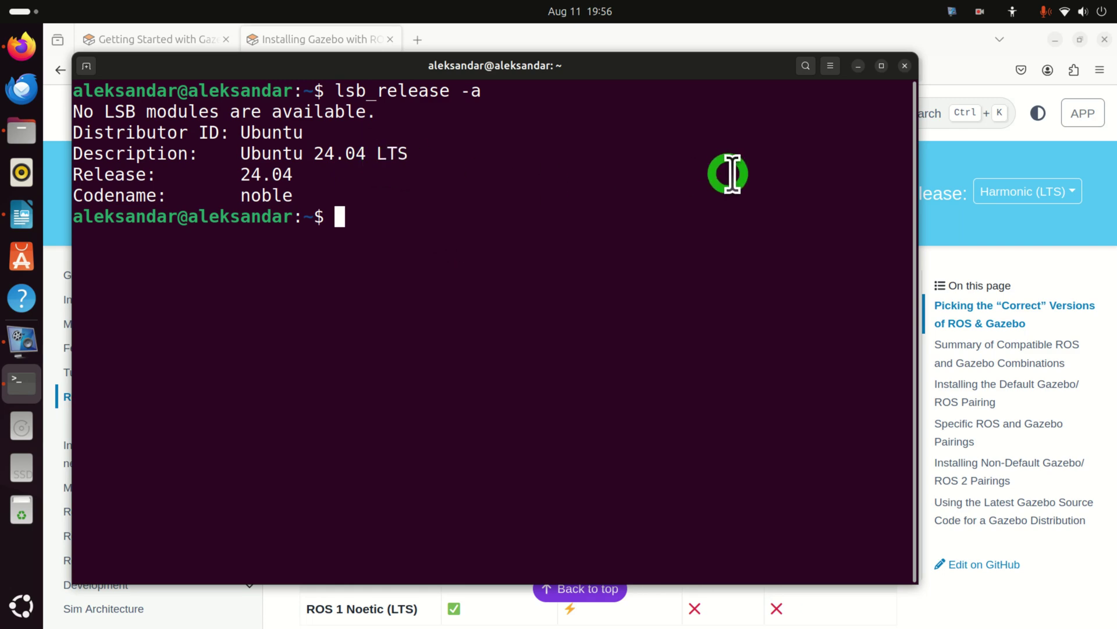
left_click(905, 65)
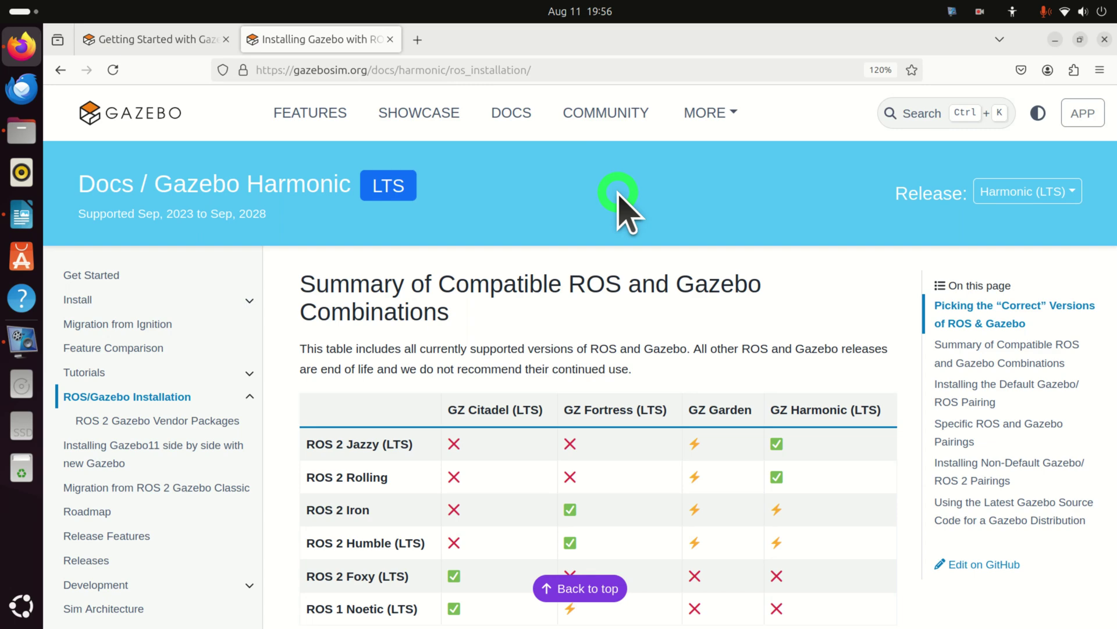
Select the page address, then highlight the ROS 2 Jazzy row in the compatibility table.
left_click(533, 68)
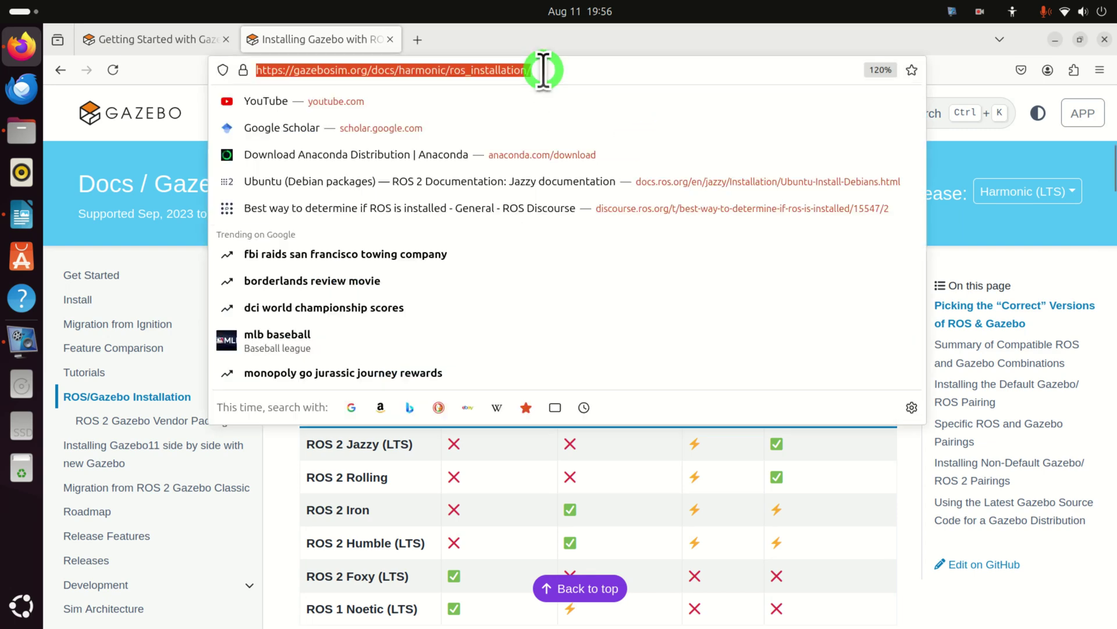
left_click(561, 45)
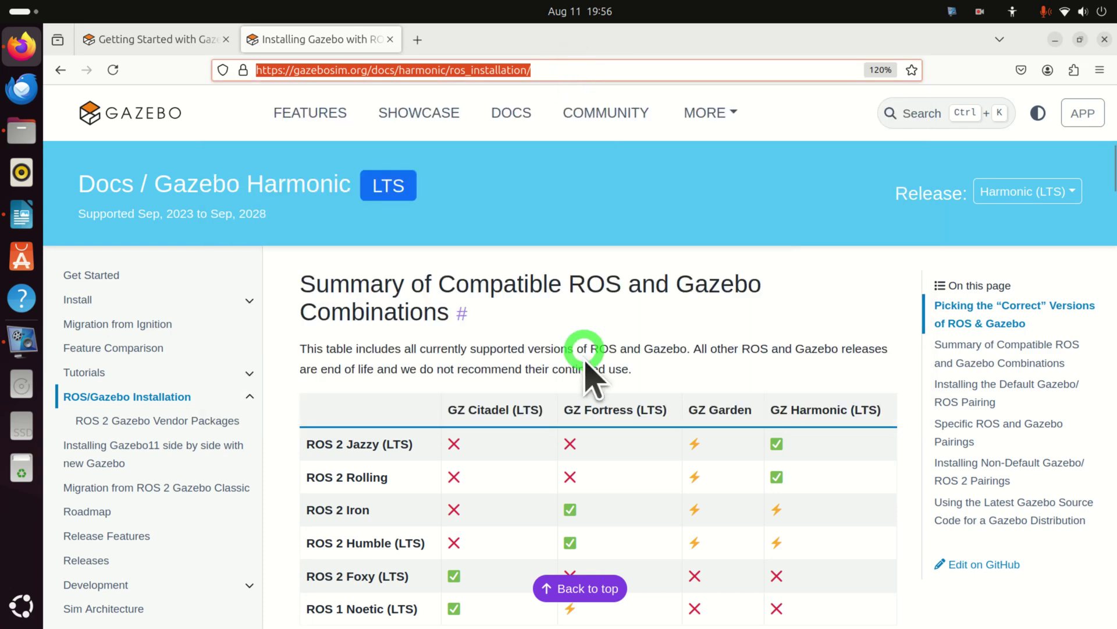
scroll(591, 375, "down", 3)
scroll(448, 287, "up", 3)
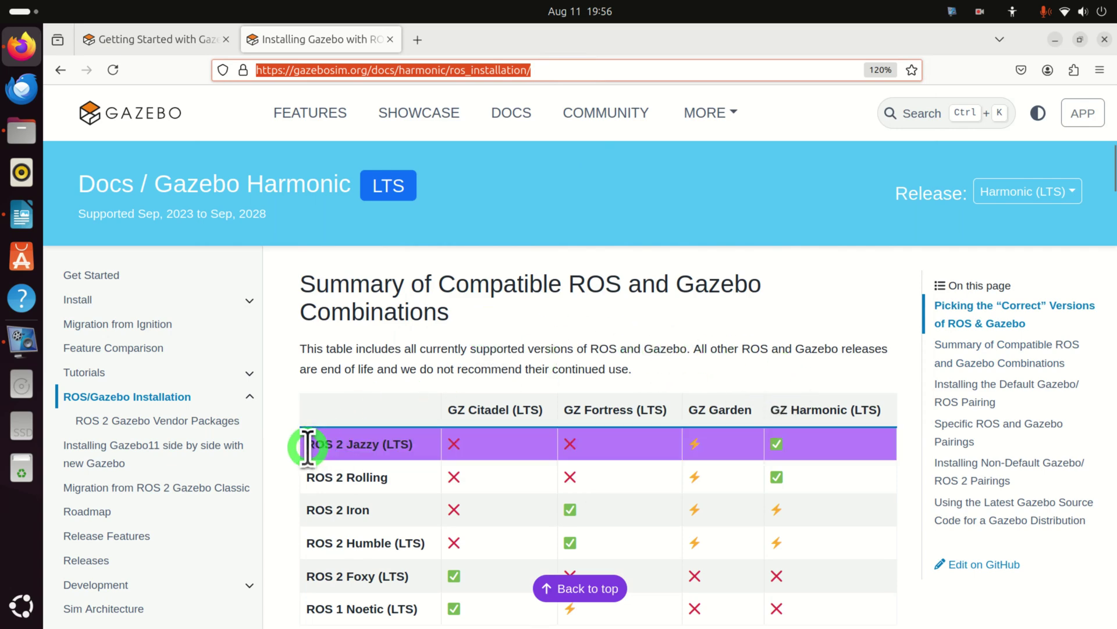
left_click_drag(307, 446, 381, 444)
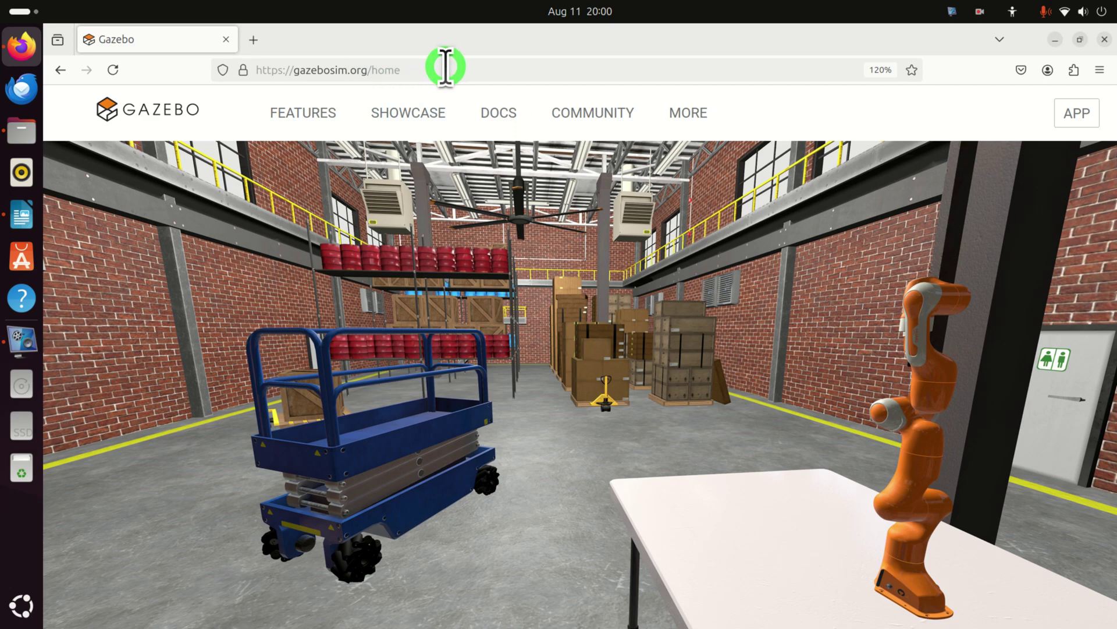
Open Get Started and switch the documentation release to Harmonic (LTS).
scroll(446, 346, "down", 4)
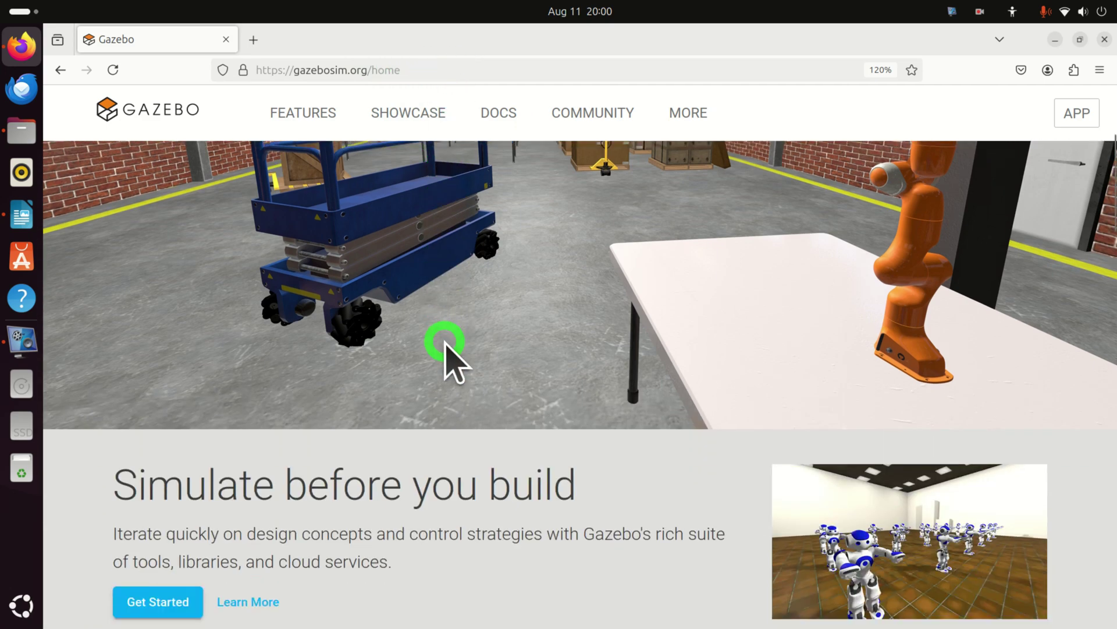
scroll(446, 346, "down", 2)
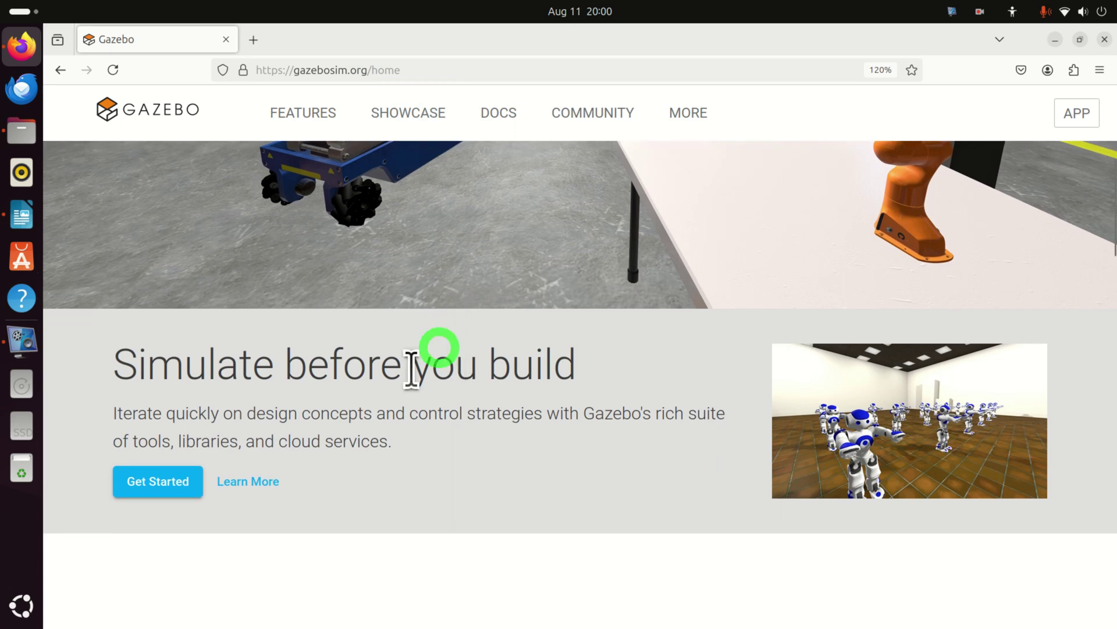
left_click(157, 484)
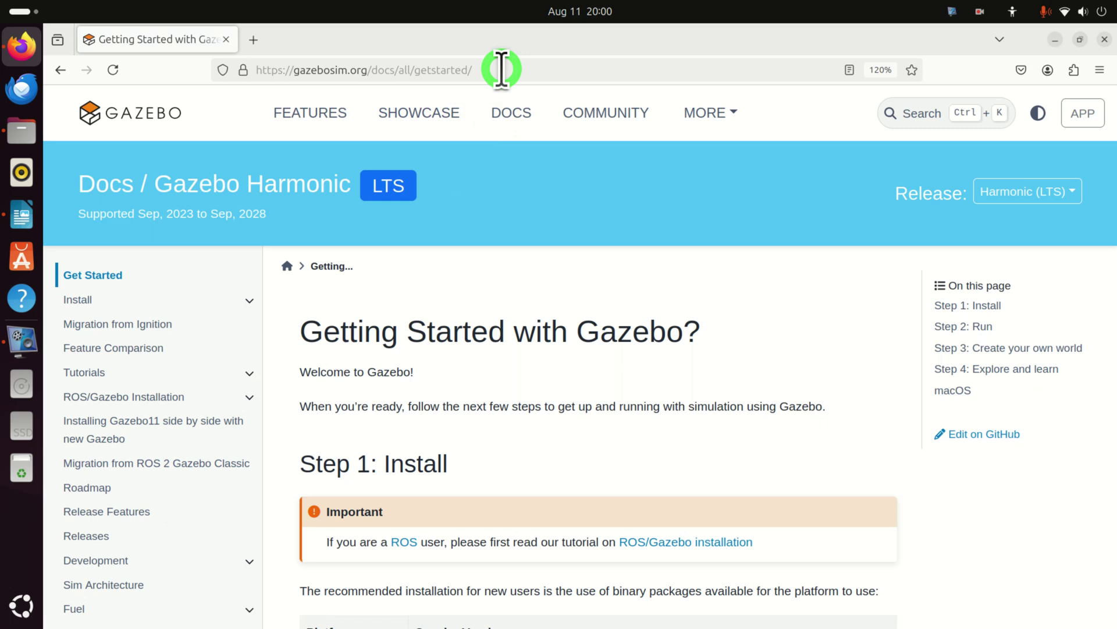
left_click(1046, 199)
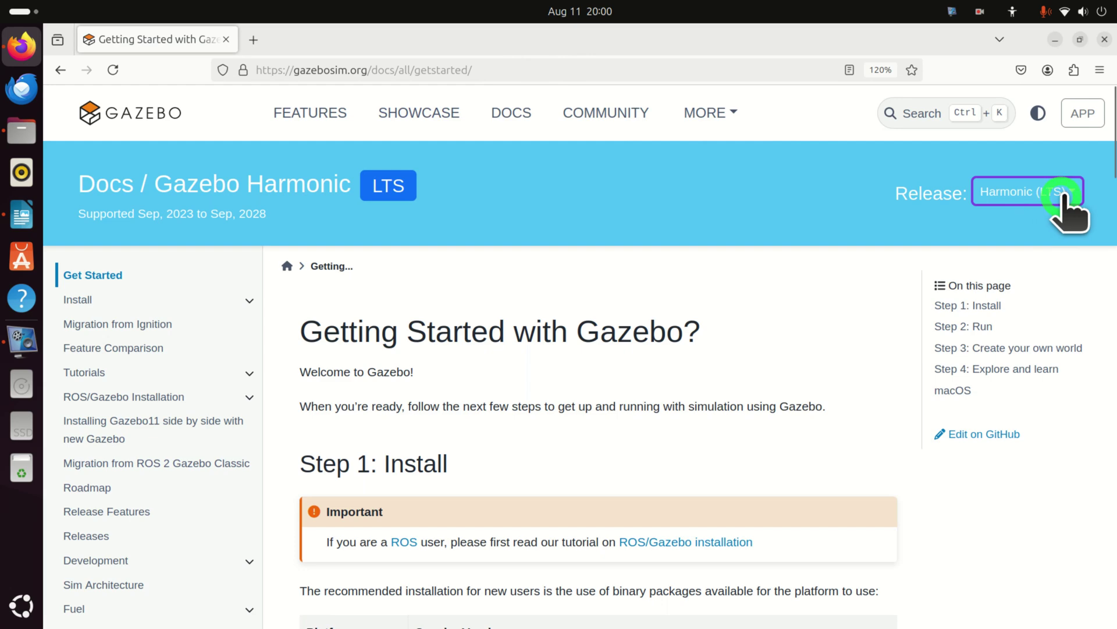
left_click(1063, 198)
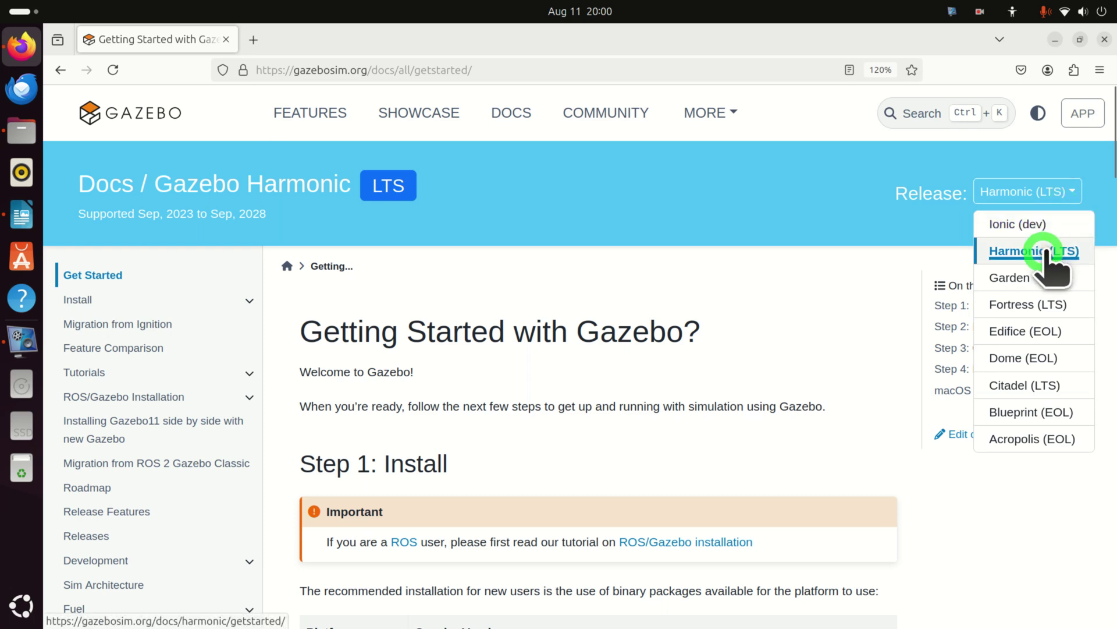
left_click(1027, 254)
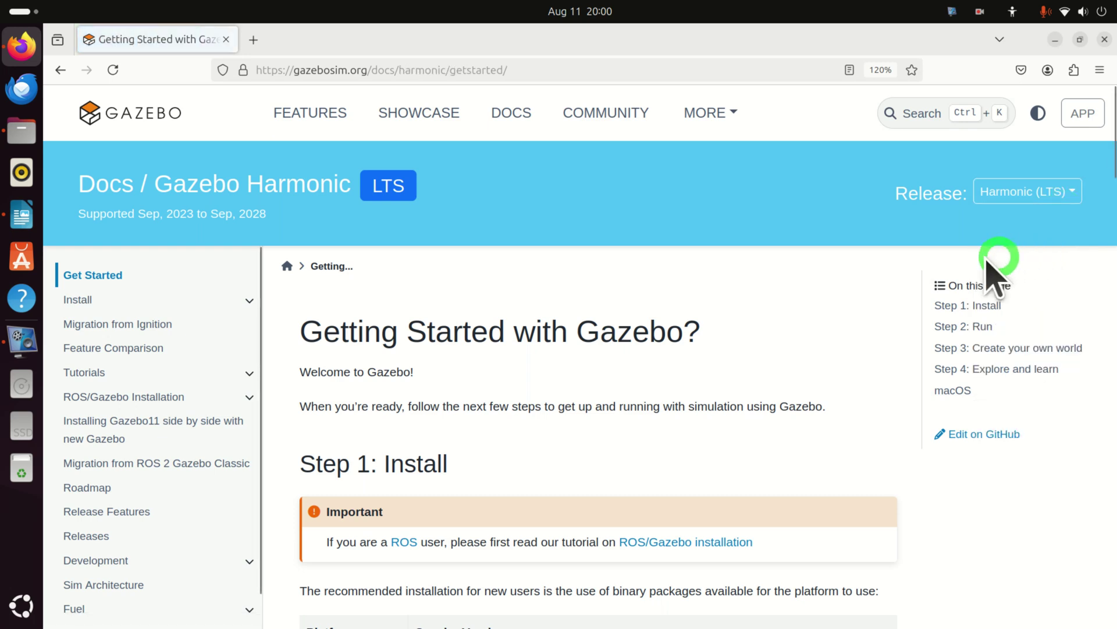
Open the Harmonic Install overview and review the binary installation options.
left_click(80, 303)
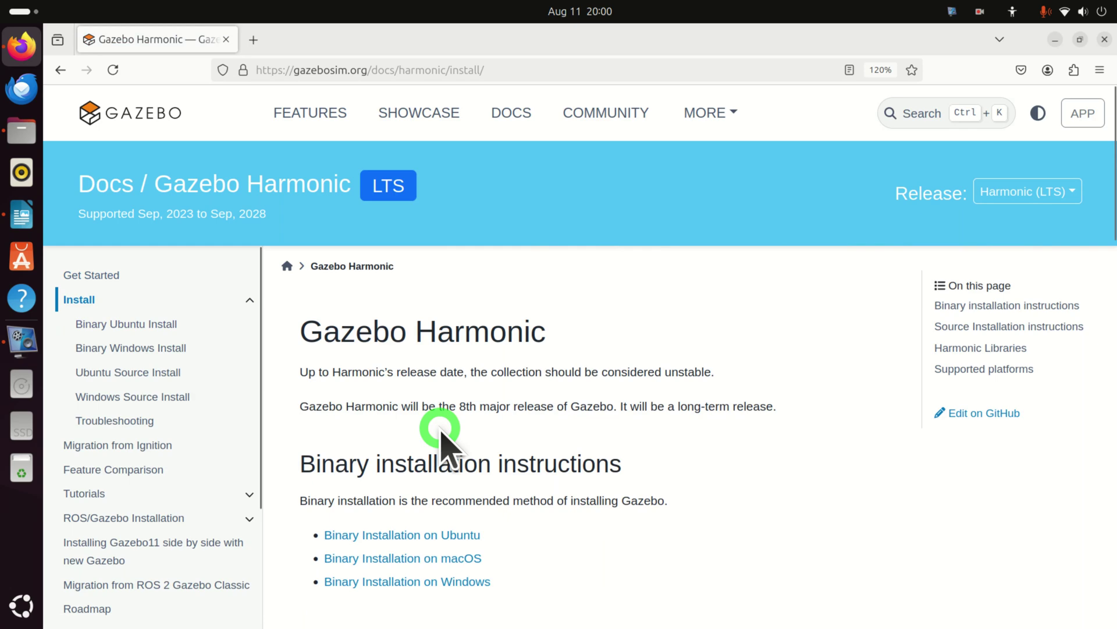
left_click(332, 536)
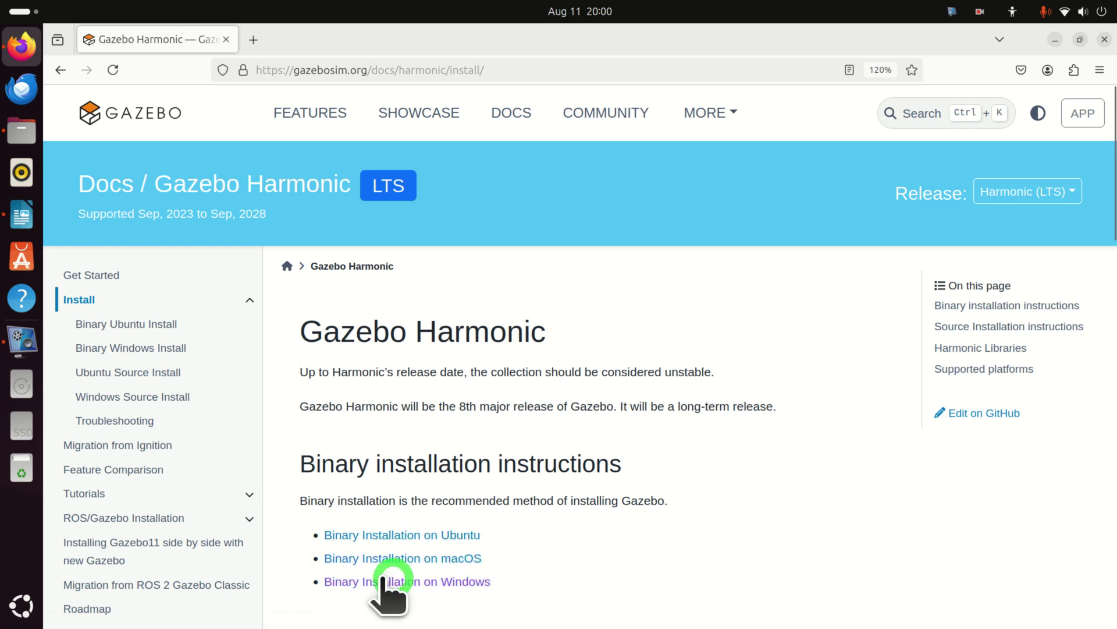
scroll(427, 533, "down", 4)
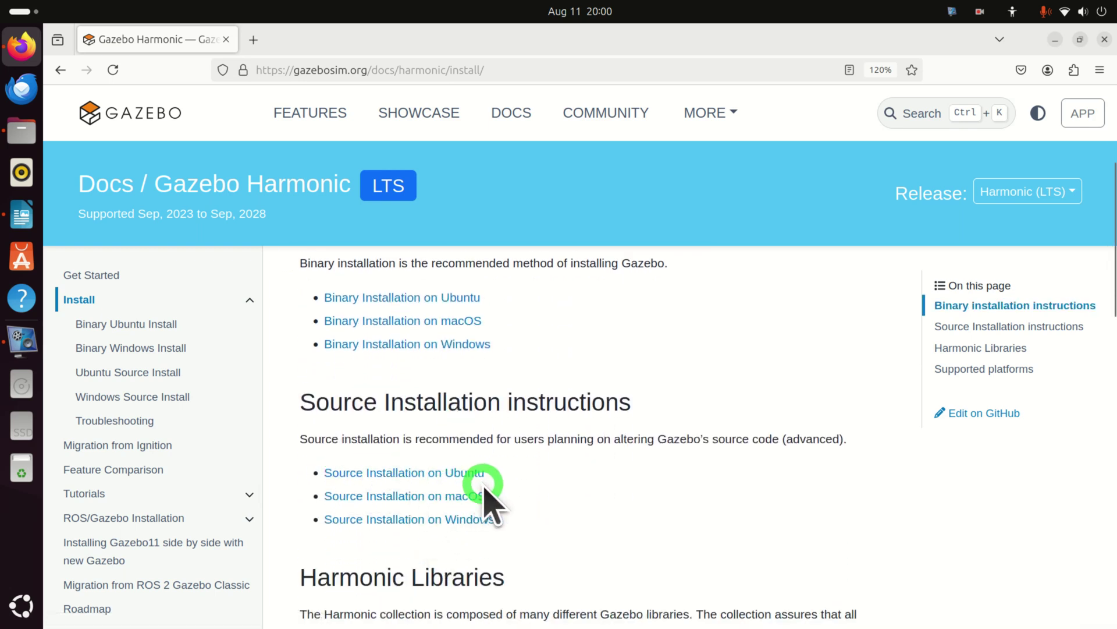
scroll(486, 504, "up", 2)
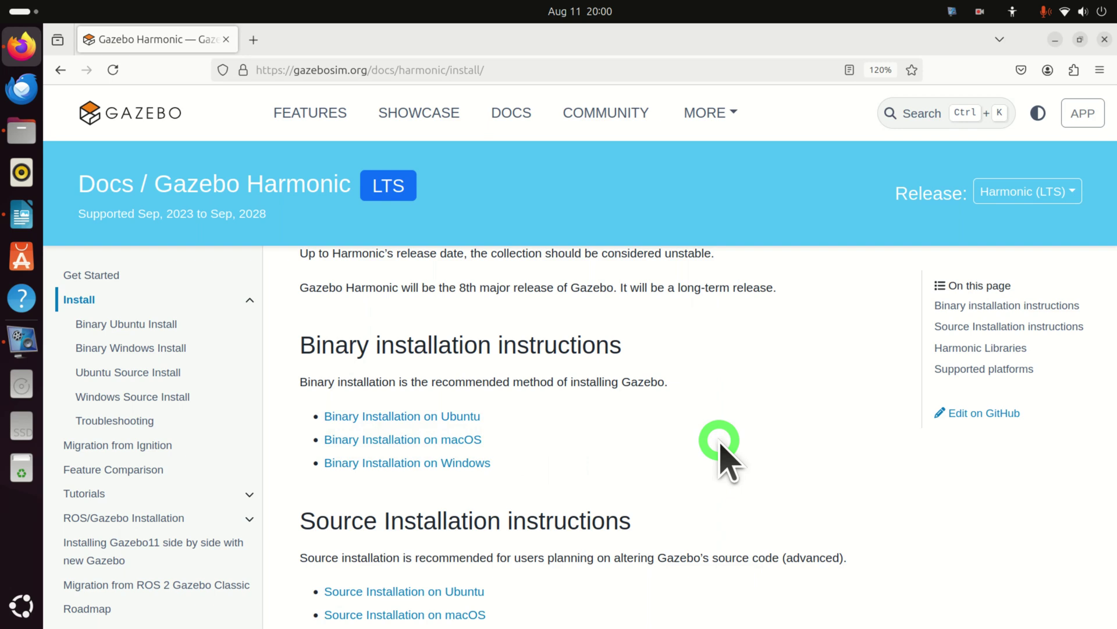
scroll(720, 443, "down", 2)
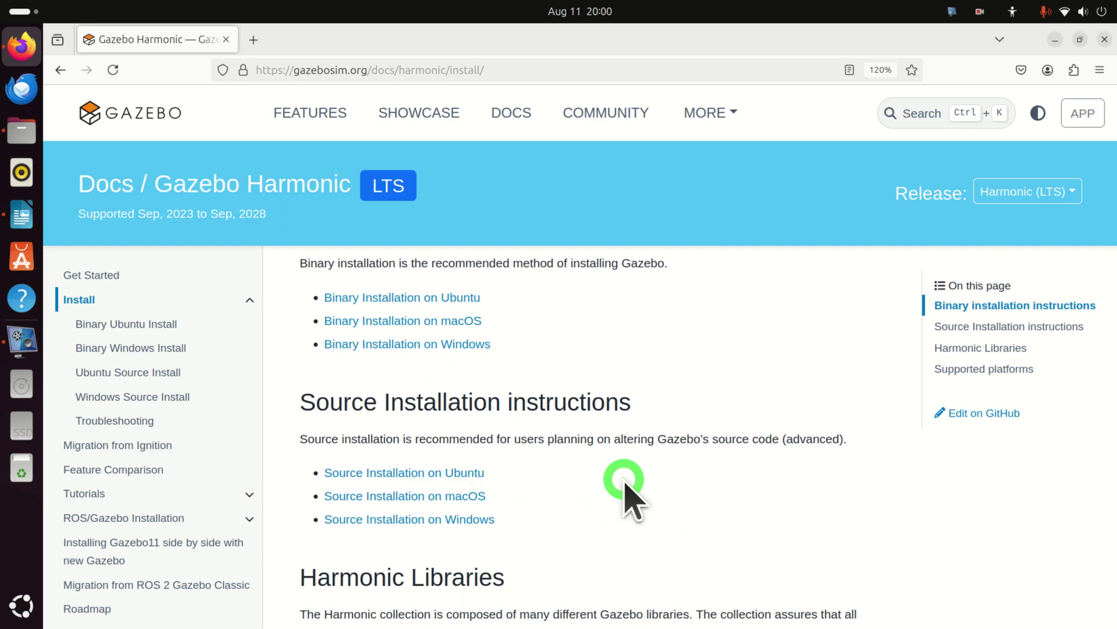
scroll(624, 483, "up", 2)
Open the Binary Installation on Ubuntu instructions.
left_click(432, 415)
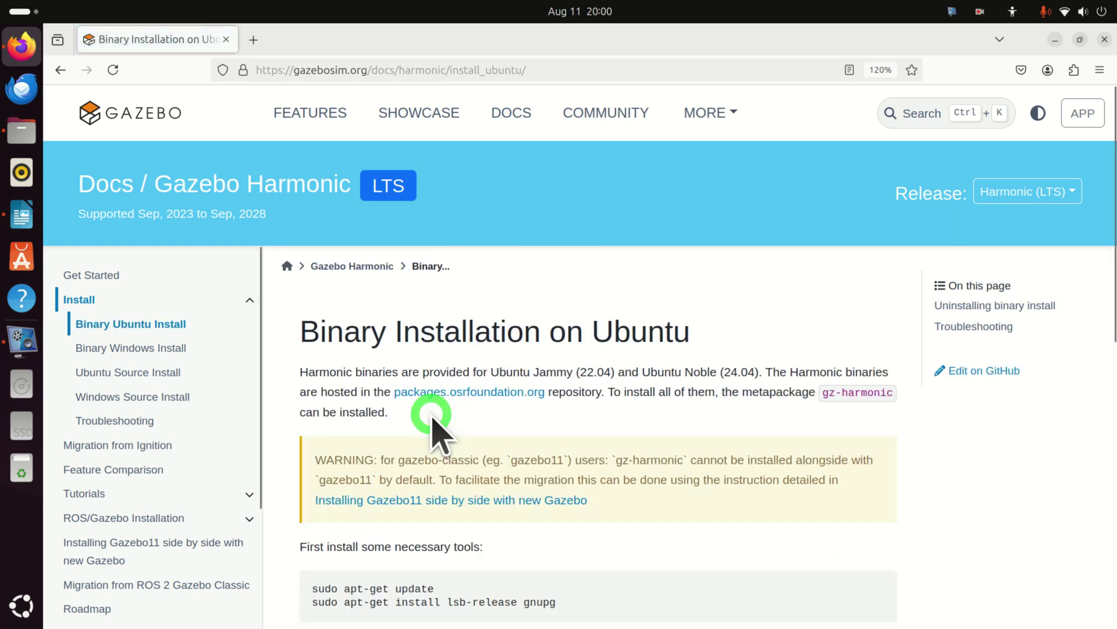
scroll(438, 418, "down", 6)
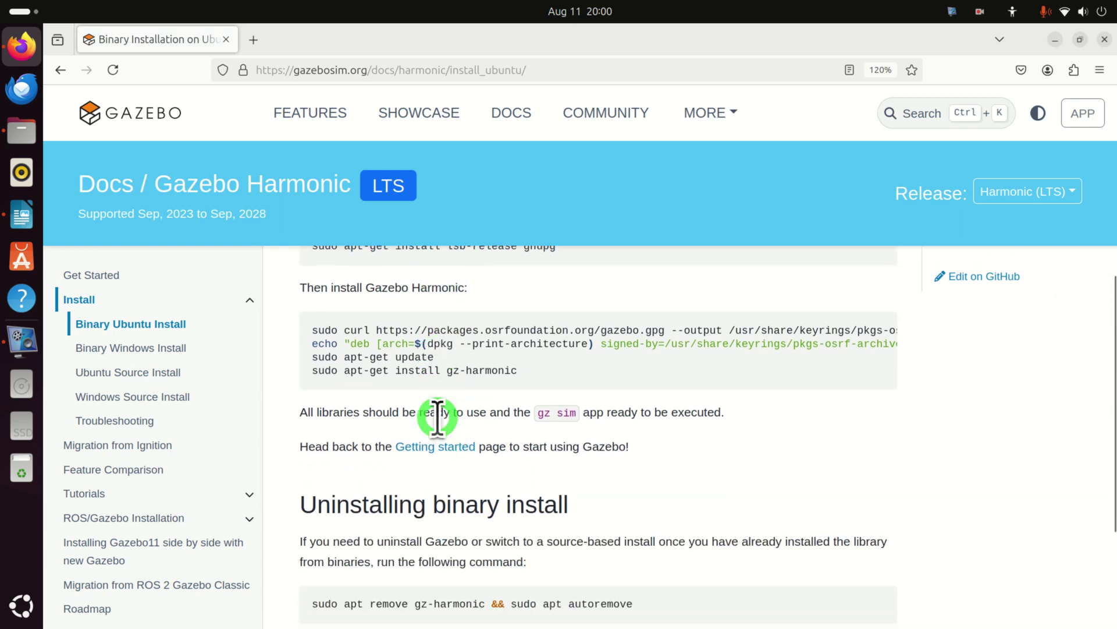
scroll(441, 408, "up", 2)
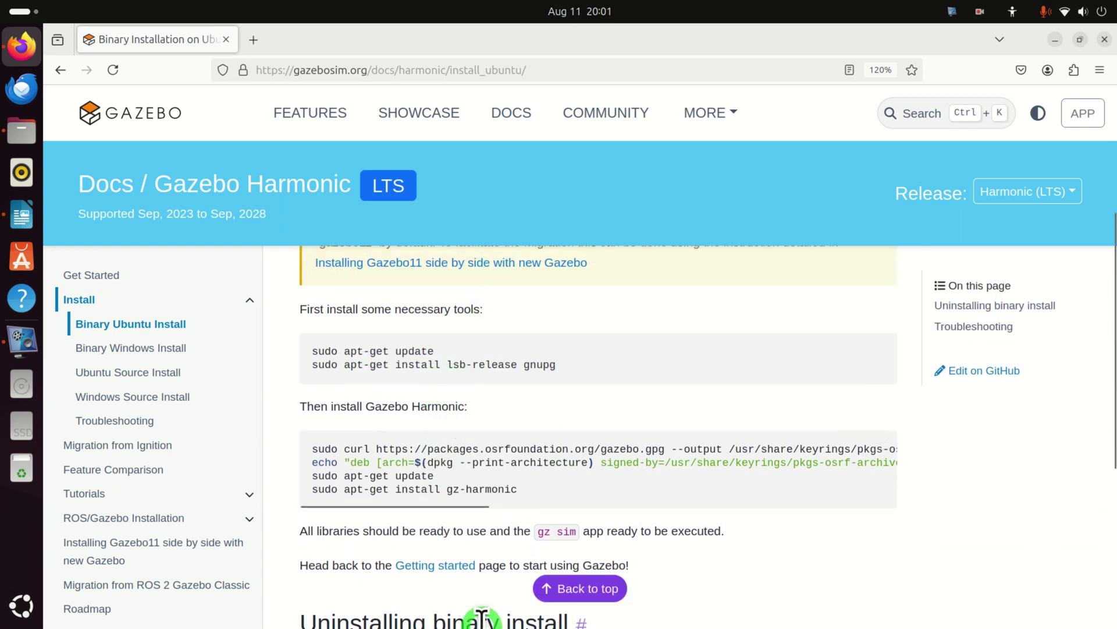
Unmaximize Firefox, make it taller and move it lower, leaving the Files window visible.
left_click(1080, 39)
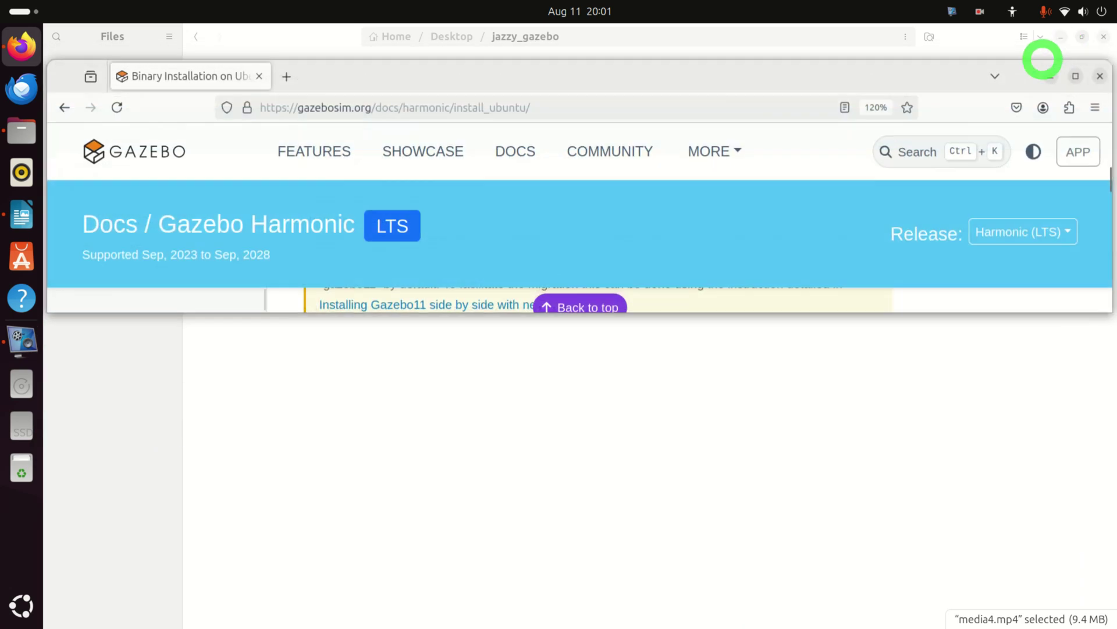
left_click(531, 375)
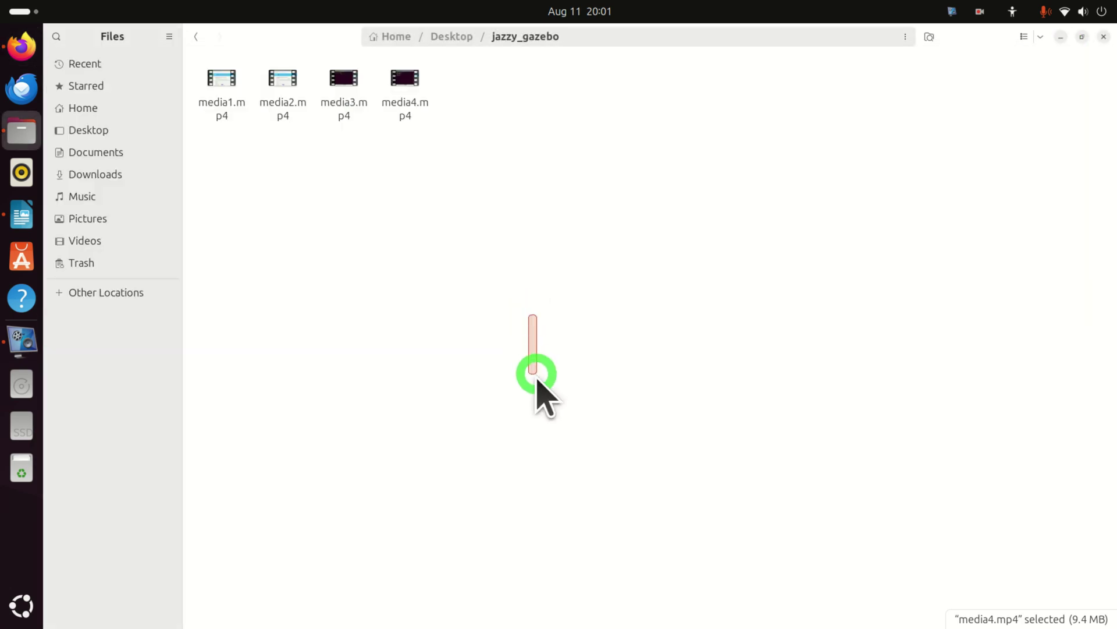
left_click(28, 41)
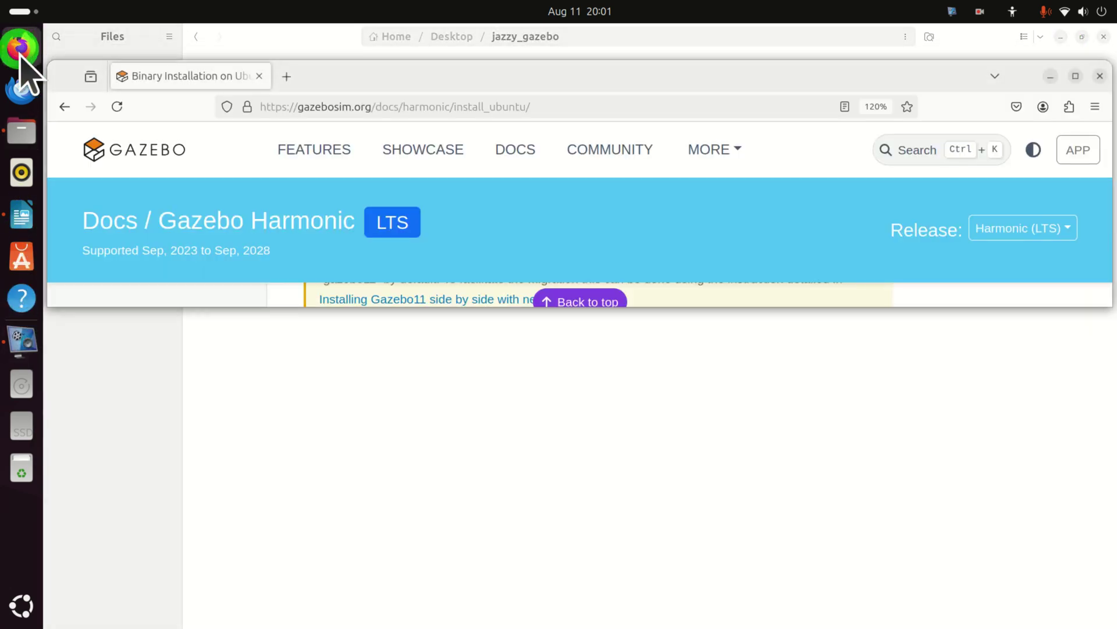
left_click_drag(405, 297, 398, 454)
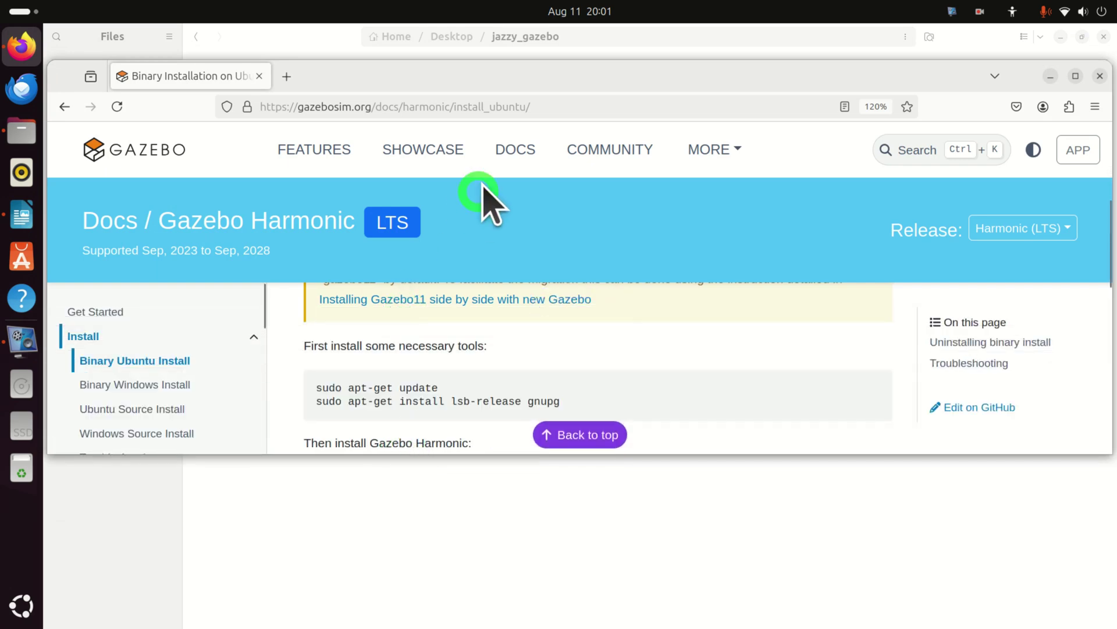
left_click_drag(520, 73, 534, 266)
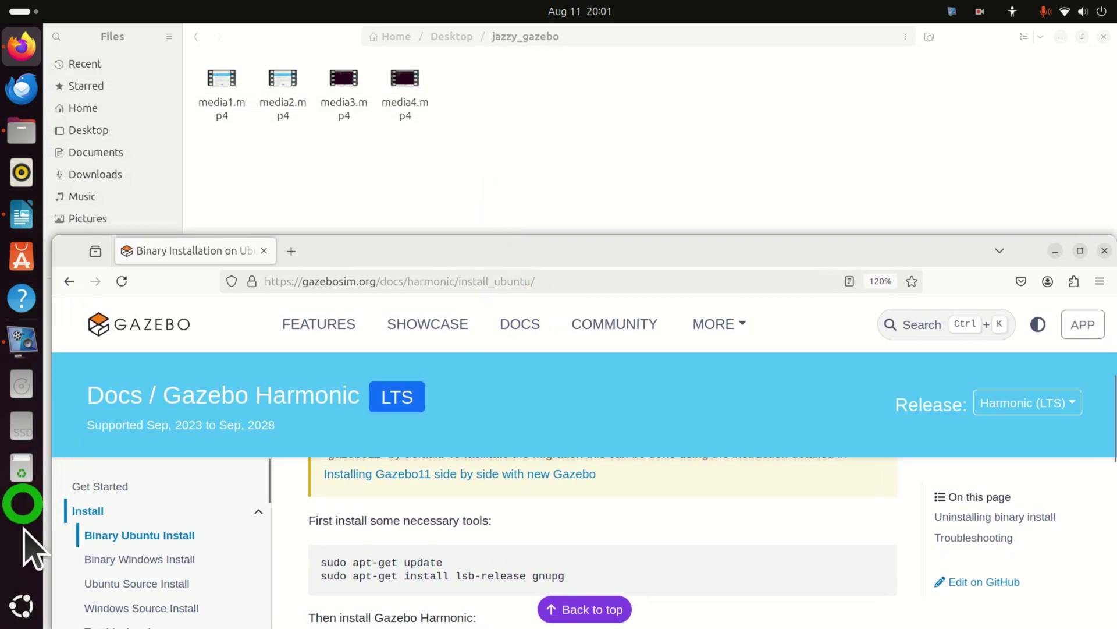
Launch a new Terminal from the Show Apps search.
left_click(21, 605)
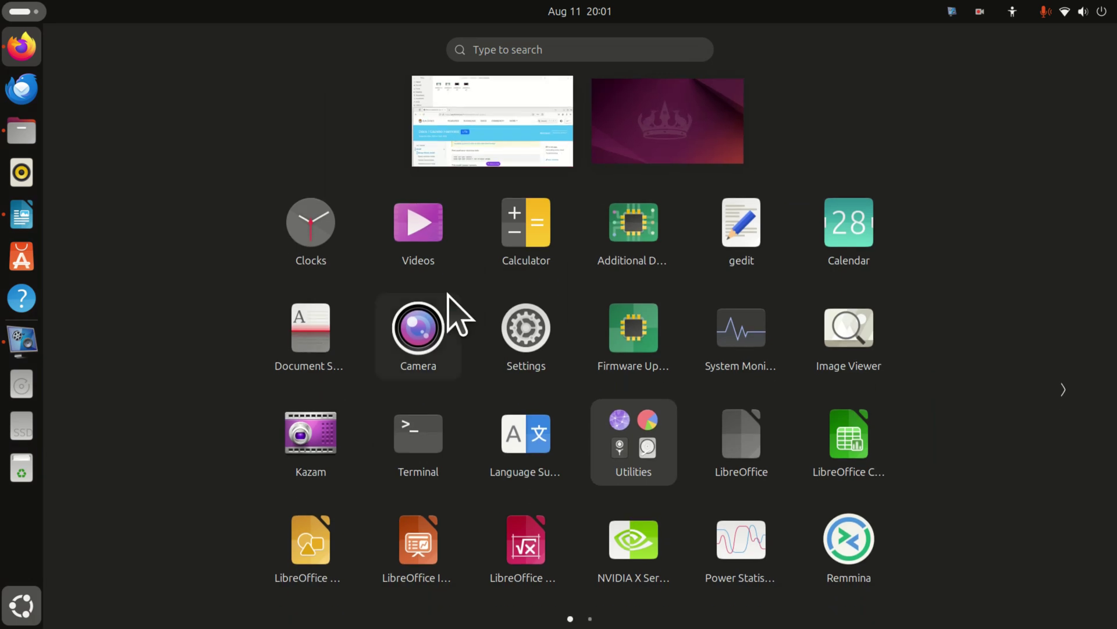
left_click(547, 50)
type("ter")
left_click(347, 126)
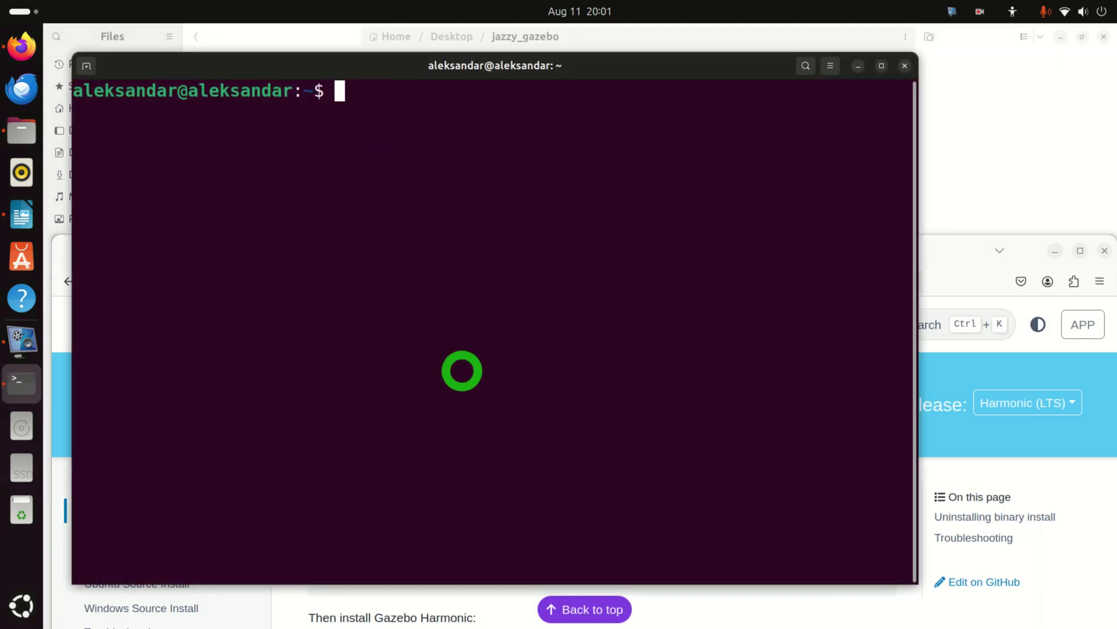
Make the terminal shorter and wider and place it across the top of the screen.
left_click_drag(436, 584, 430, 329)
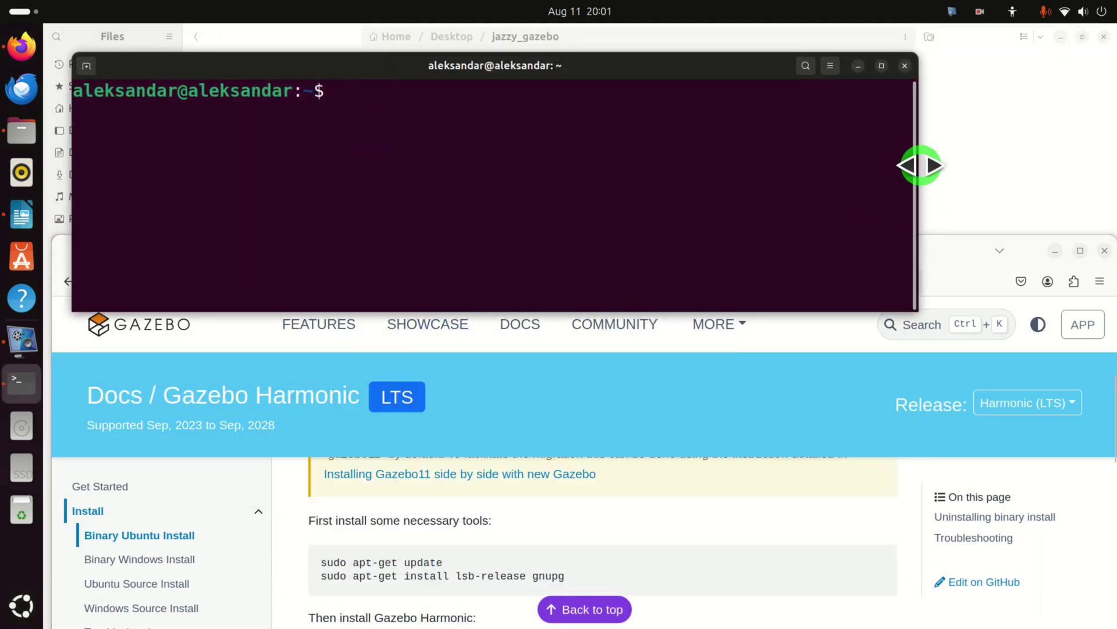
left_click_drag(920, 166, 1104, 166)
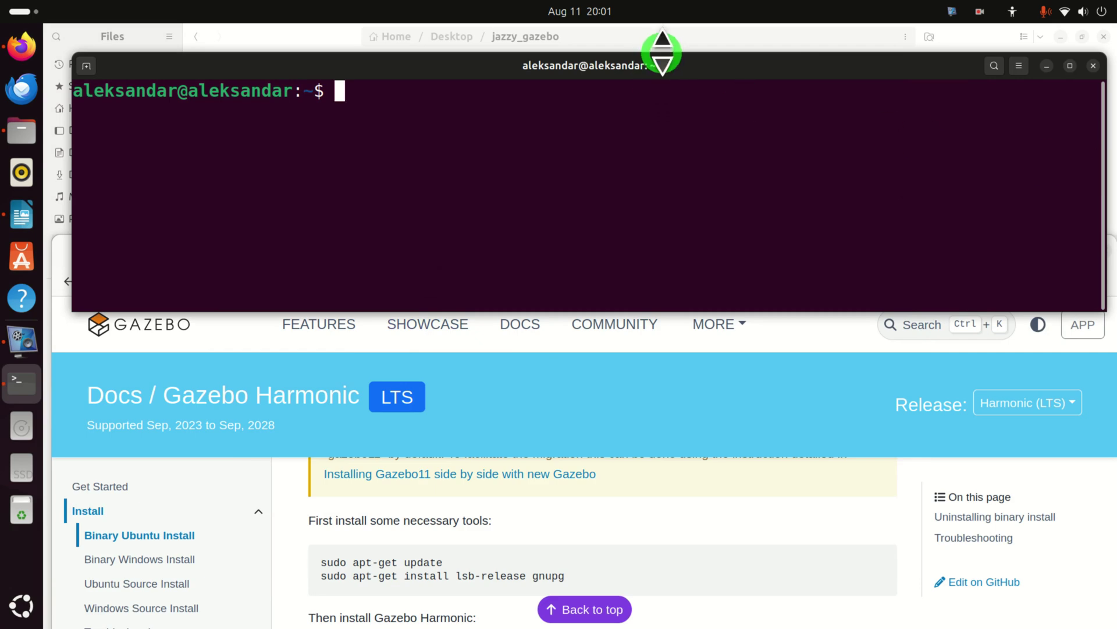
left_click_drag(664, 52, 618, 36)
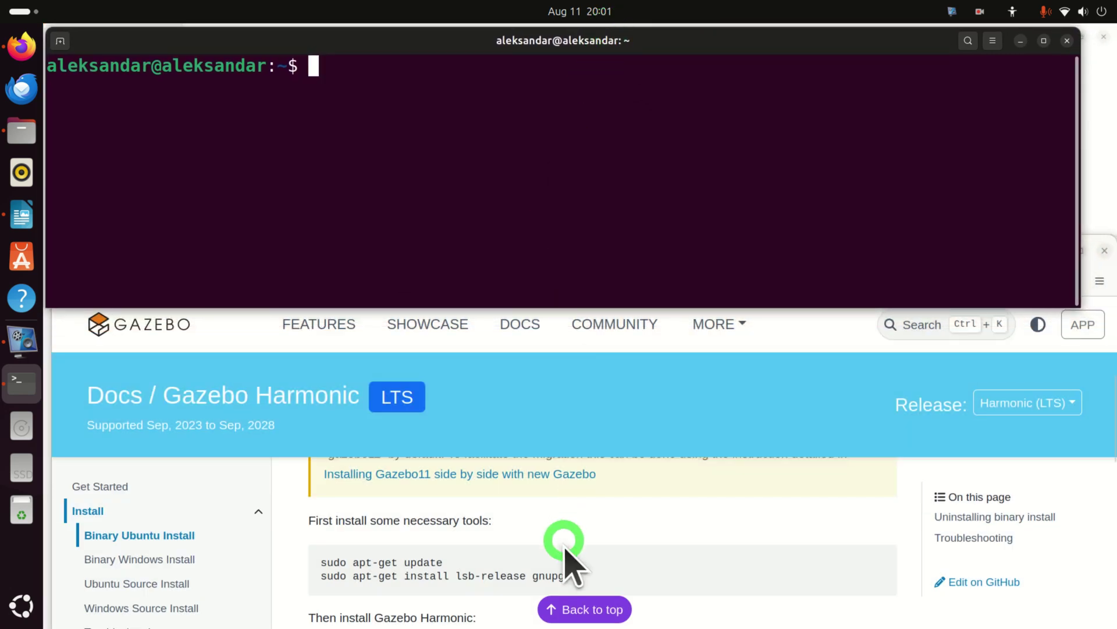
scroll(568, 559, "up", 3)
Copy sudo apt-get update from the docs into the terminal and run it.
scroll(574, 561, "up", 3)
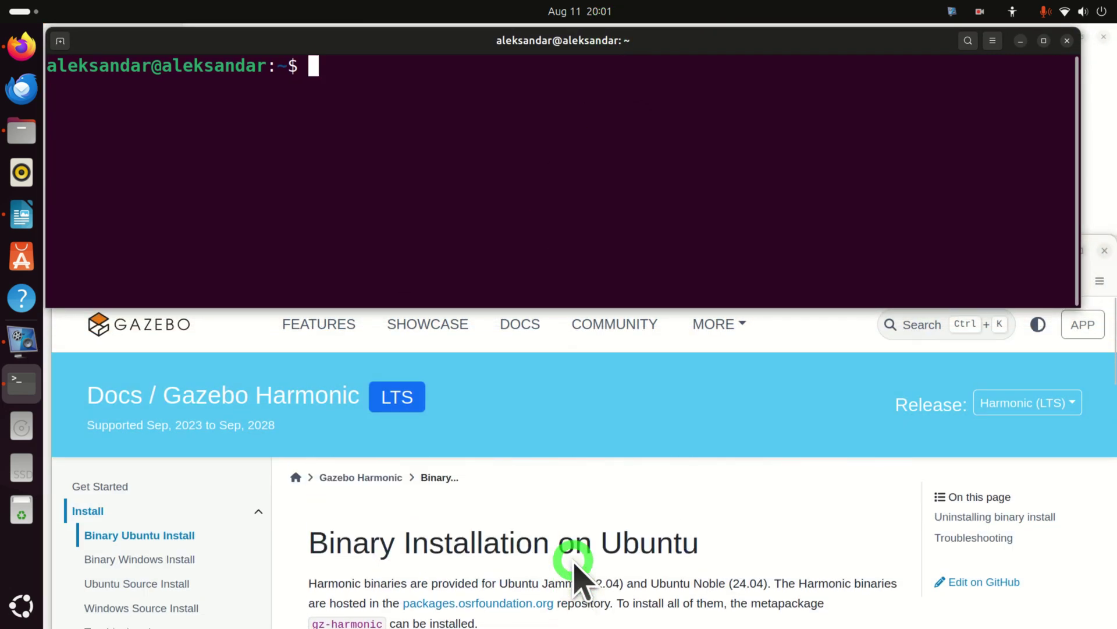
scroll(575, 563, "down", 6)
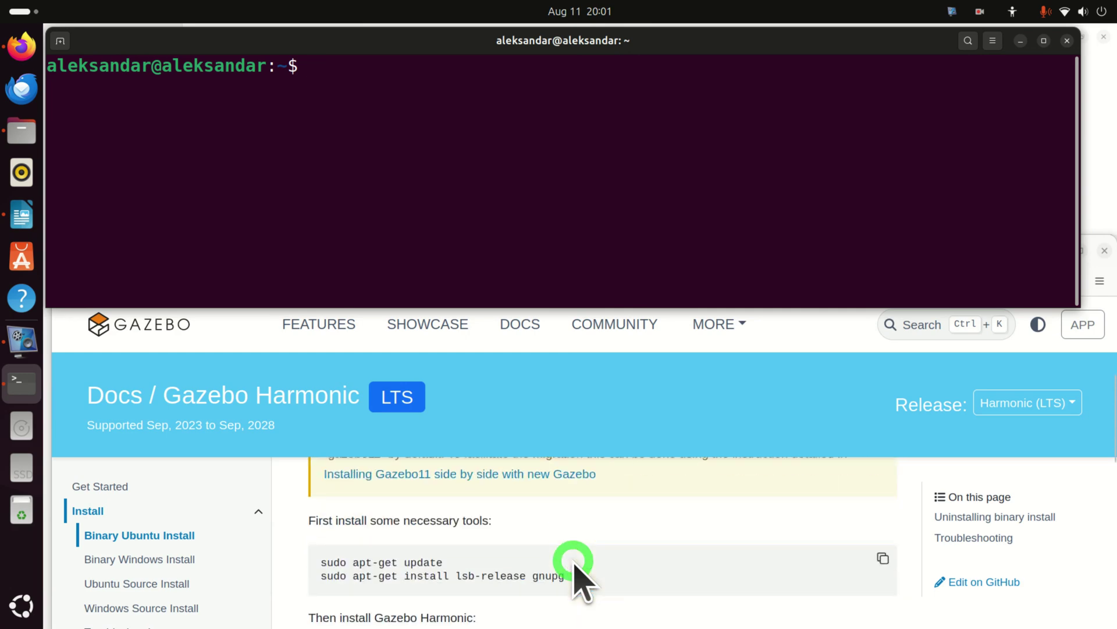
left_click(373, 562)
right_click(393, 391)
left_click(474, 400)
left_click(391, 80)
right_click(394, 86)
left_click(427, 131)
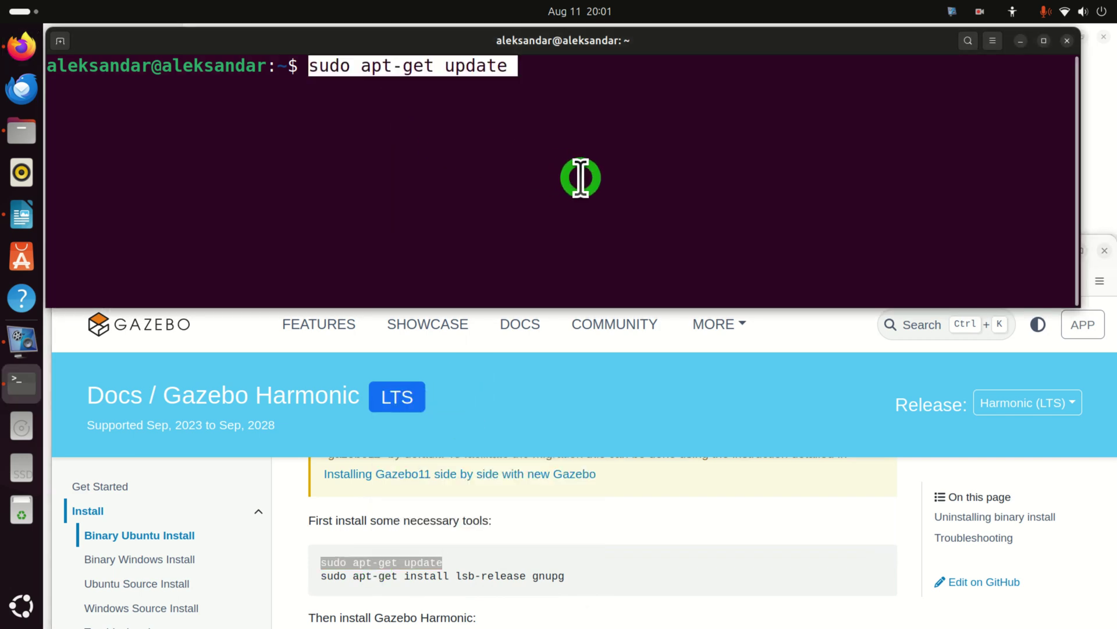
key("Return")
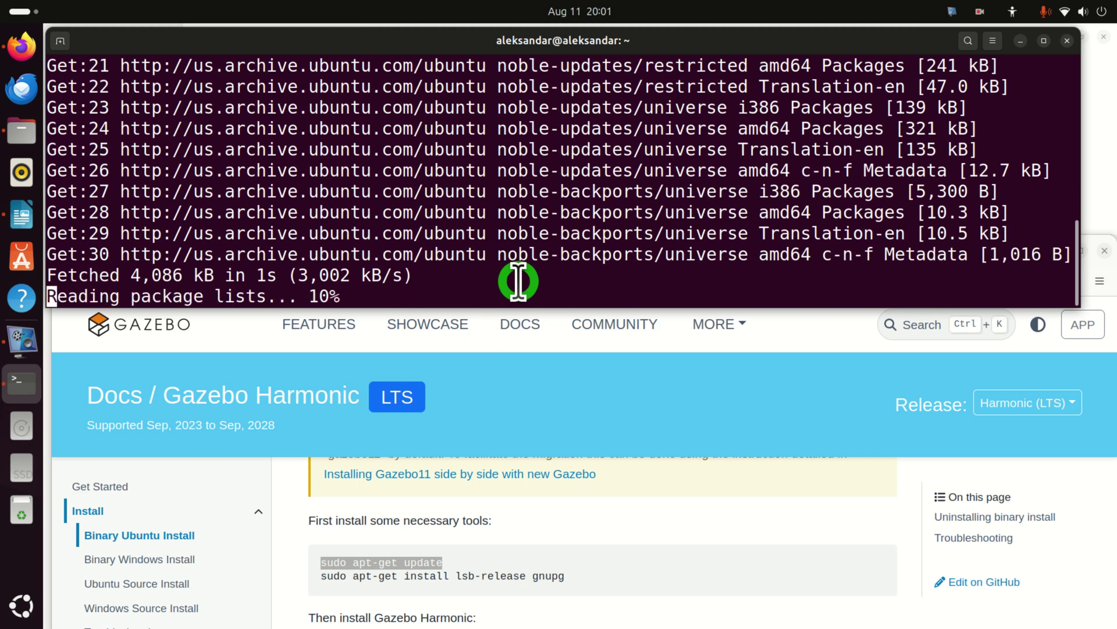
Copy the lsb-release gnupg install line into the terminal and run it.
left_click(462, 578)
triple_click(462, 576)
right_click(461, 576)
left_click(528, 418)
left_click(428, 201)
left_click(395, 305)
right_click(399, 292)
left_click(442, 334)
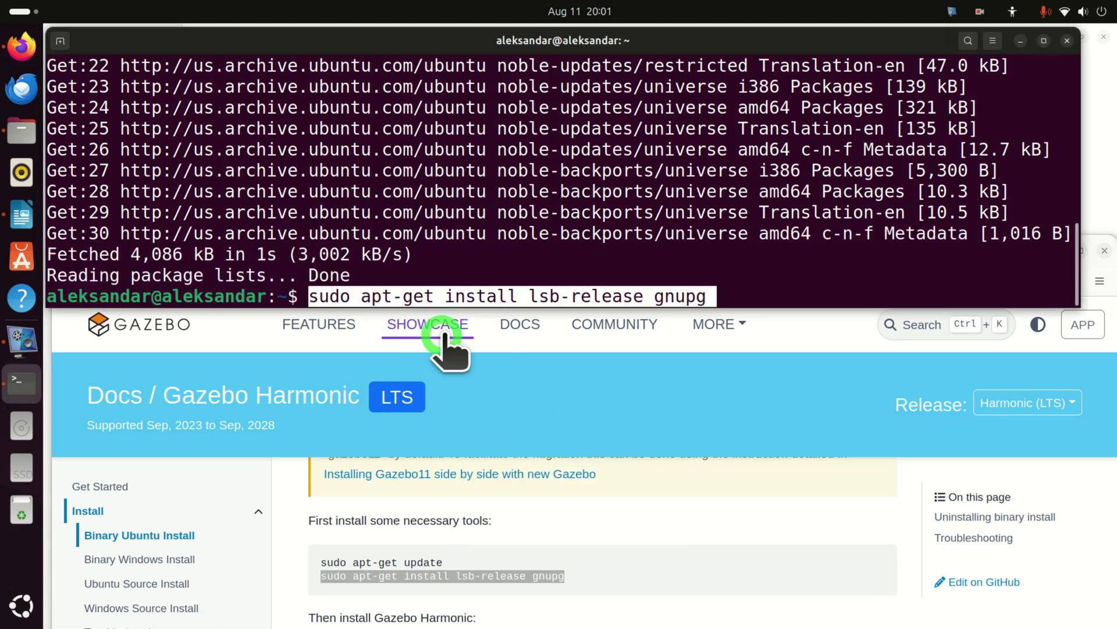
key("Return")
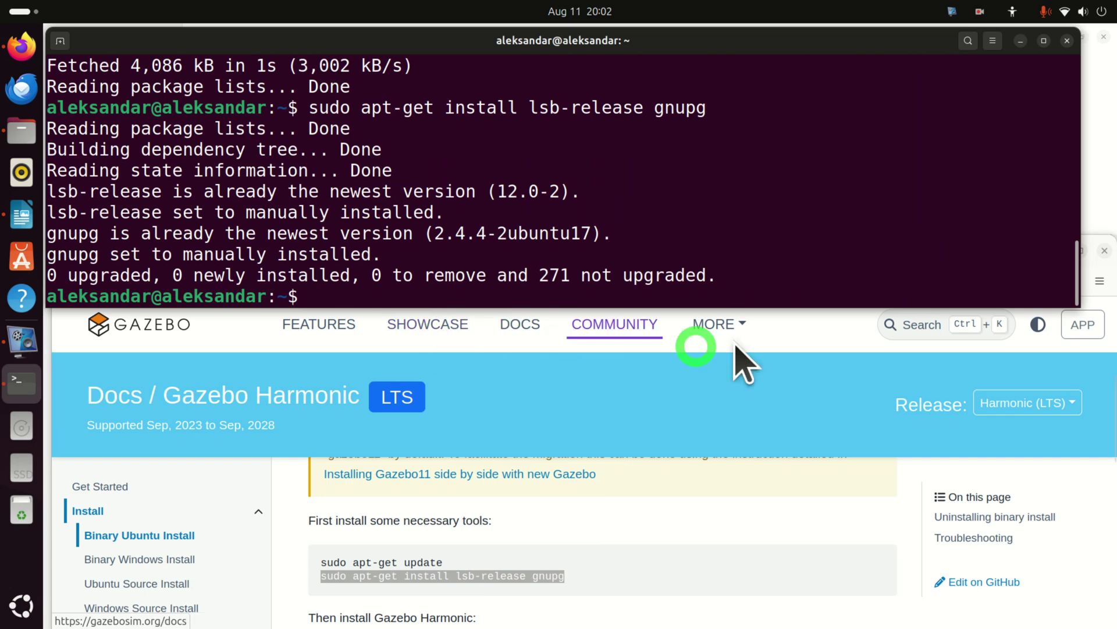
Rearrange the terminal and Firefox windows so the install output is visible.
left_click_drag(757, 308, 753, 270)
left_click(767, 286)
left_click(766, 234)
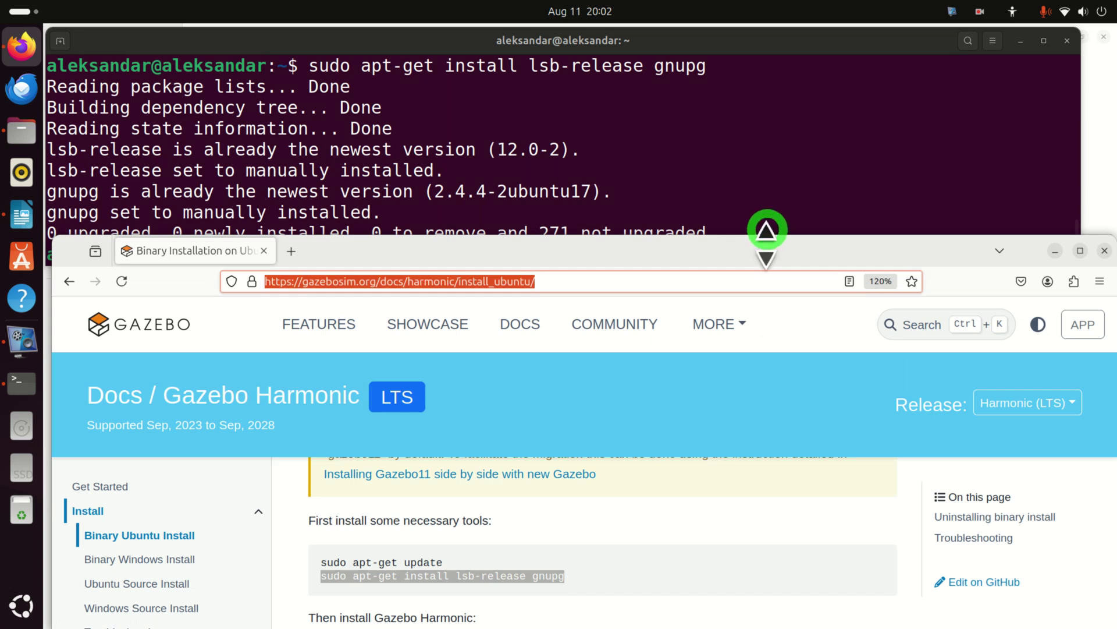
left_click_drag(765, 233, 732, 288)
left_click_drag(643, 265, 640, 309)
scroll(487, 589, "down", 3)
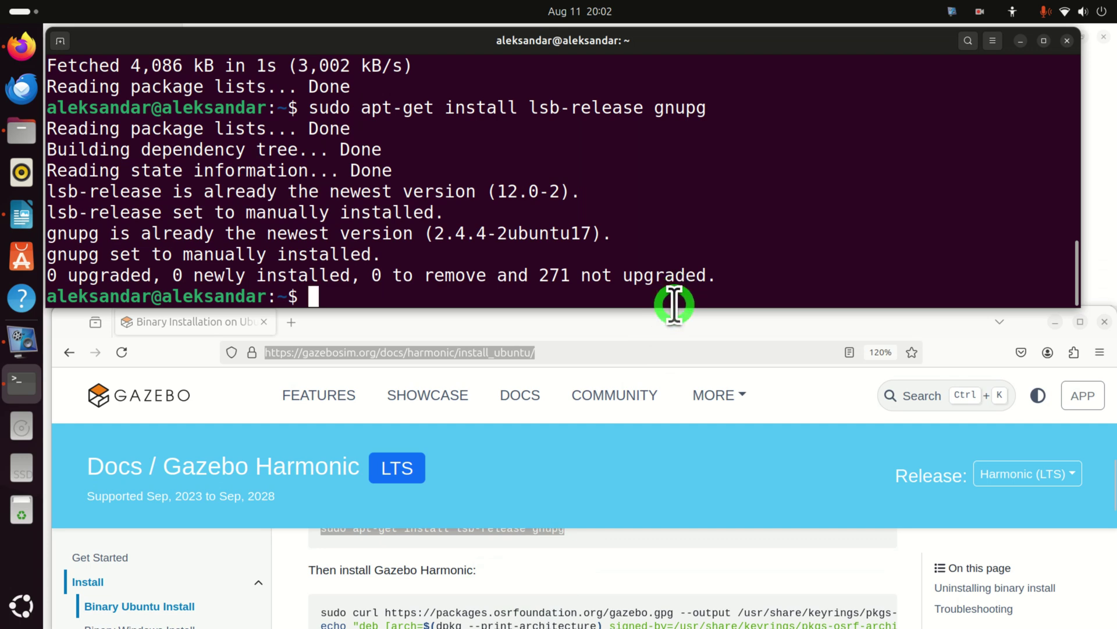
Resize the windows, then paste and run the curl command that downloads the Gazebo signing key.
left_click_drag(670, 307, 672, 266)
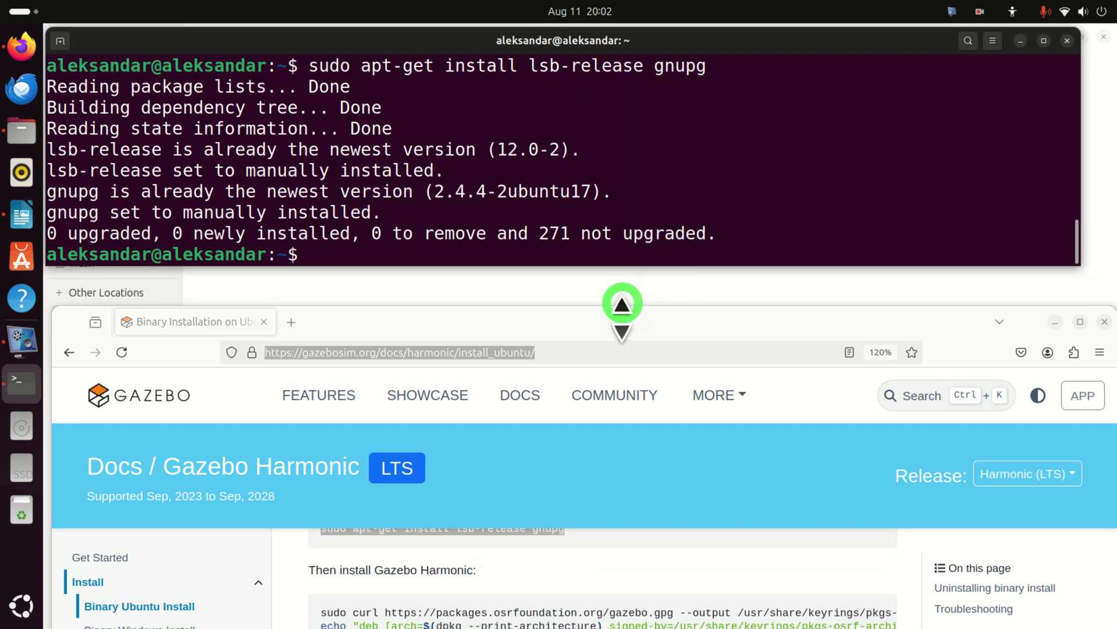
left_click_drag(622, 302, 628, 261)
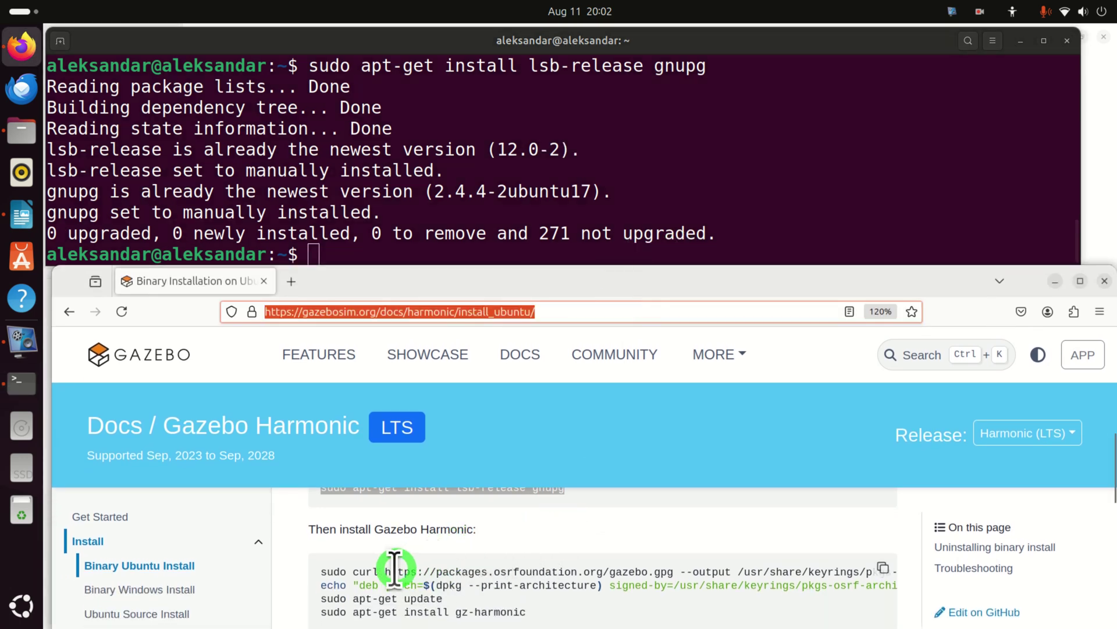
triple_click(333, 571)
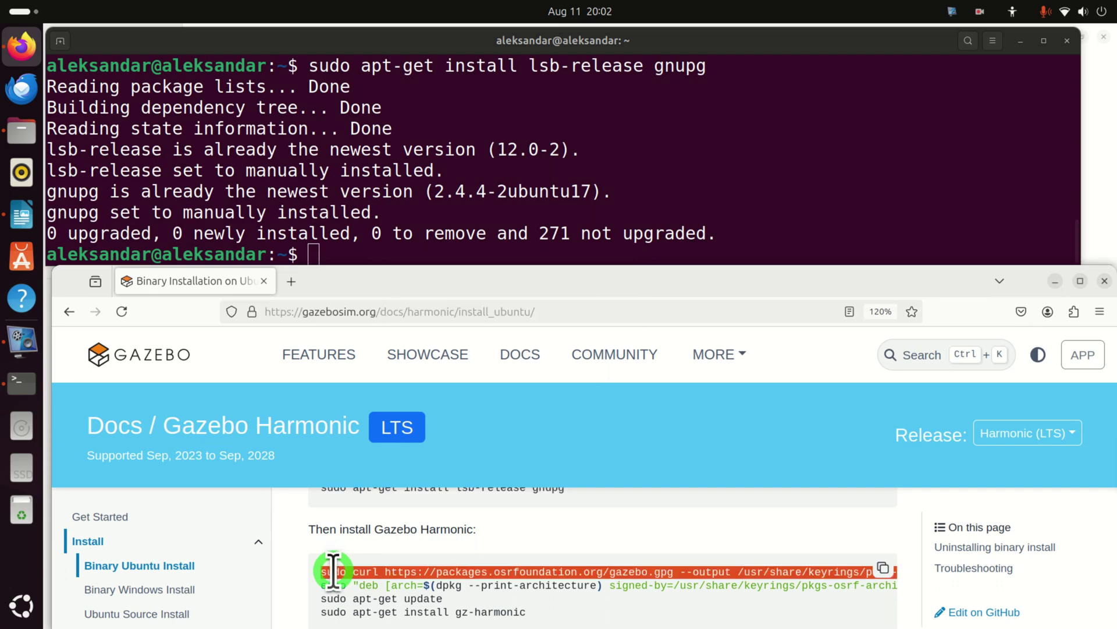
right_click(333, 571)
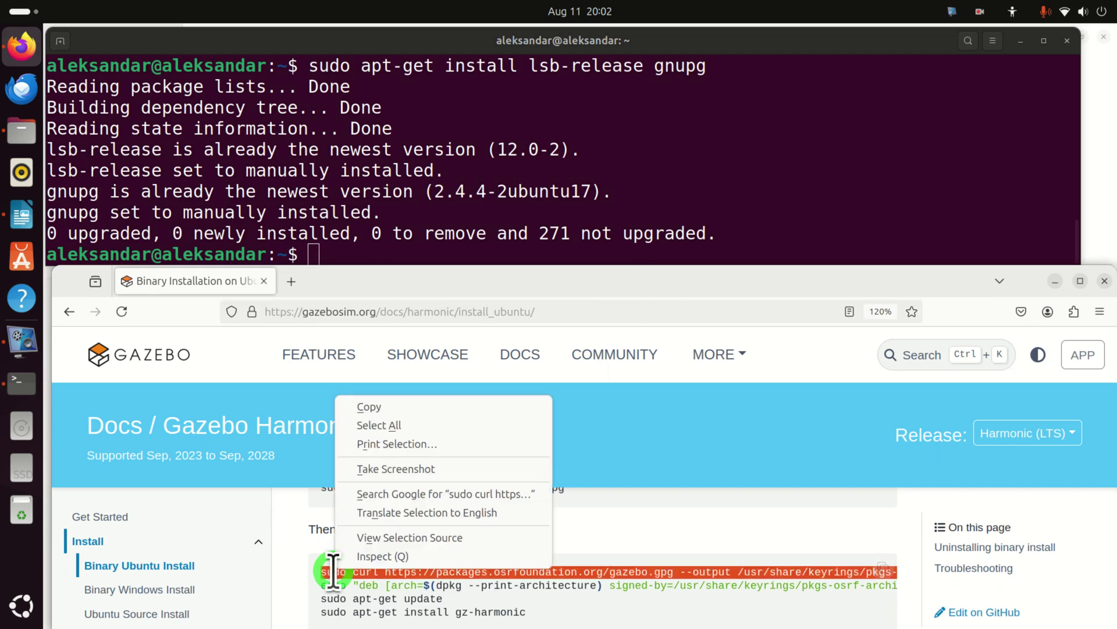
left_click(374, 403)
left_click(346, 252)
right_click(346, 251)
left_click(394, 299)
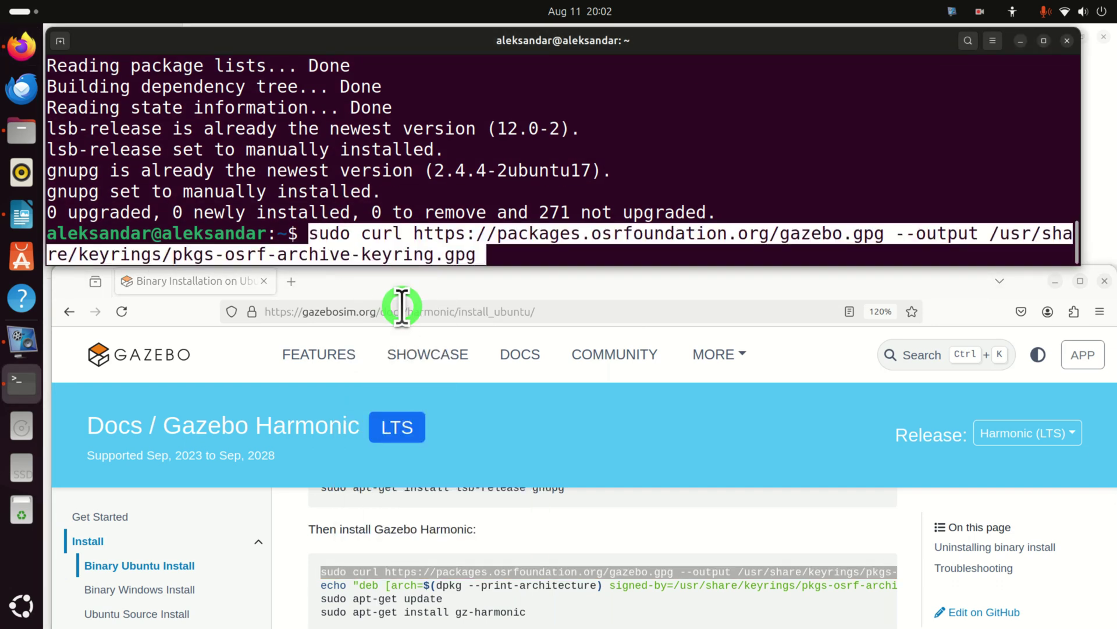
key("Return")
Paste and run the echo "deb …" line adding the gazebo-stable repository.
scroll(518, 512, "up", 3)
scroll(521, 538, "down", 3)
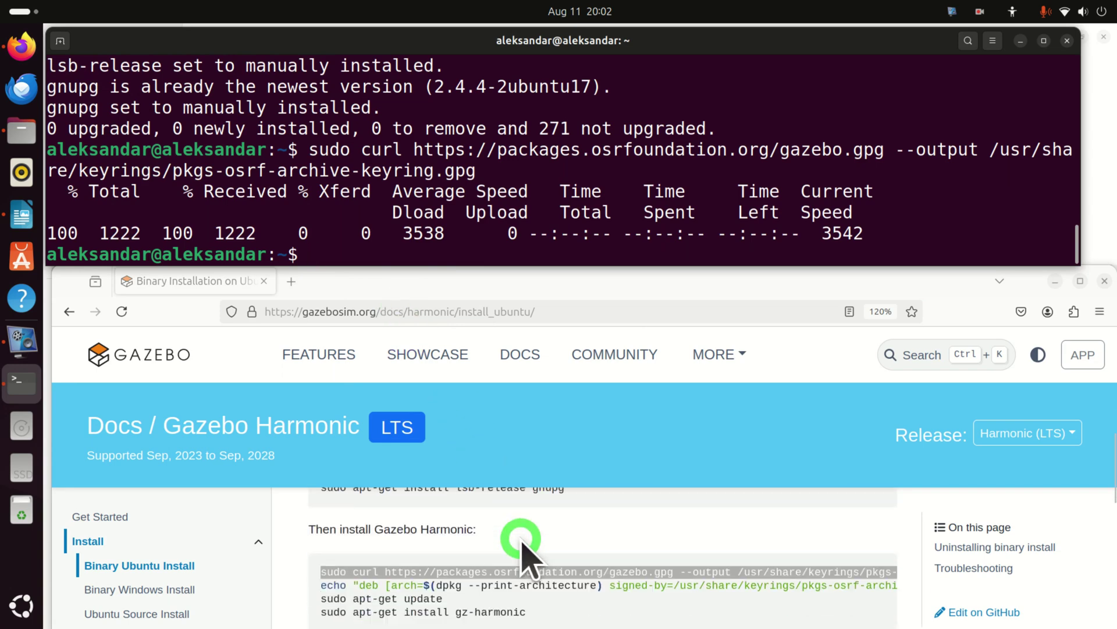
triple_click(407, 582)
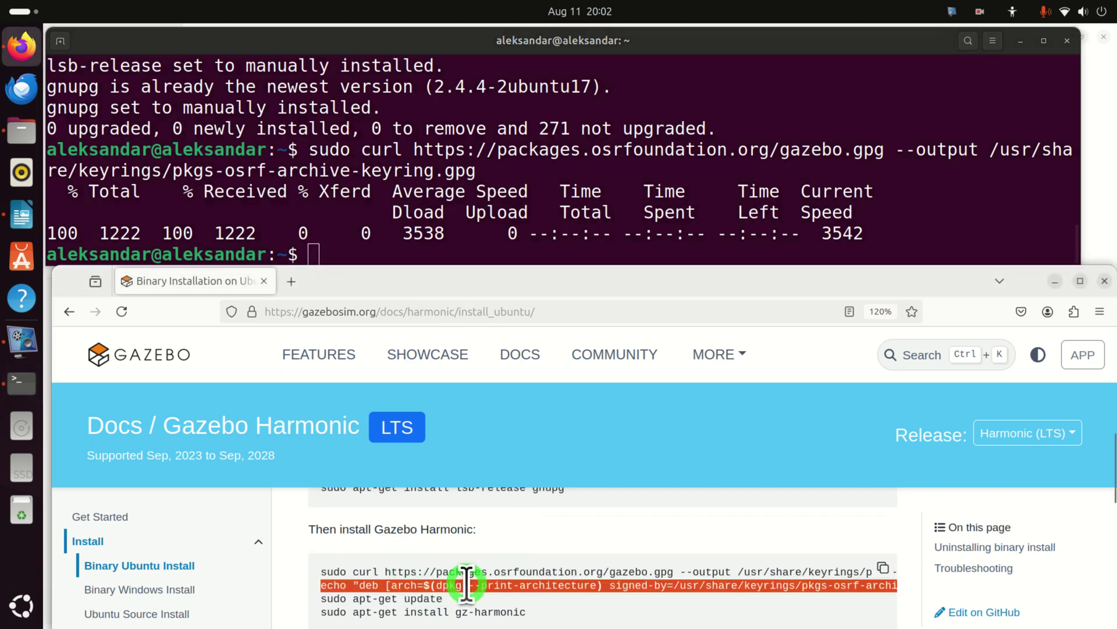
right_click(466, 582)
left_click(555, 420)
left_click(383, 248)
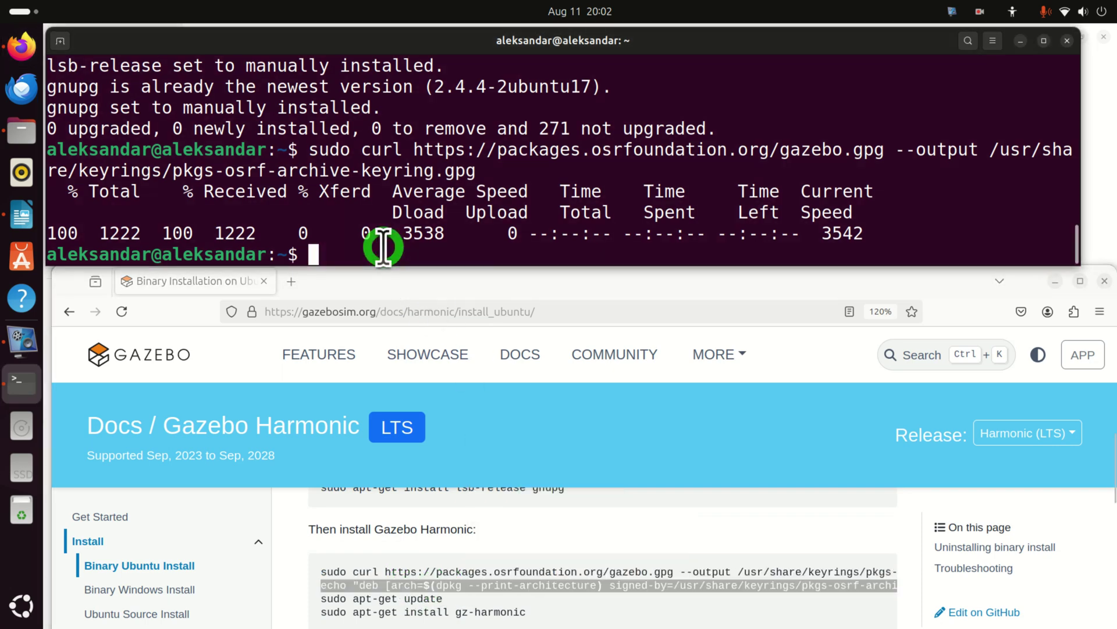
right_click(382, 247)
left_click(417, 289)
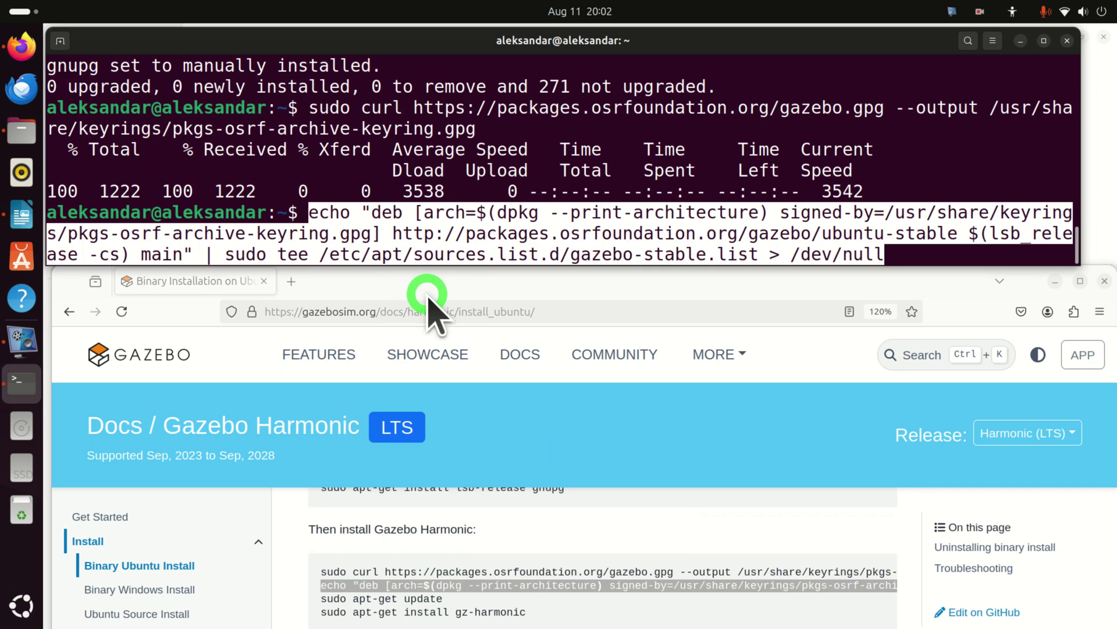
key("Return")
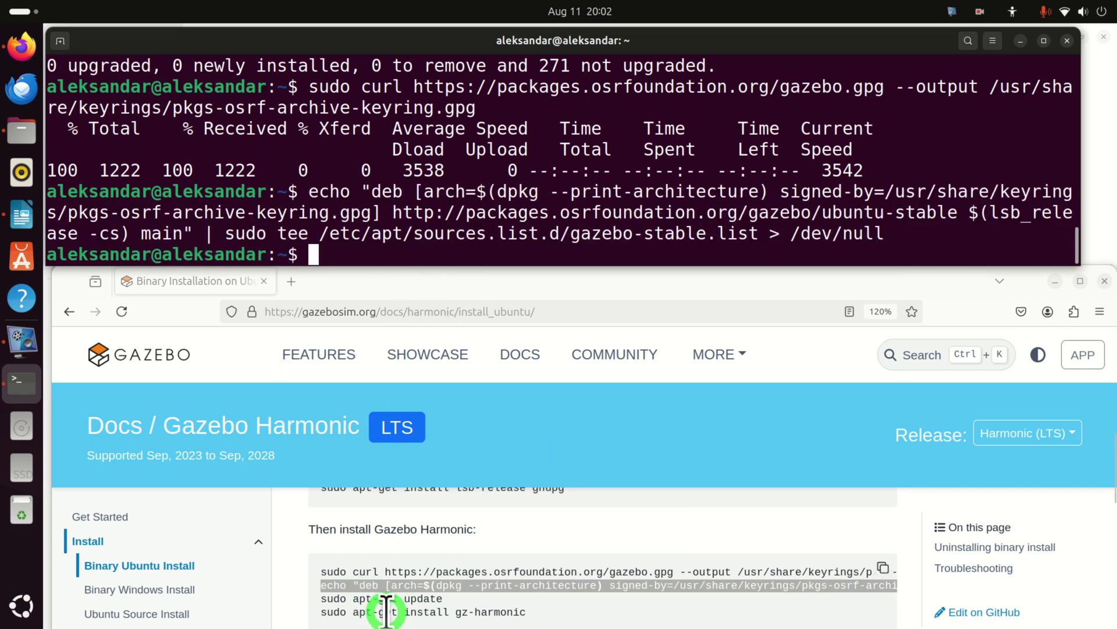
Paste and run sudo apt-get update to refresh the package lists.
double_click(407, 598)
right_click(408, 599)
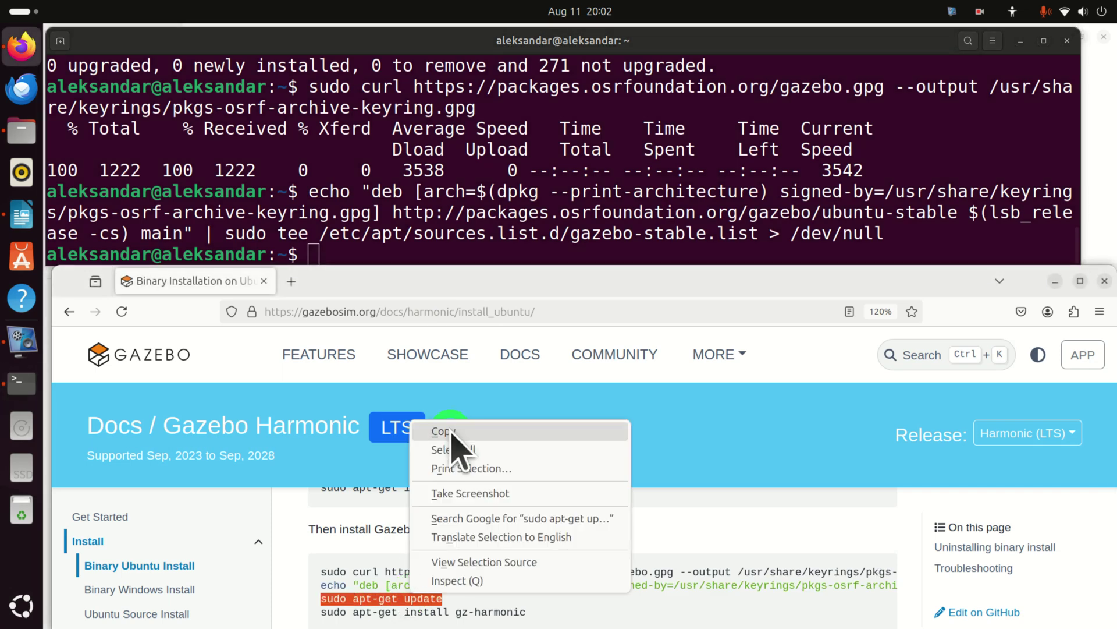
left_click(448, 431)
left_click(362, 252)
right_click(361, 251)
left_click(382, 298)
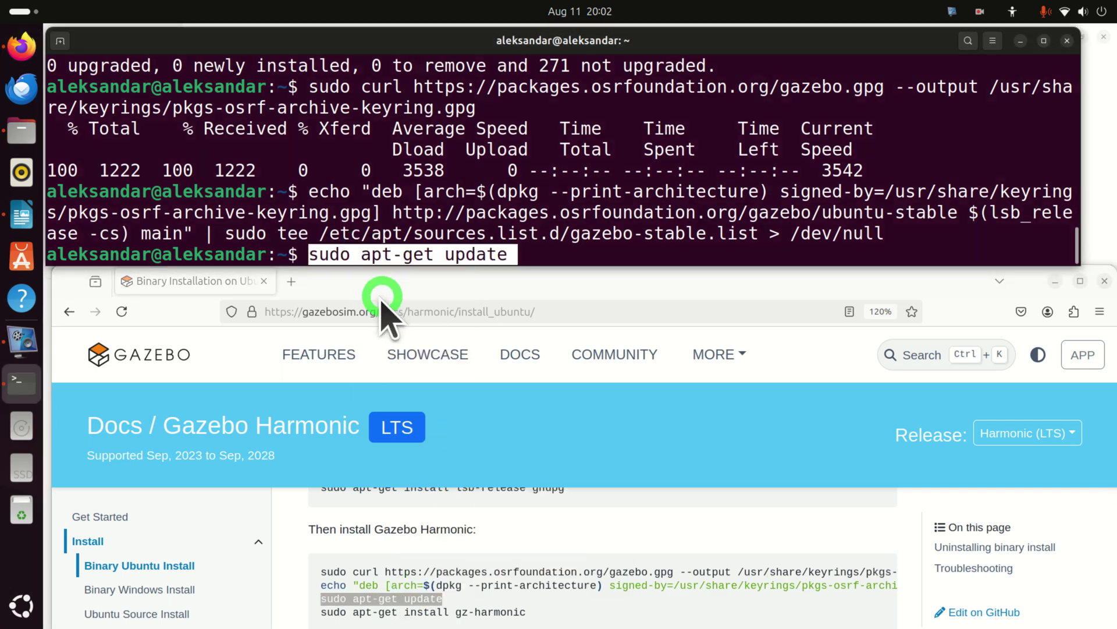
key("Return")
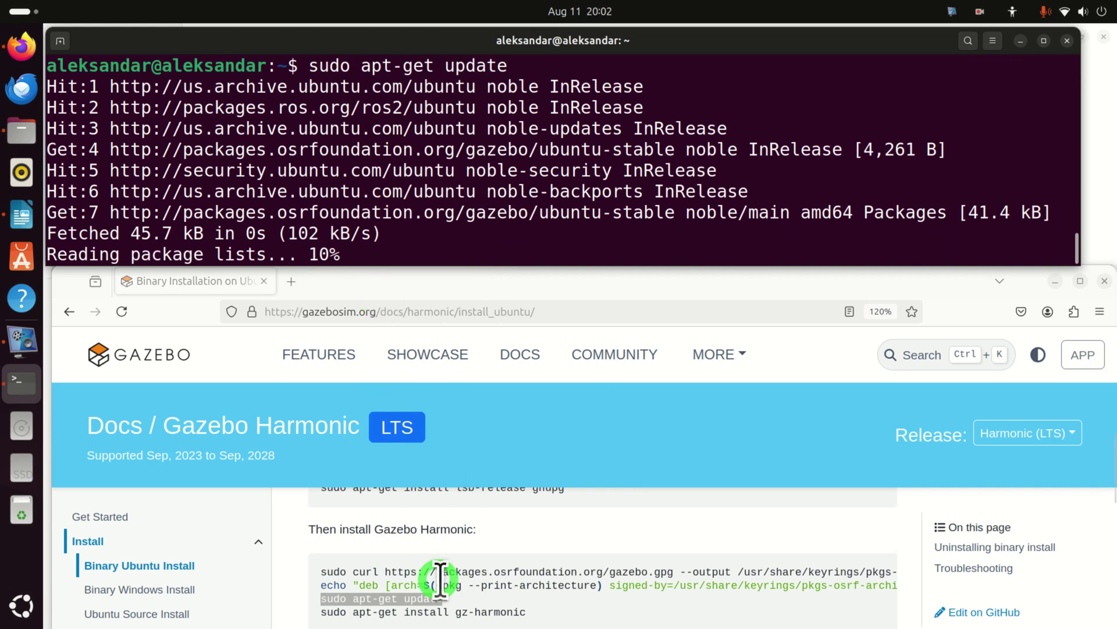
Copy 'sudo apt-get install gz-harmonic' from the page and run it in the terminal.
left_click(522, 619)
scroll(508, 611, "down", 3)
scroll(496, 612, "up", 3)
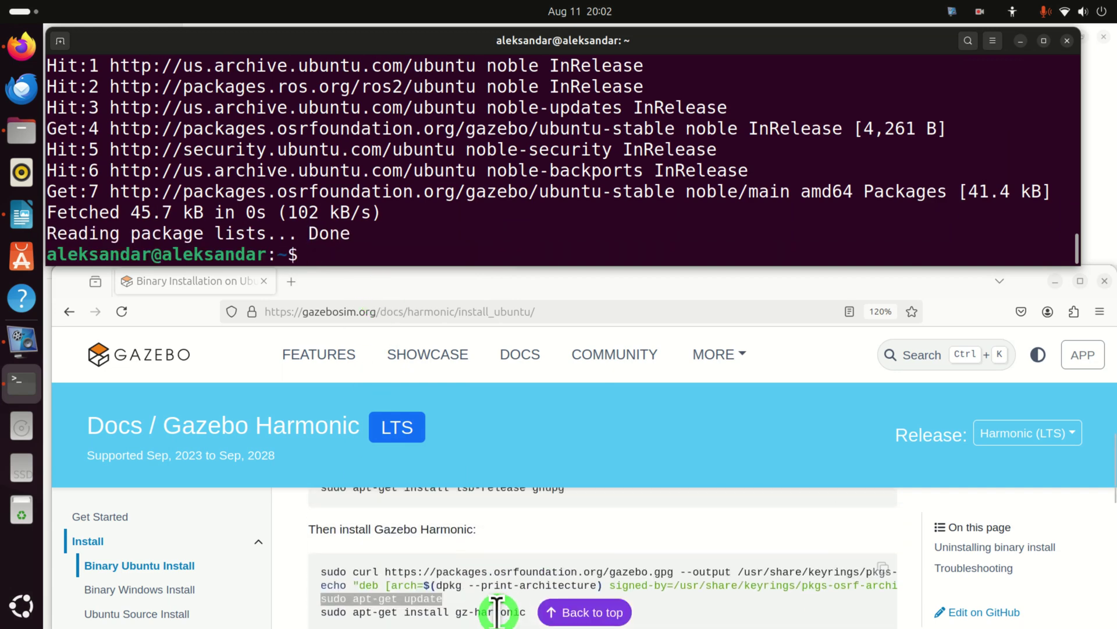
double_click(483, 611)
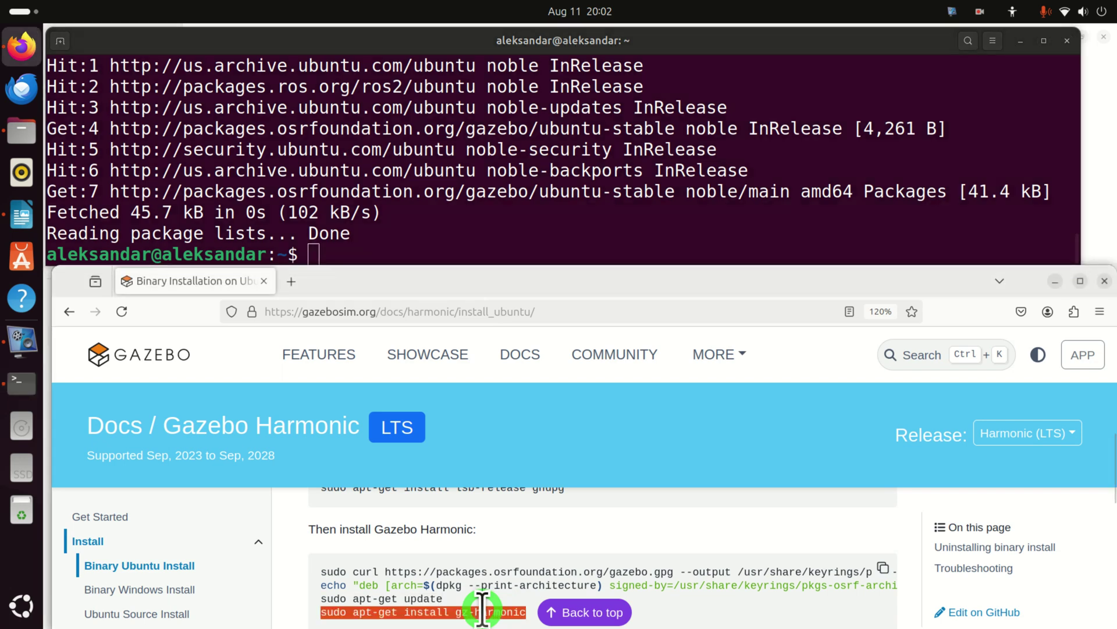
right_click(483, 611)
left_click(552, 440)
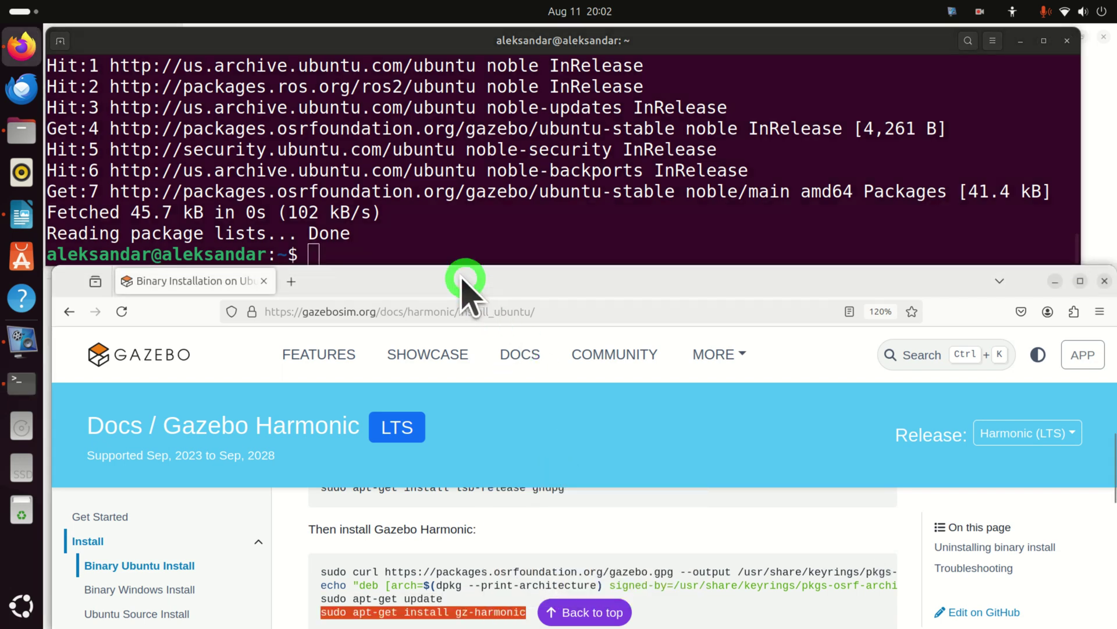
left_click(423, 251)
right_click(424, 250)
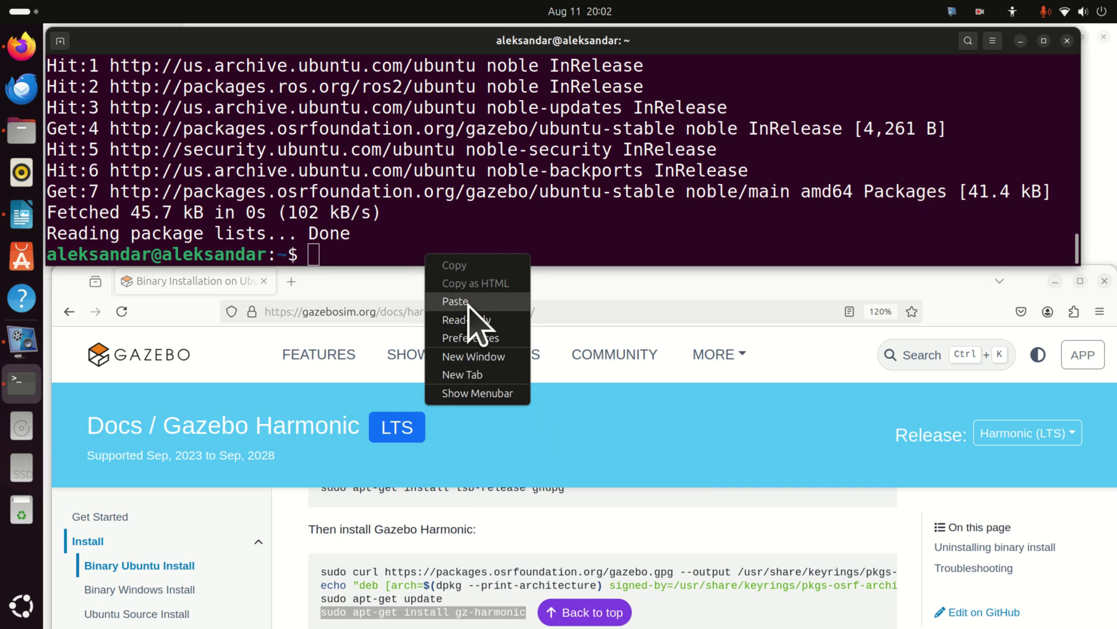
left_click(466, 297)
key("Return")
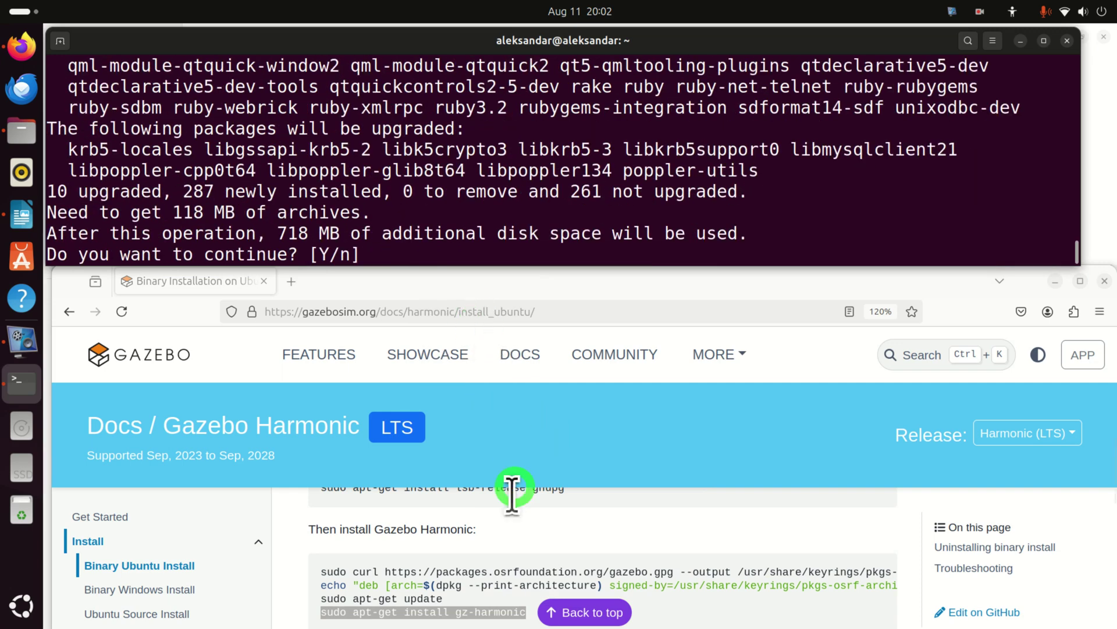
Answer Y so gz-harmonic and all its dependencies install.
scroll(515, 466, "down", 2)
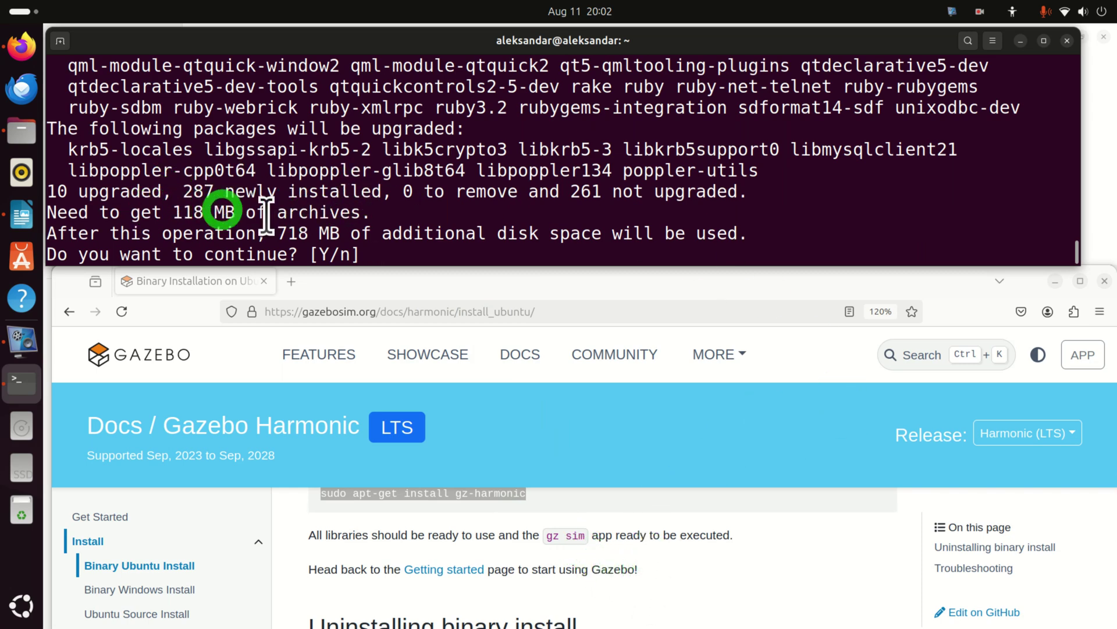
type("Y")
key("Return")
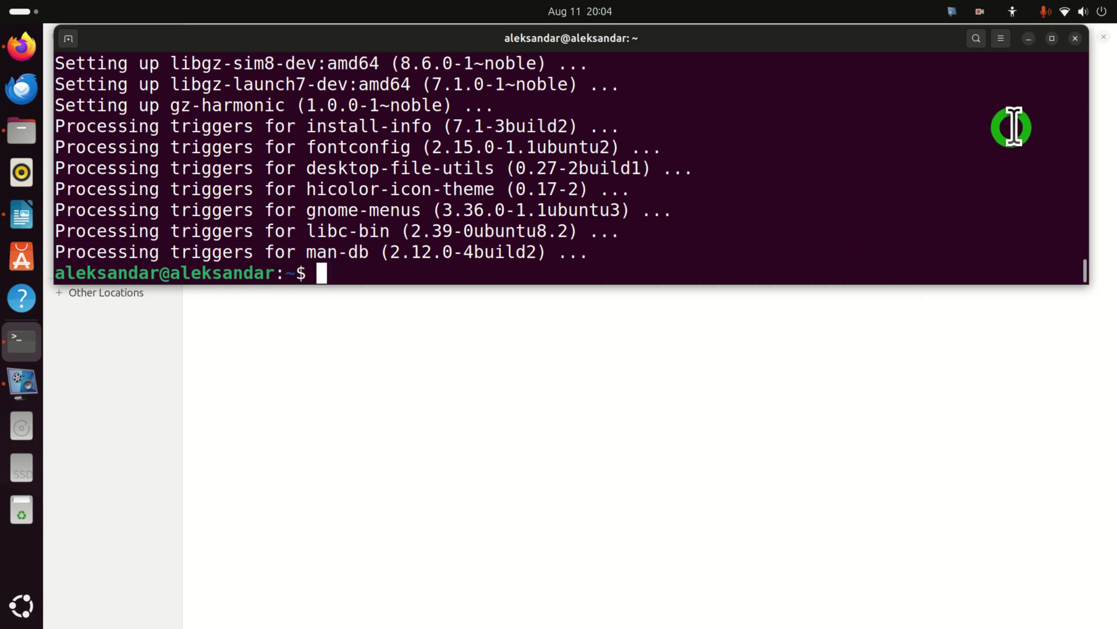
Close the finished terminal and open a new Terminal found by searching 'ter'.
left_click(1076, 38)
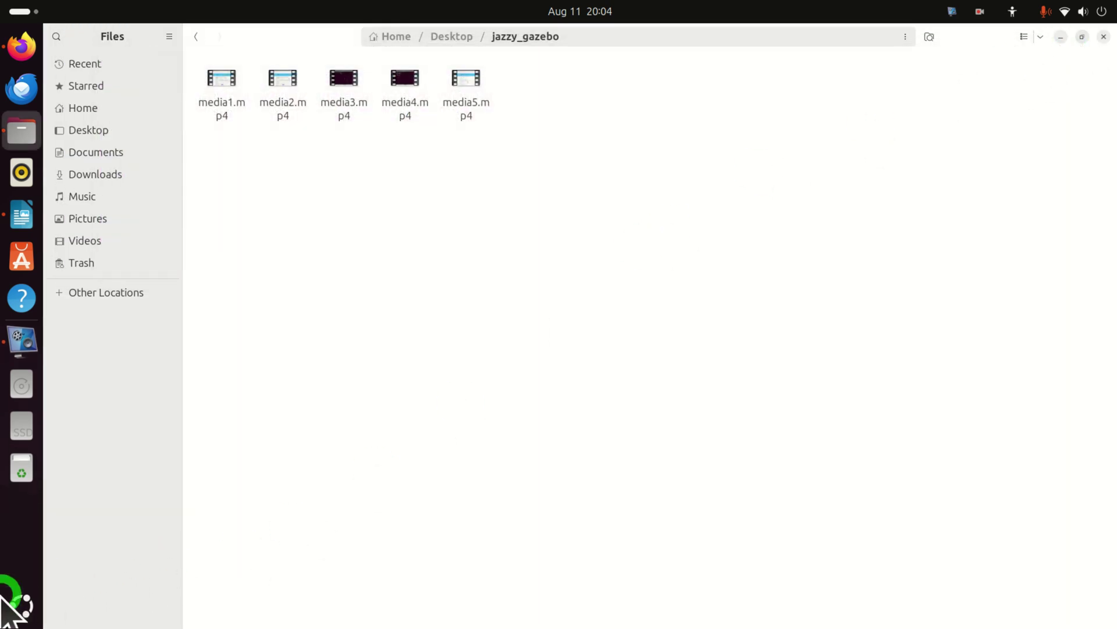
left_click(21, 605)
left_click(544, 50)
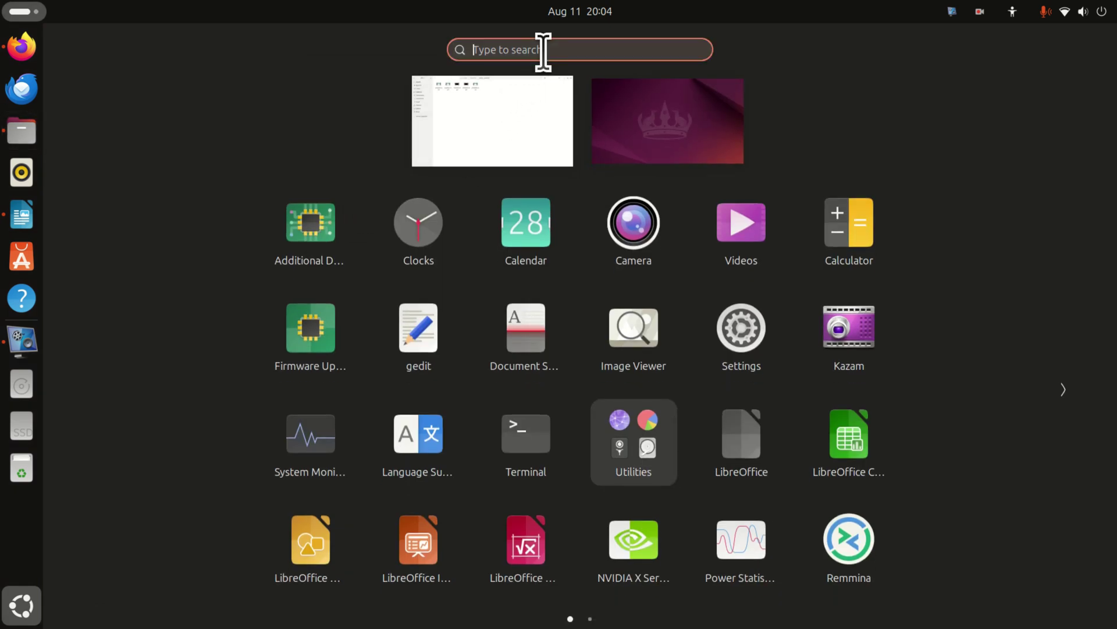
type("ter")
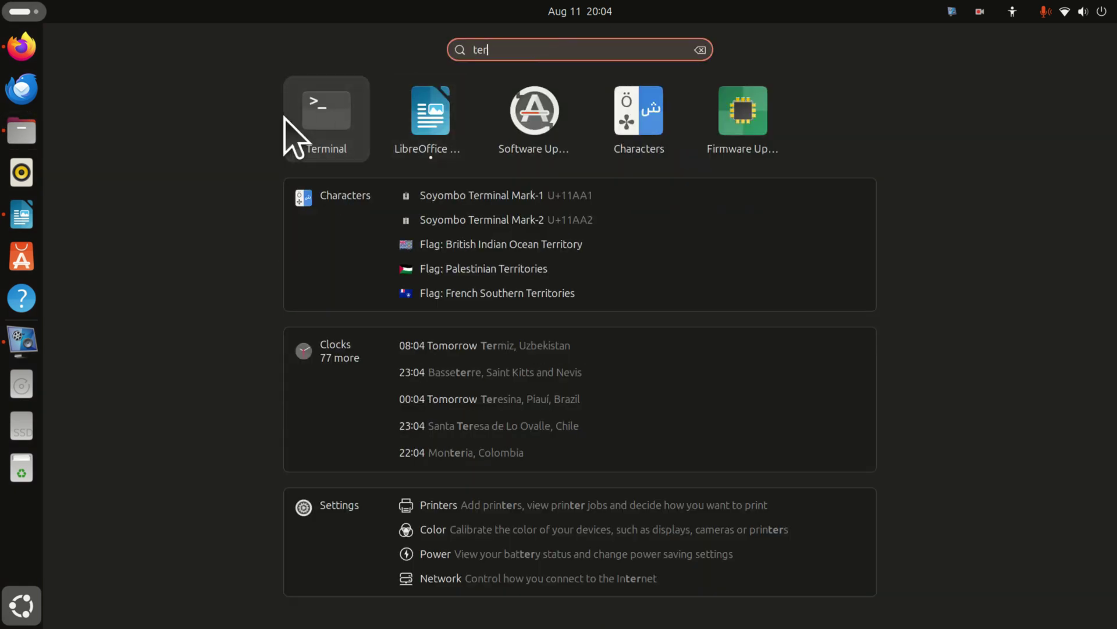
left_click(328, 125)
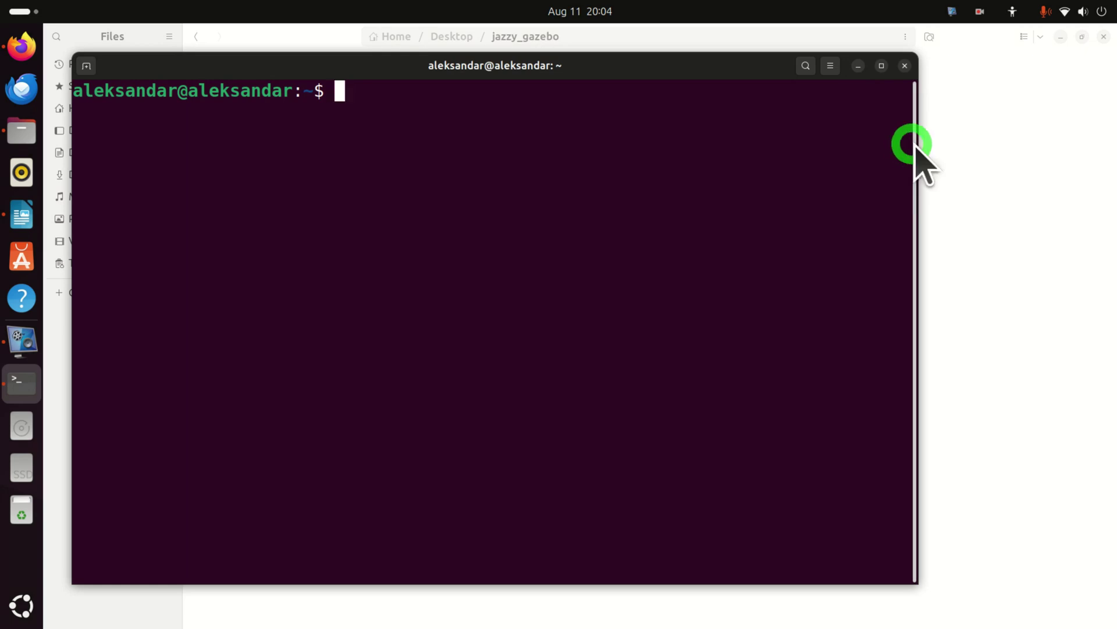
Widen and reposition the terminal, then paste the 'gz sim shapes.sdf' launch command.
left_click_drag(916, 145, 1106, 149)
left_click_drag(750, 68, 722, 40)
right_click(386, 76)
left_click(457, 123)
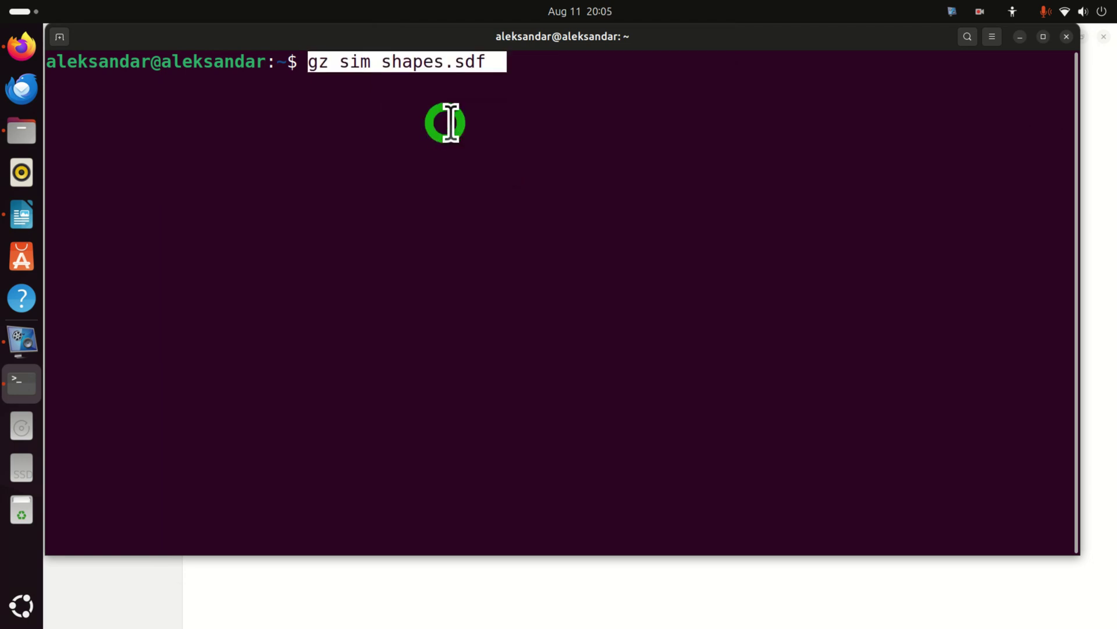
key("BackSpace")
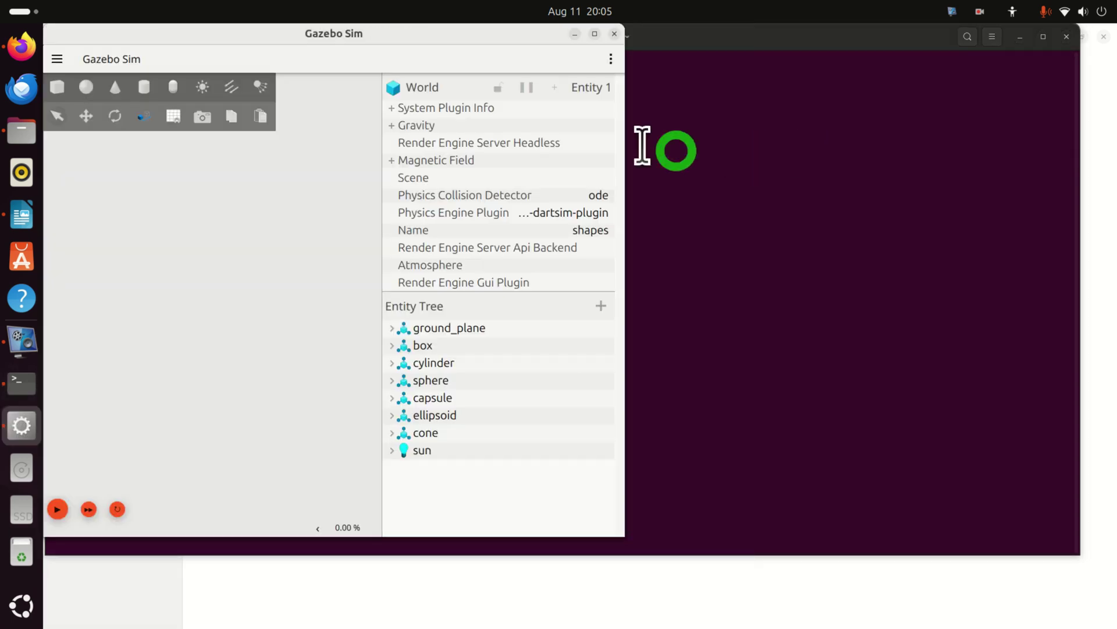
Maximize Gazebo and inspect the ground_plane, box, cylinder and ellipsoid properties in the Entity Tree.
left_click(594, 34)
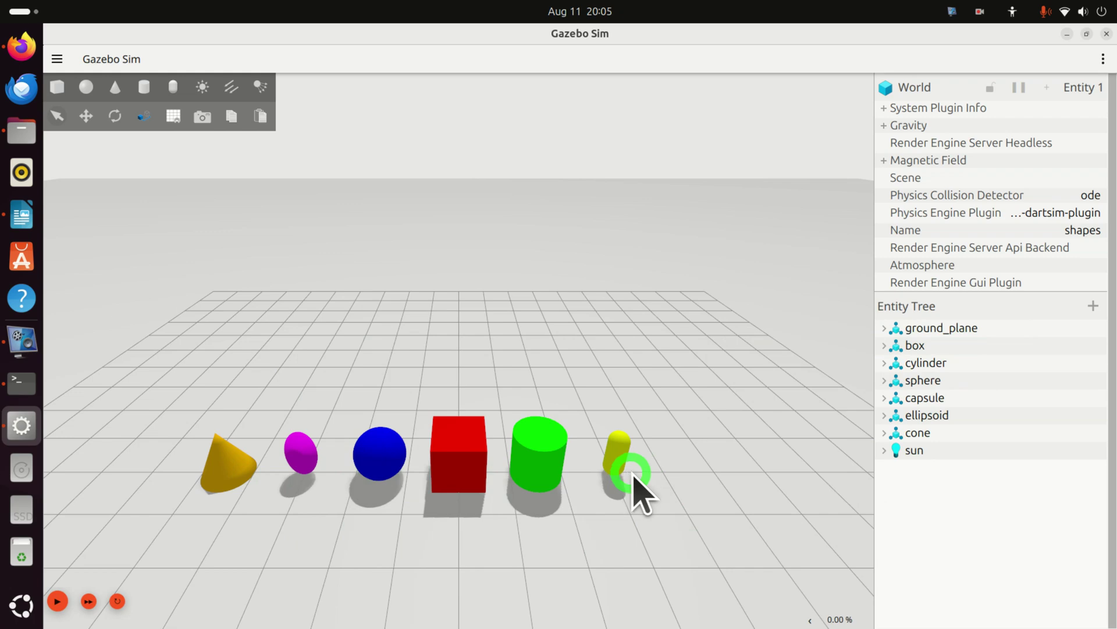
left_click(963, 331)
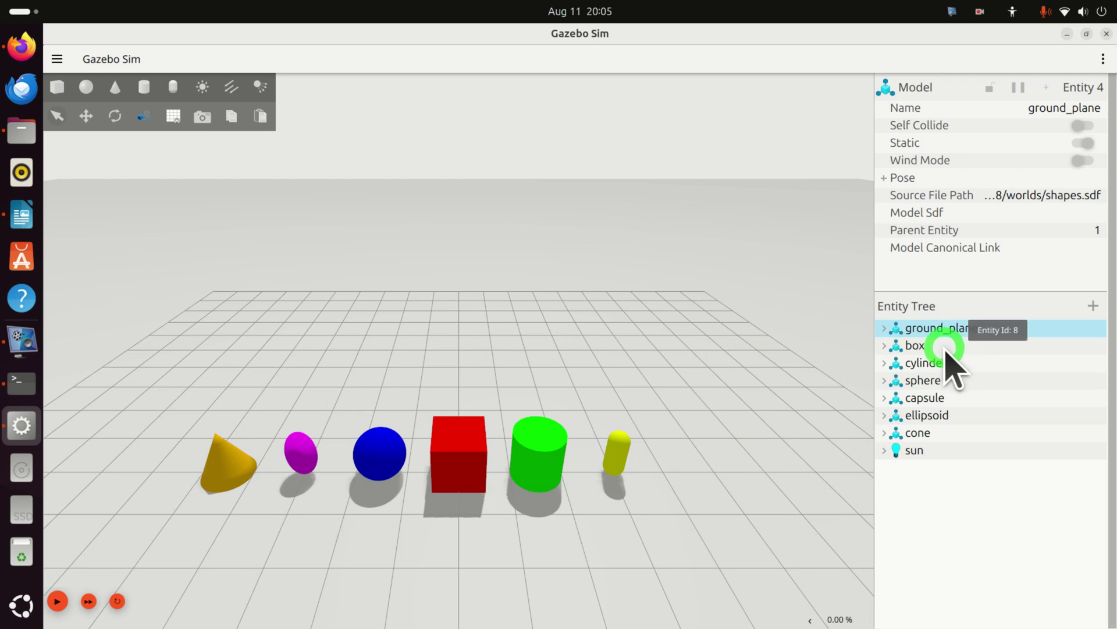
left_click(945, 348)
left_click(944, 363)
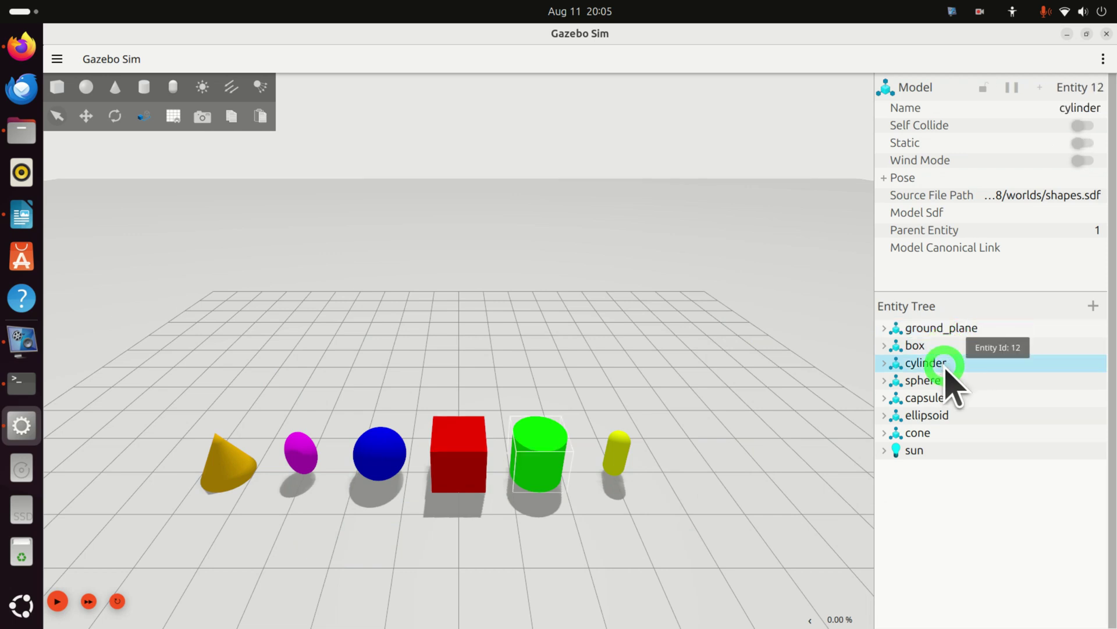
left_click(945, 349)
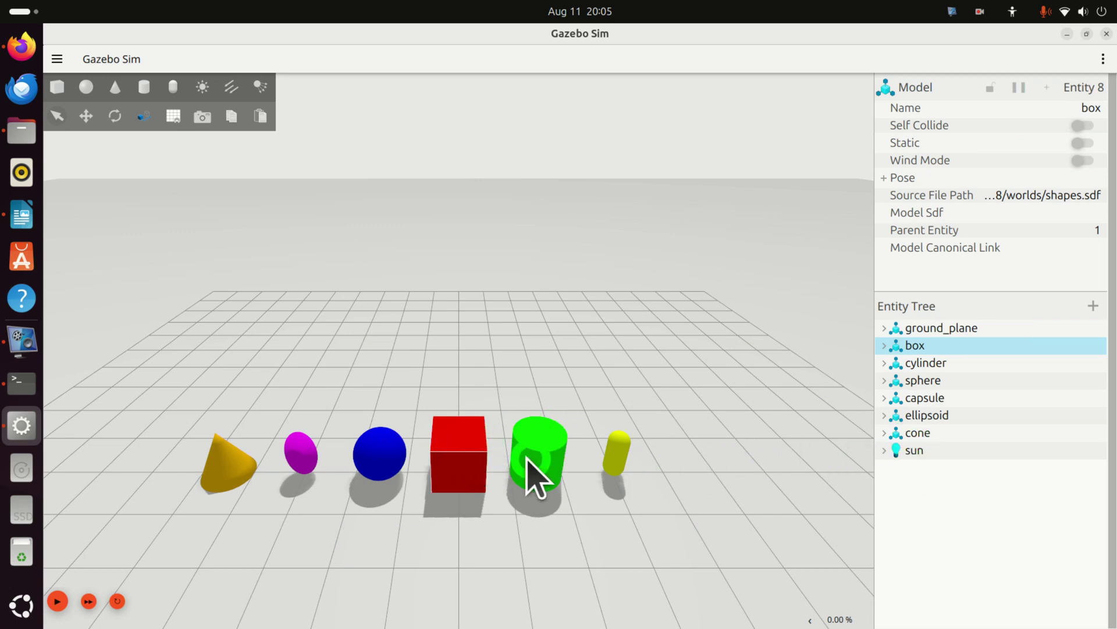
left_click(928, 415)
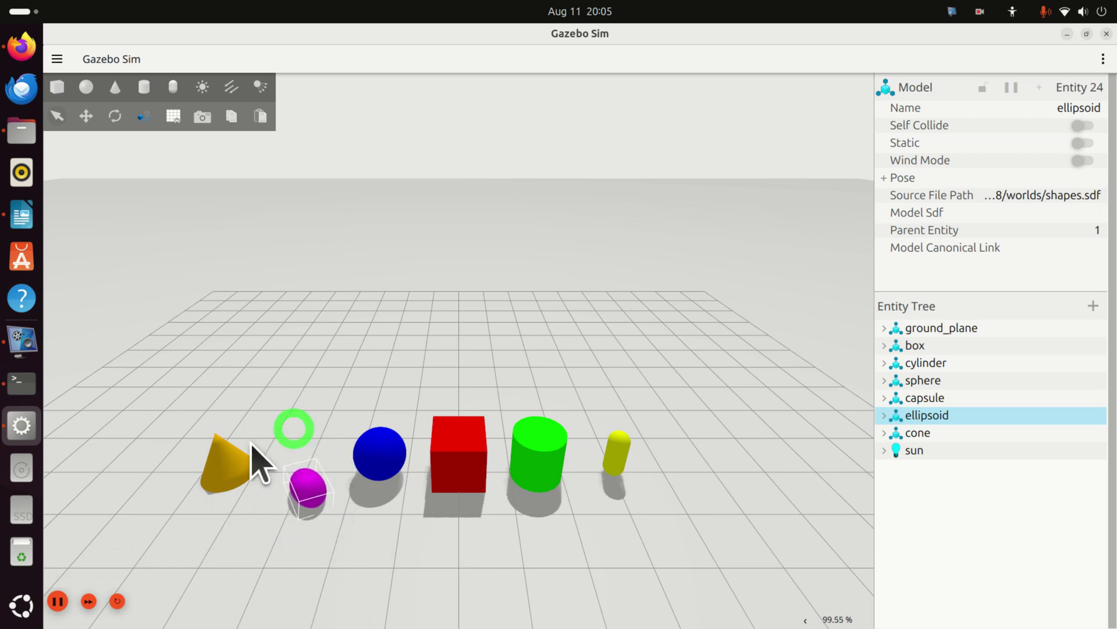
Pause the shapes simulation, then resume it.
left_click(56, 600)
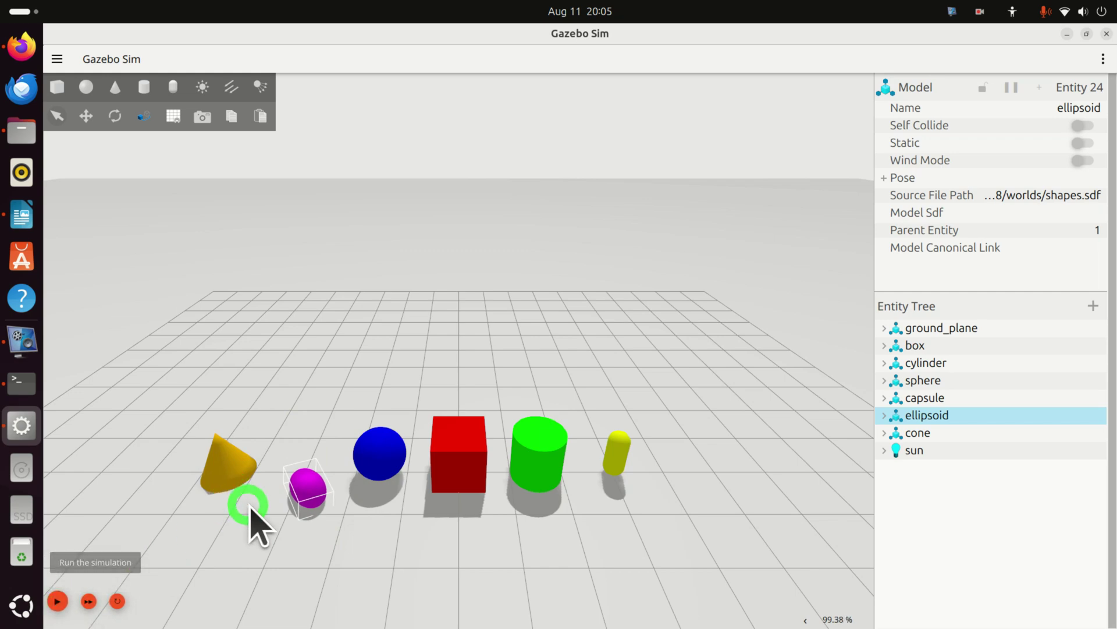
scroll(257, 523, "up", 5)
scroll(335, 518, "down", 5)
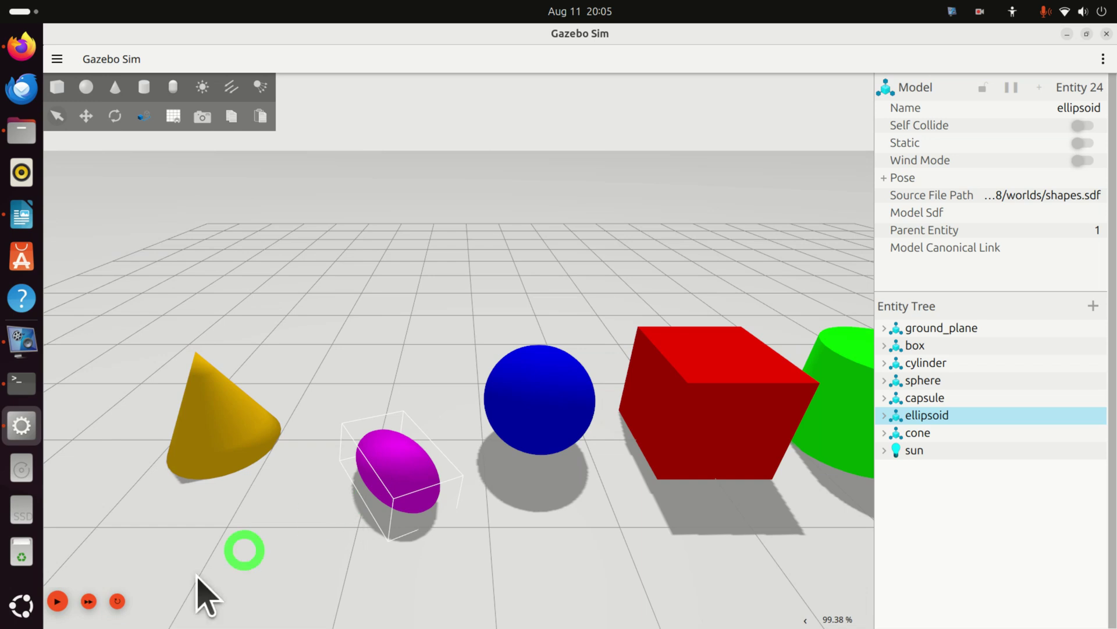
left_click(88, 601)
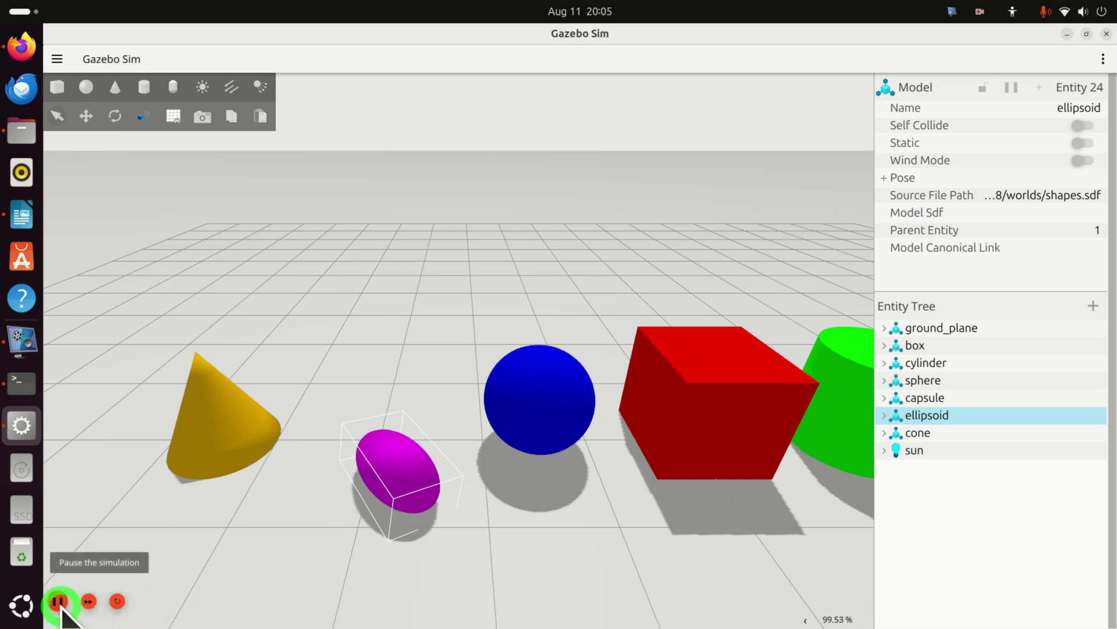
Reset the simulation, play it again, and pan to the tipped-over magenta ellipsoid.
left_click(117, 601)
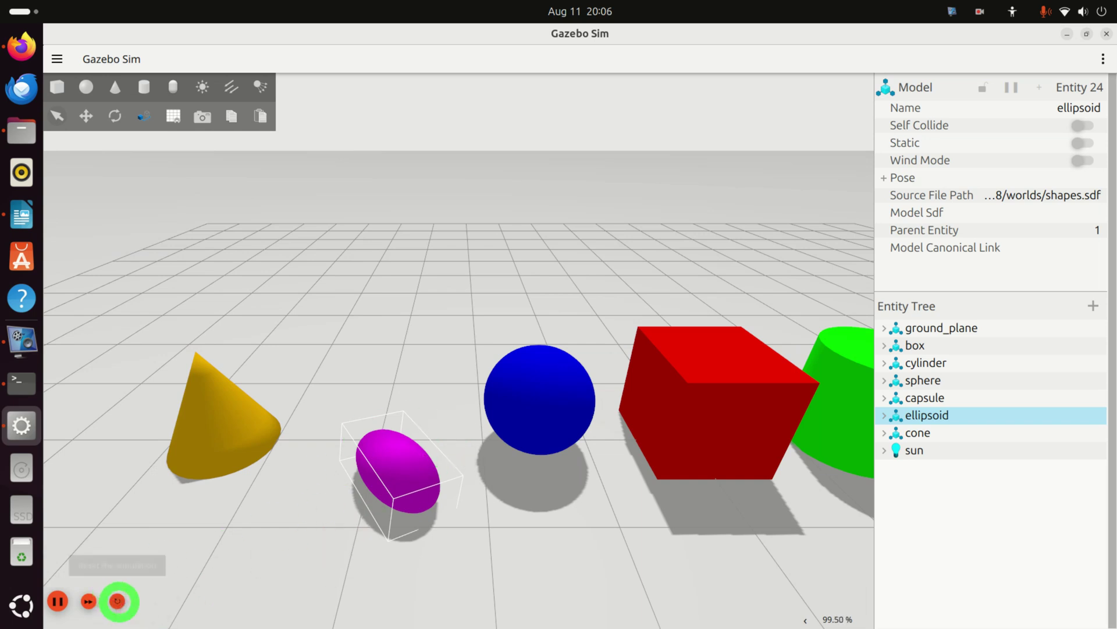
left_click(118, 602)
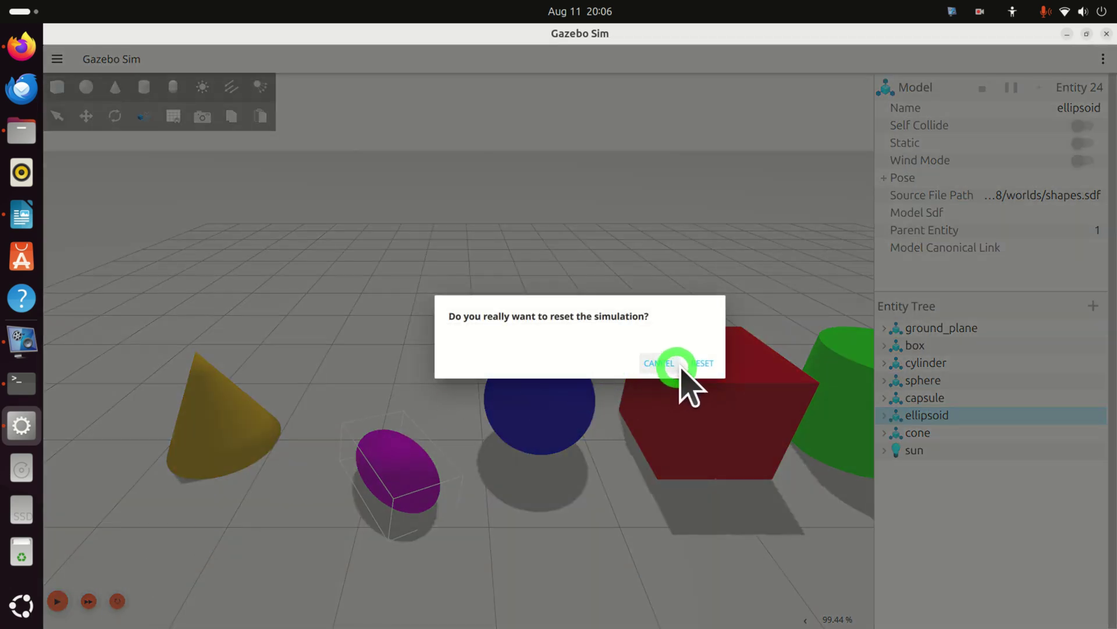
left_click(688, 365)
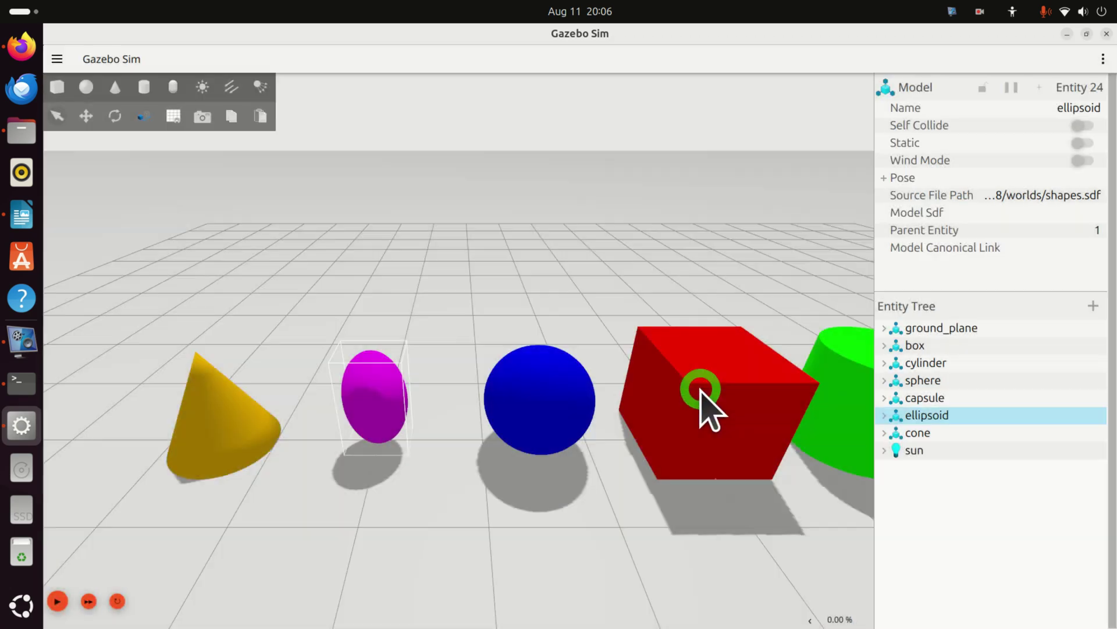
left_click(57, 599)
scroll(326, 352, "up", 5)
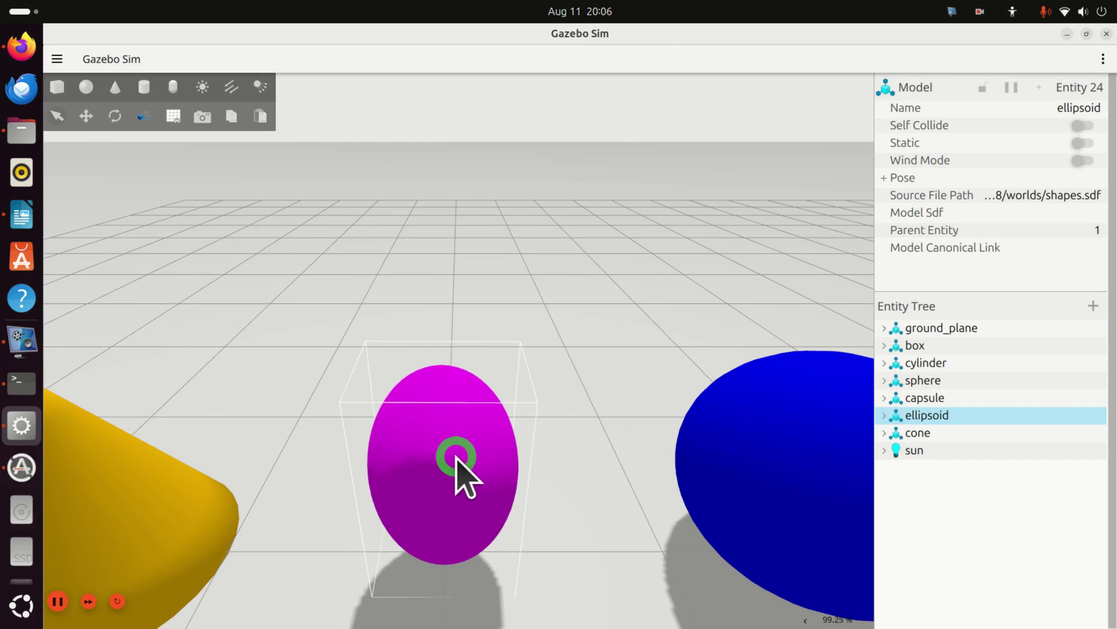
scroll(483, 507, "down", 2)
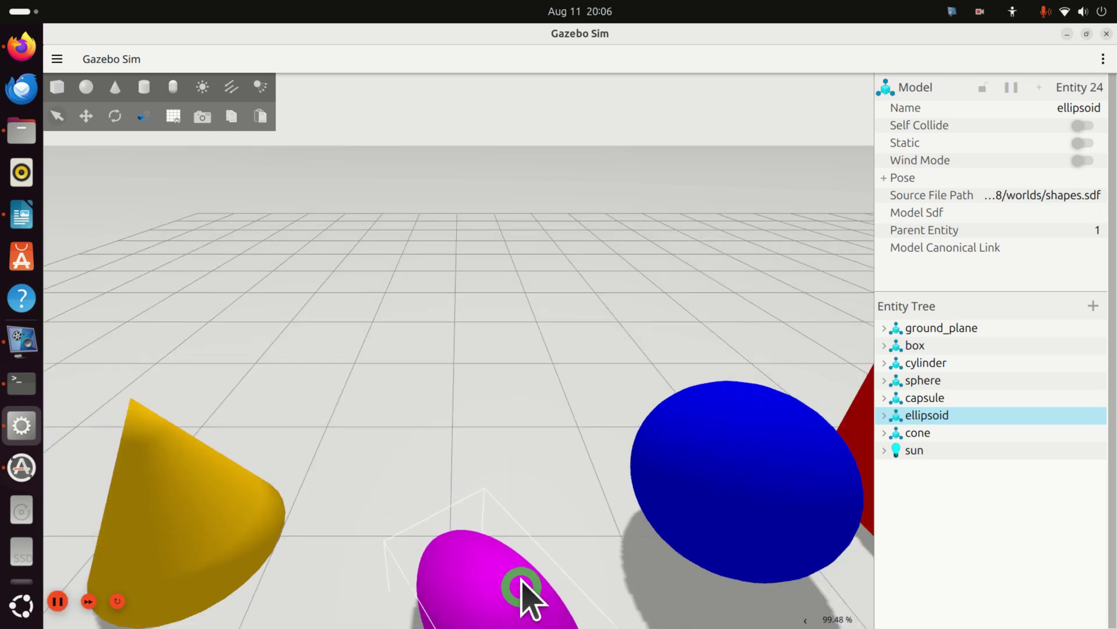
left_click_drag(431, 542, 294, 329)
left_click(401, 352)
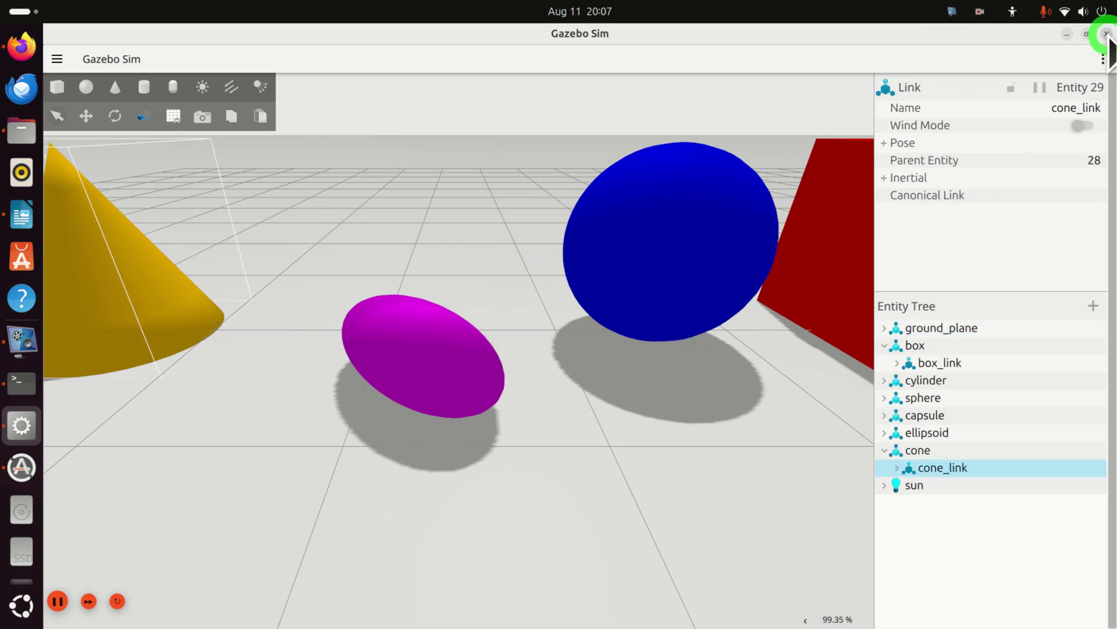
Quit Gazebo and run 'gz sim shapes.sdf -v 4' in the terminal.
left_click(1107, 33)
left_click(700, 365)
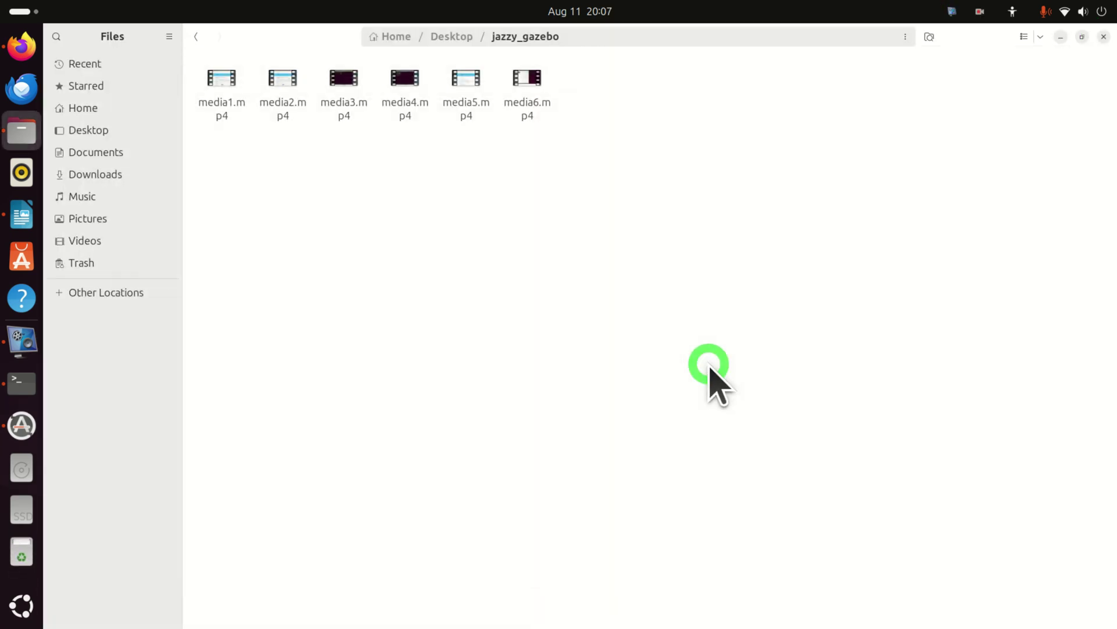
left_click(22, 383)
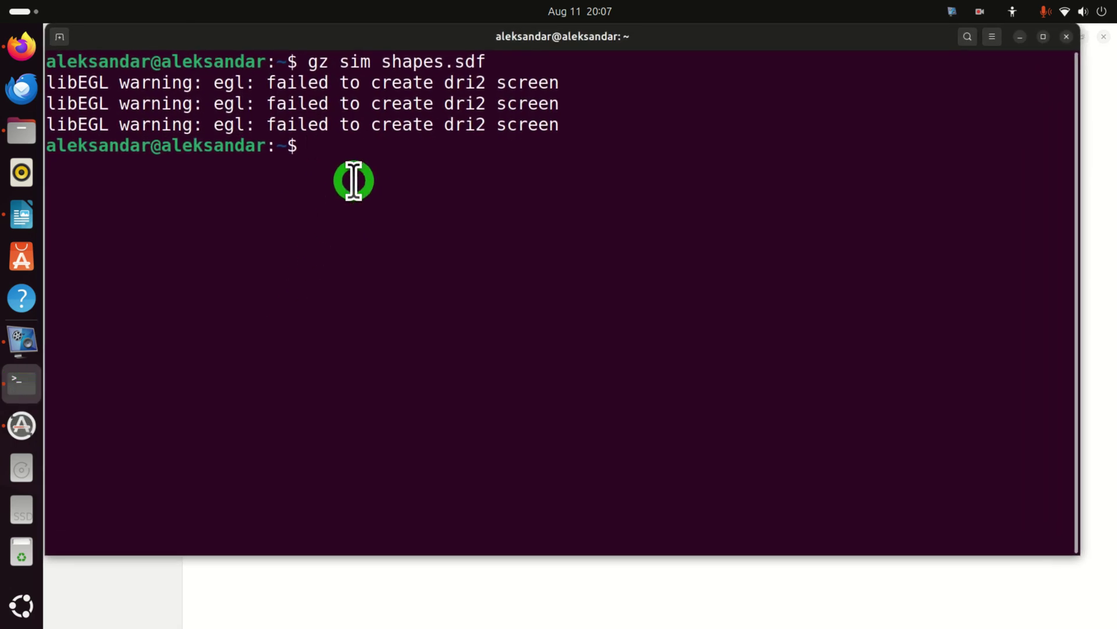
right_click(360, 152)
left_click(408, 199)
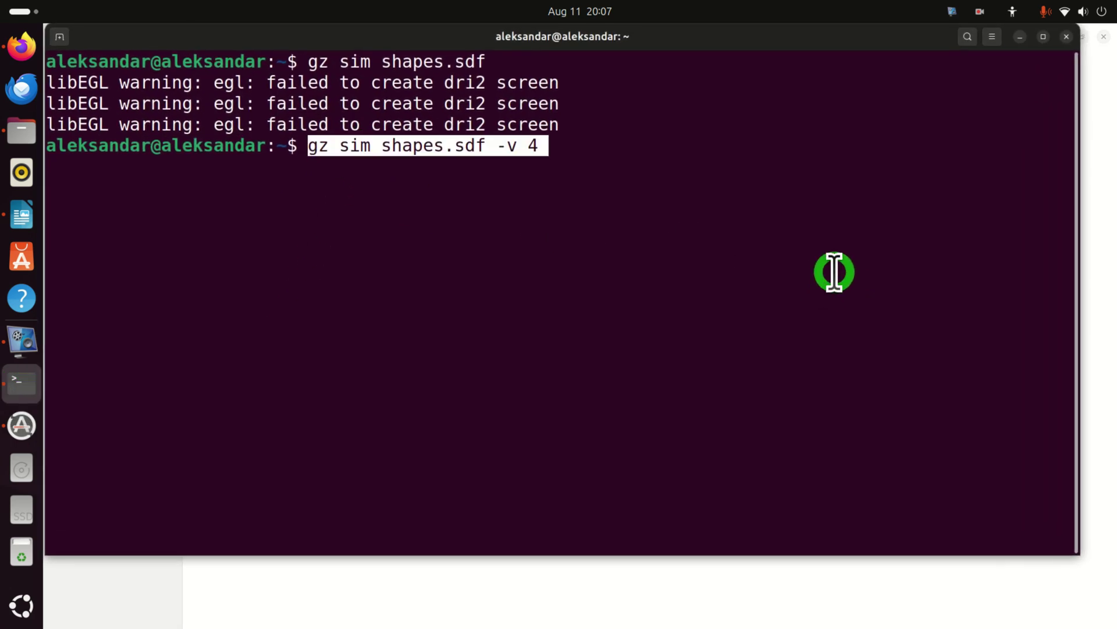
key("BackSpace")
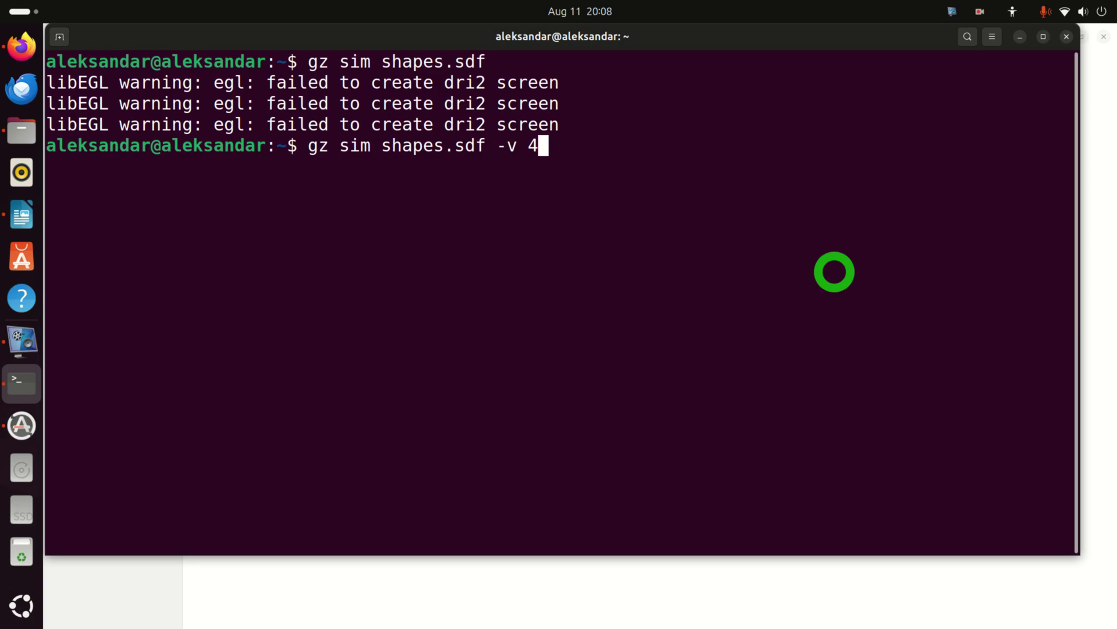
key("Return")
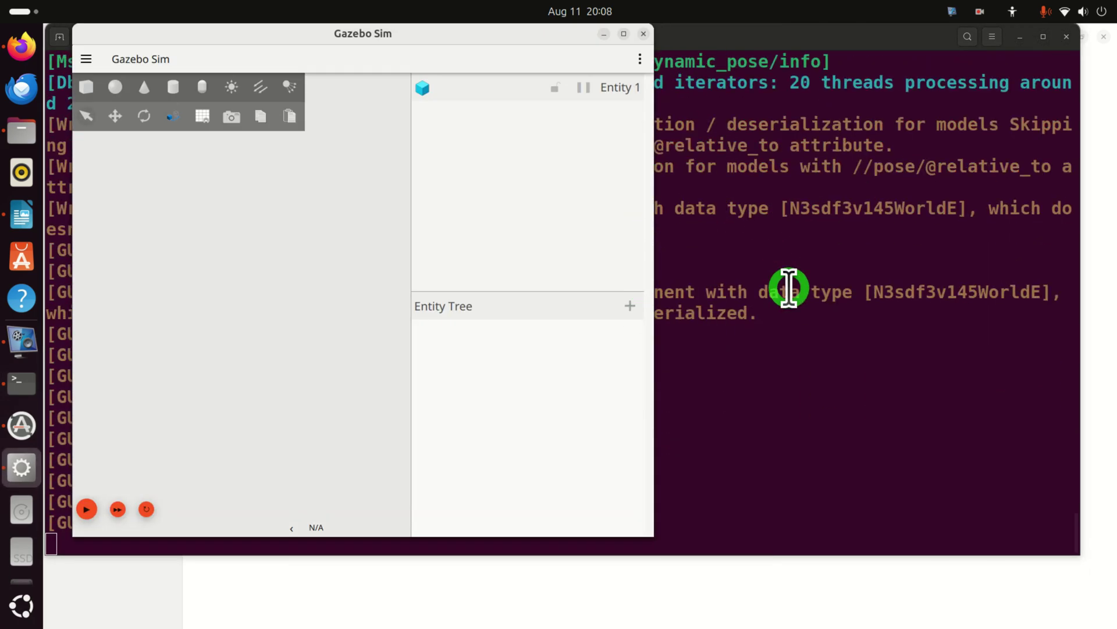
Scroll through the verbose level 4 log output in the terminal.
left_click(785, 287)
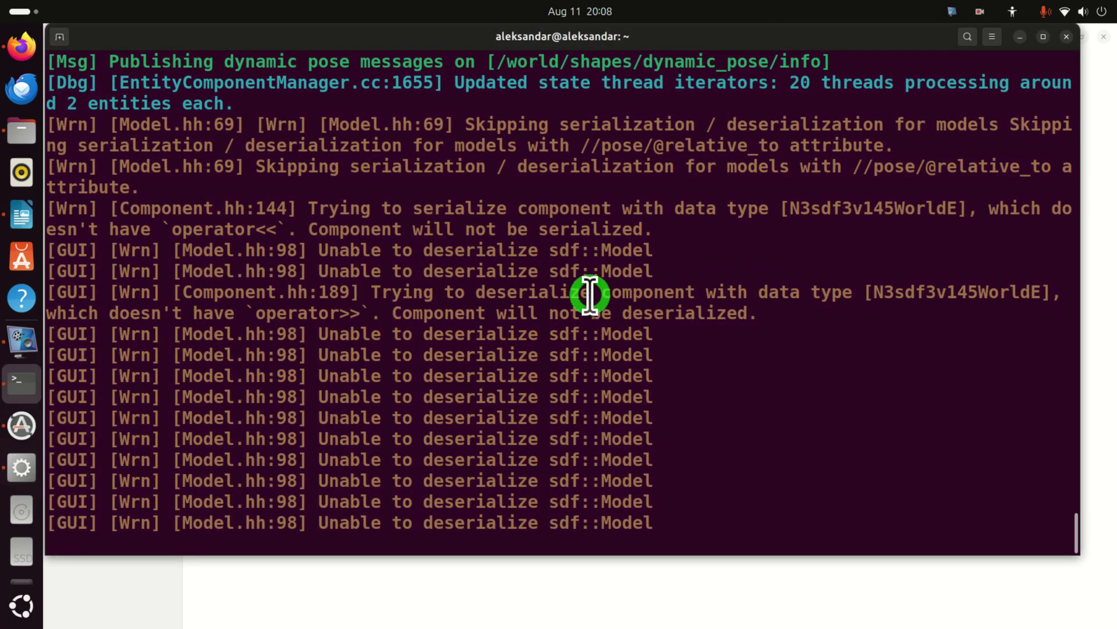
scroll(589, 295, "up", 10)
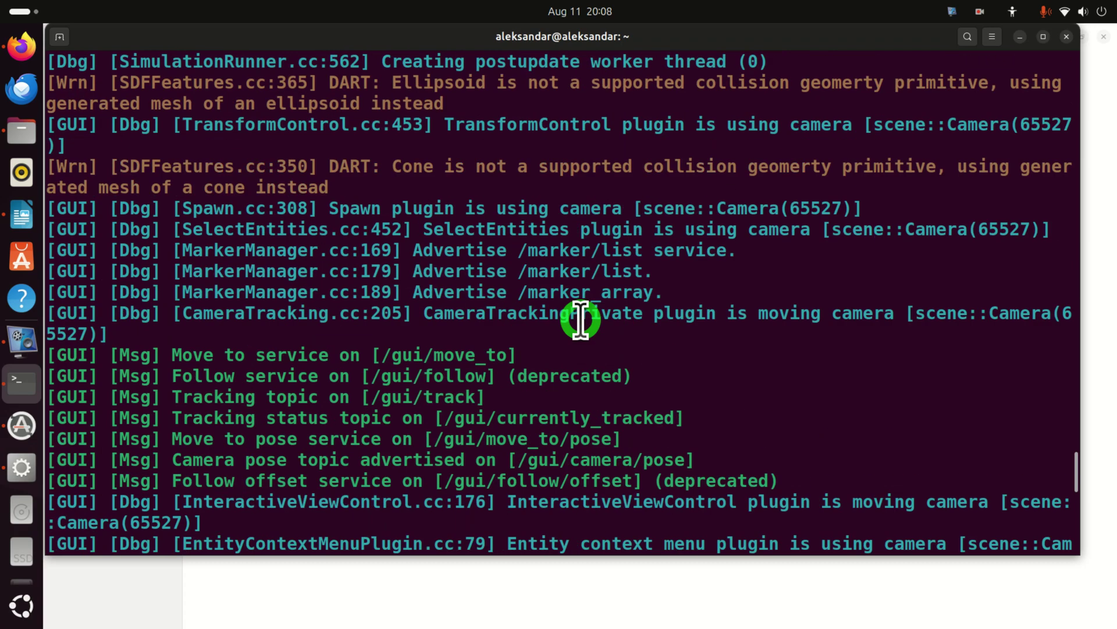
scroll(581, 320, "up", 8)
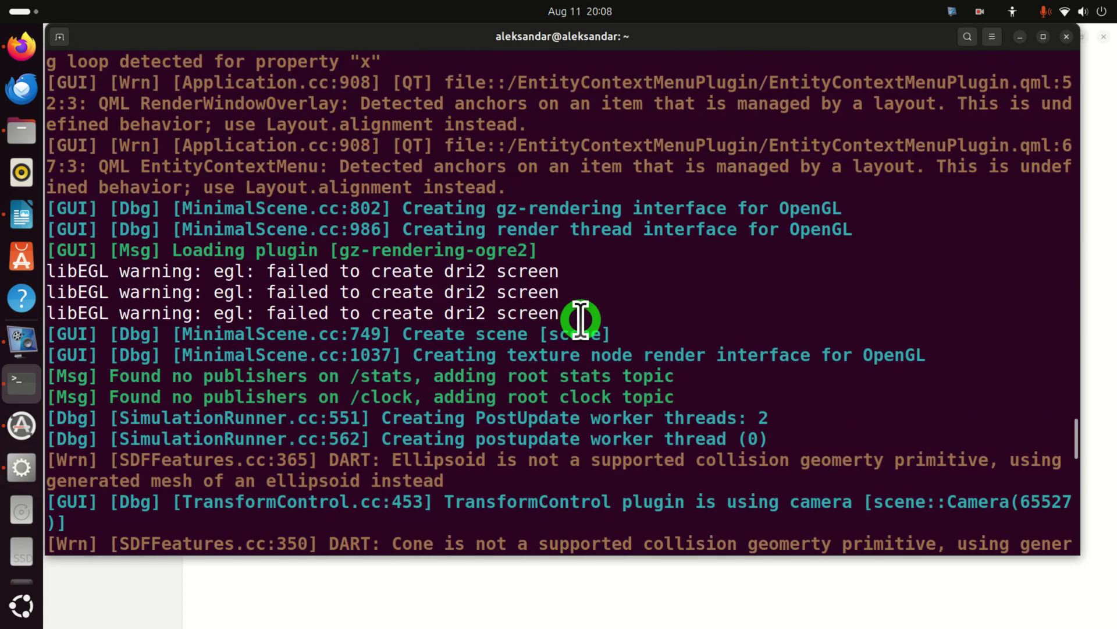
scroll(581, 321, "up", 1)
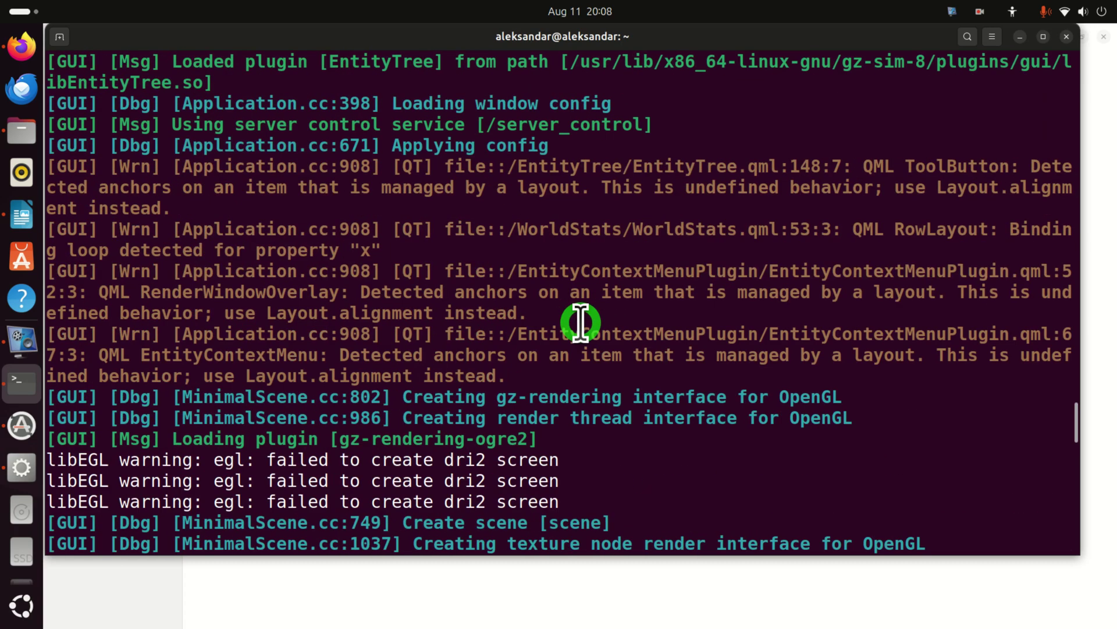
scroll(581, 322, "up", 3)
scroll(582, 323, "up", 4)
scroll(583, 323, "up", 6)
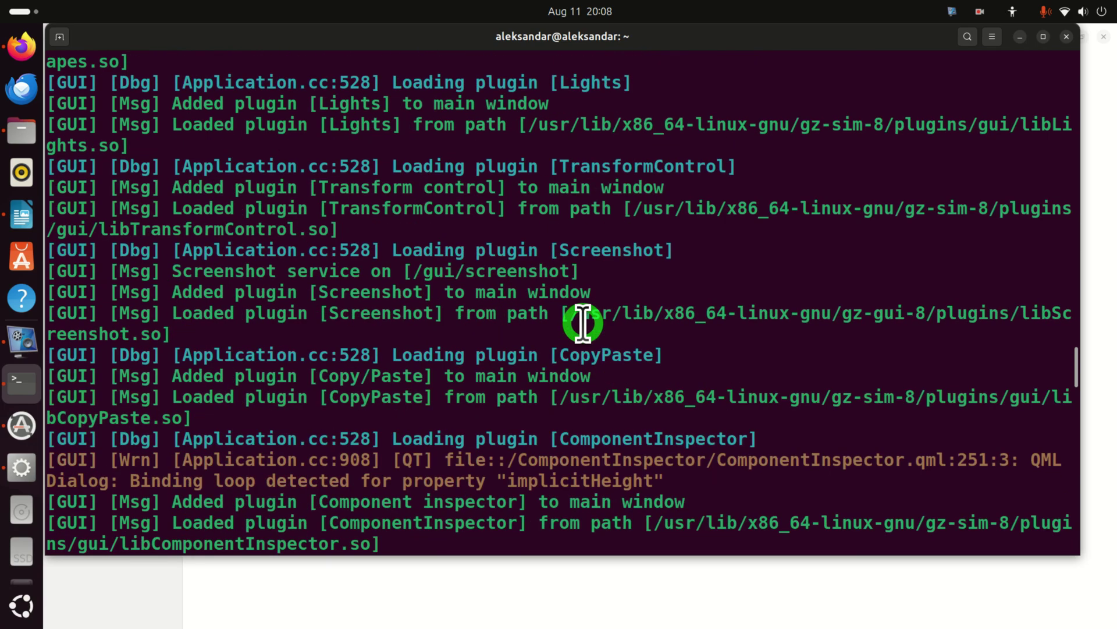
scroll(583, 323, "down", 20)
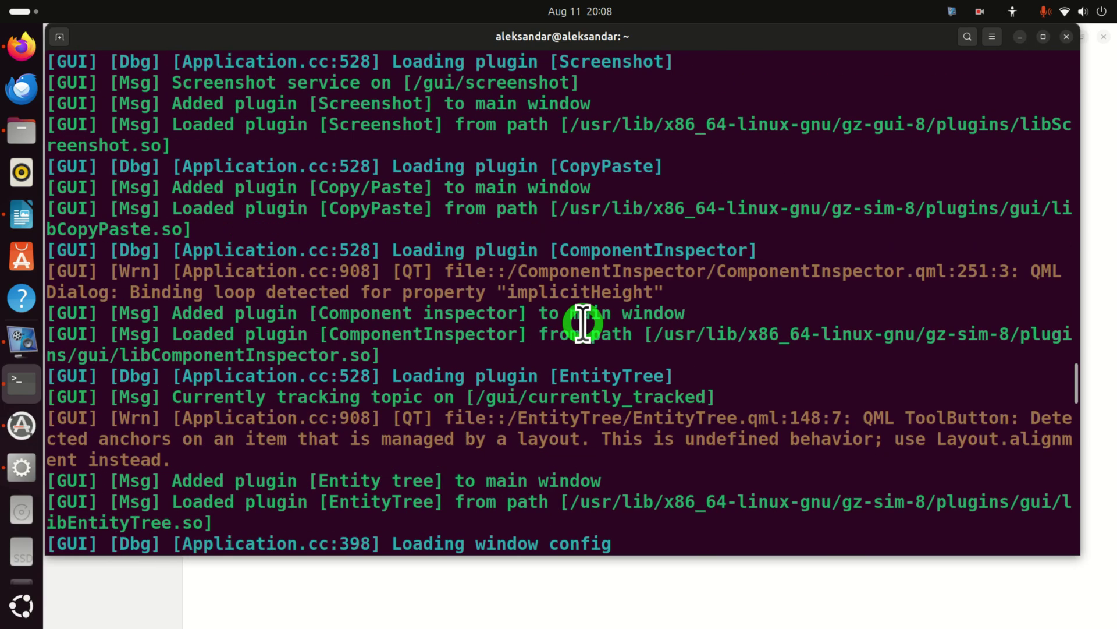
scroll(583, 323, "down", 3)
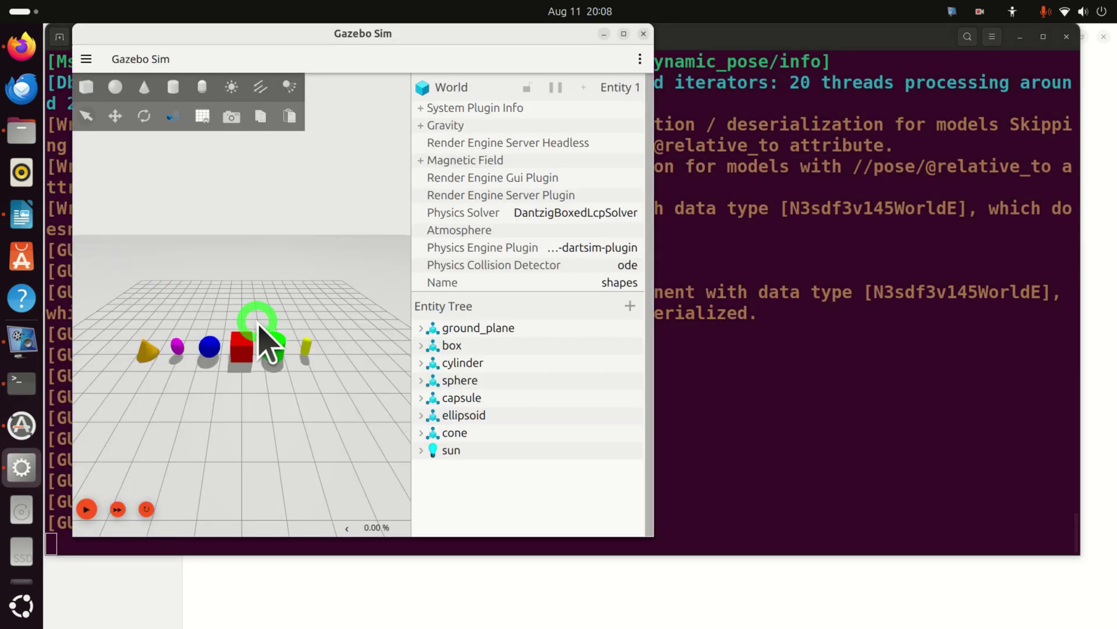
left_click(776, 479)
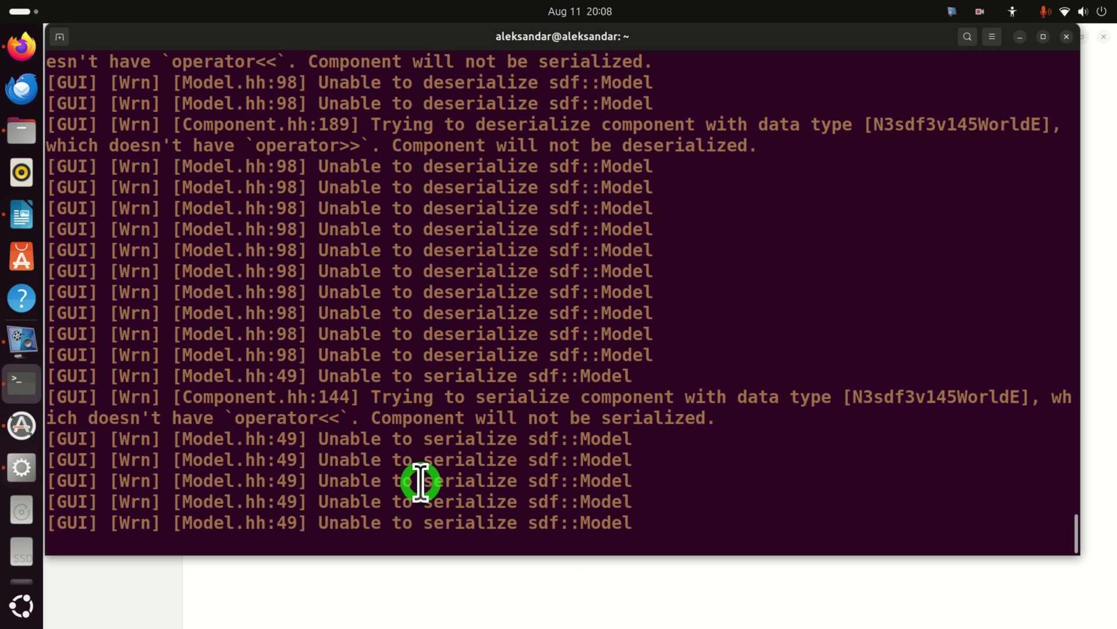
scroll(420, 482, "up", 2)
scroll(420, 482, "down", 2)
key("alt+Tab")
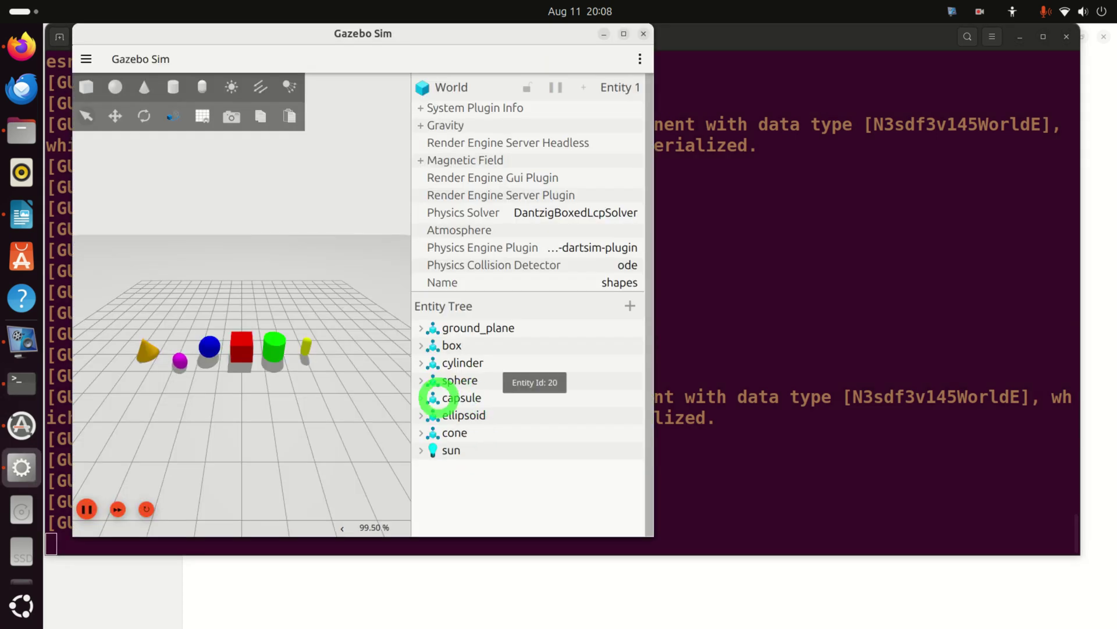
left_click(662, 349)
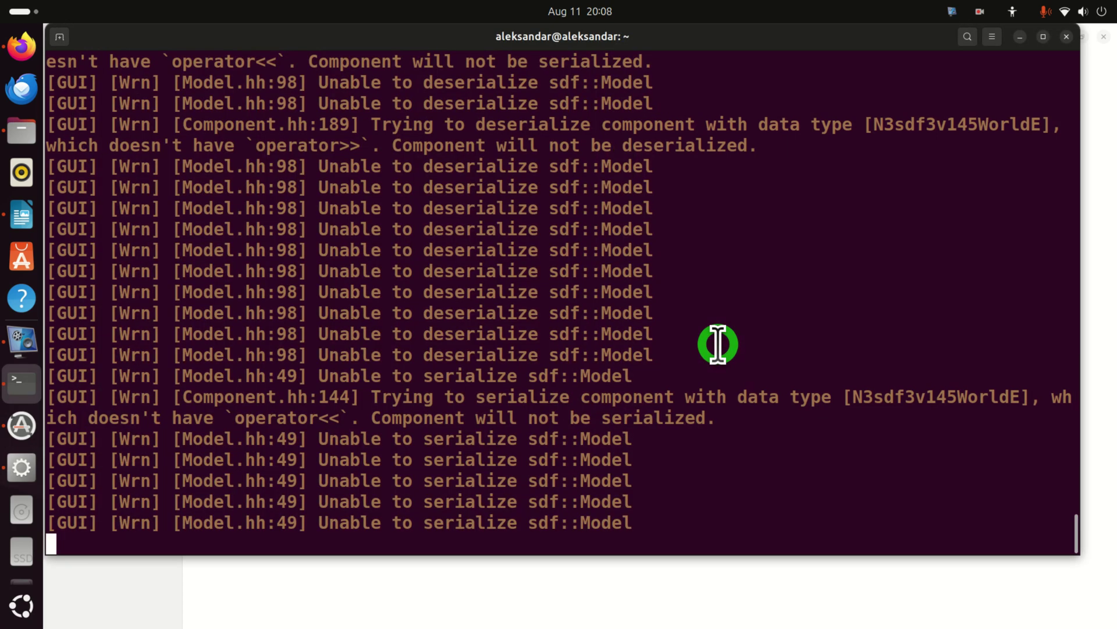
scroll(267, 244, "up", 6)
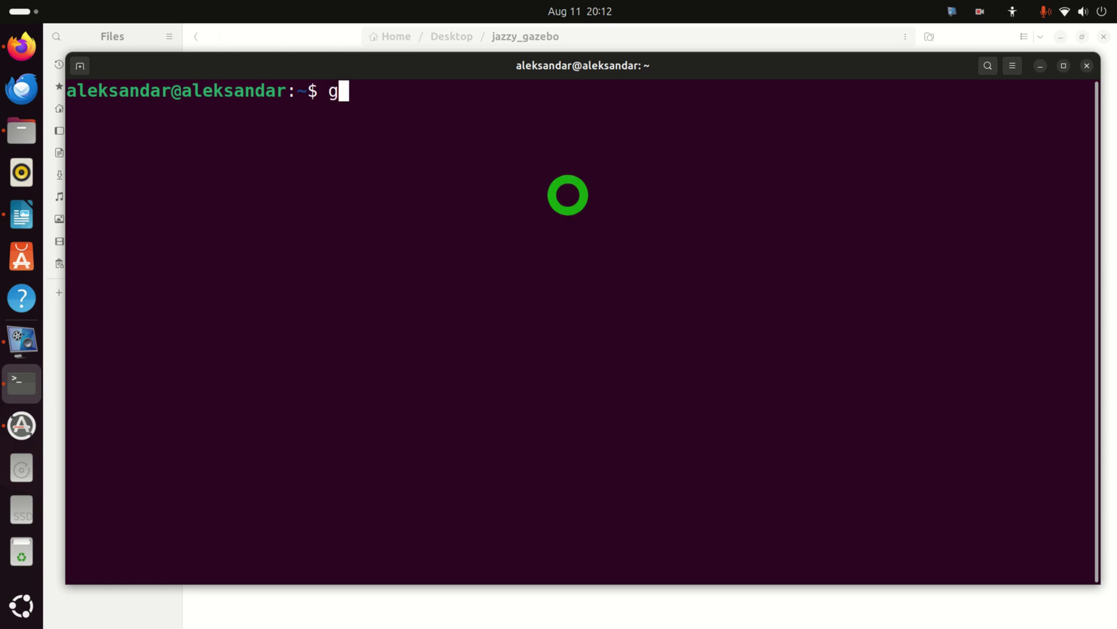
Launch plain gz sim and run the Tugbot In Warehouse world from quick start.
key("Return")
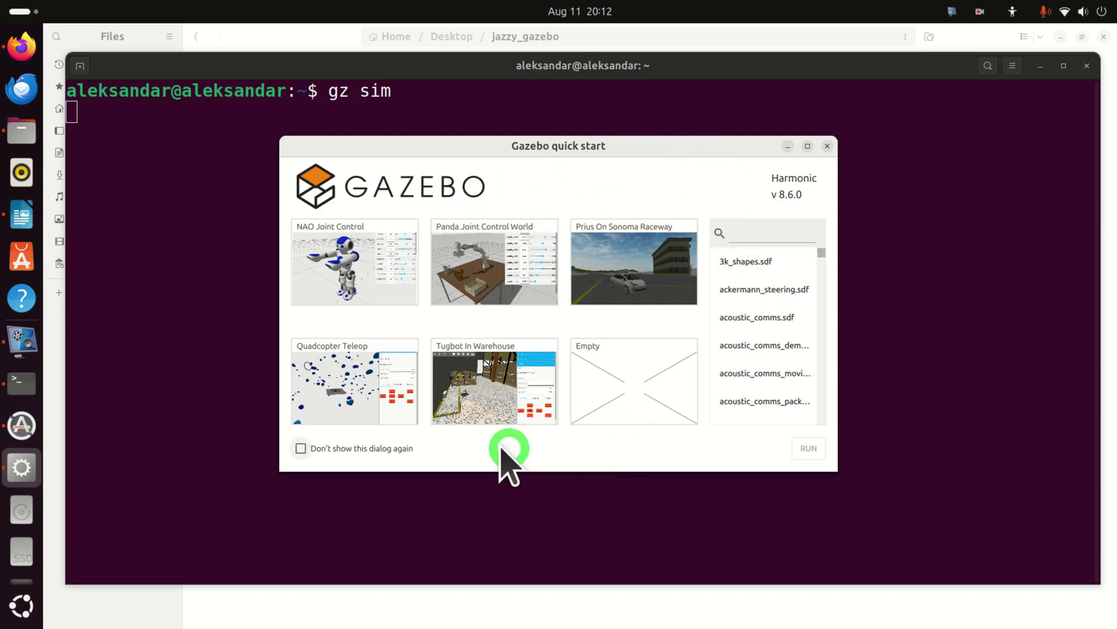
left_click(482, 397)
left_click(806, 448)
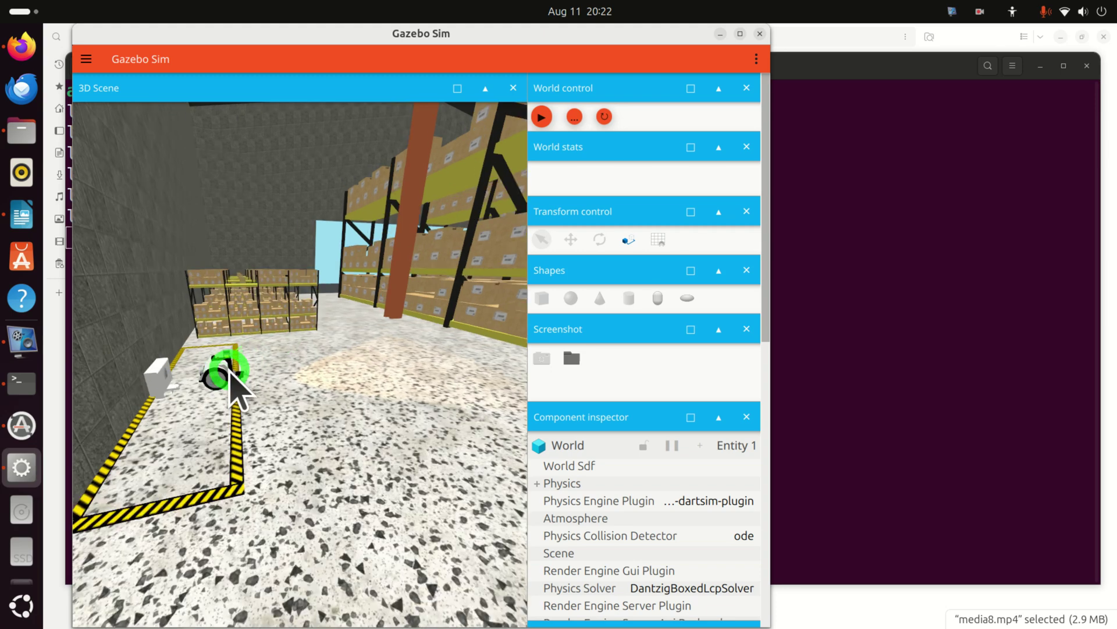
Maximize Gazebo, then pan and zoom to frame the tugbot's taped bay and the shelving rows.
scroll(230, 376, "down", 2)
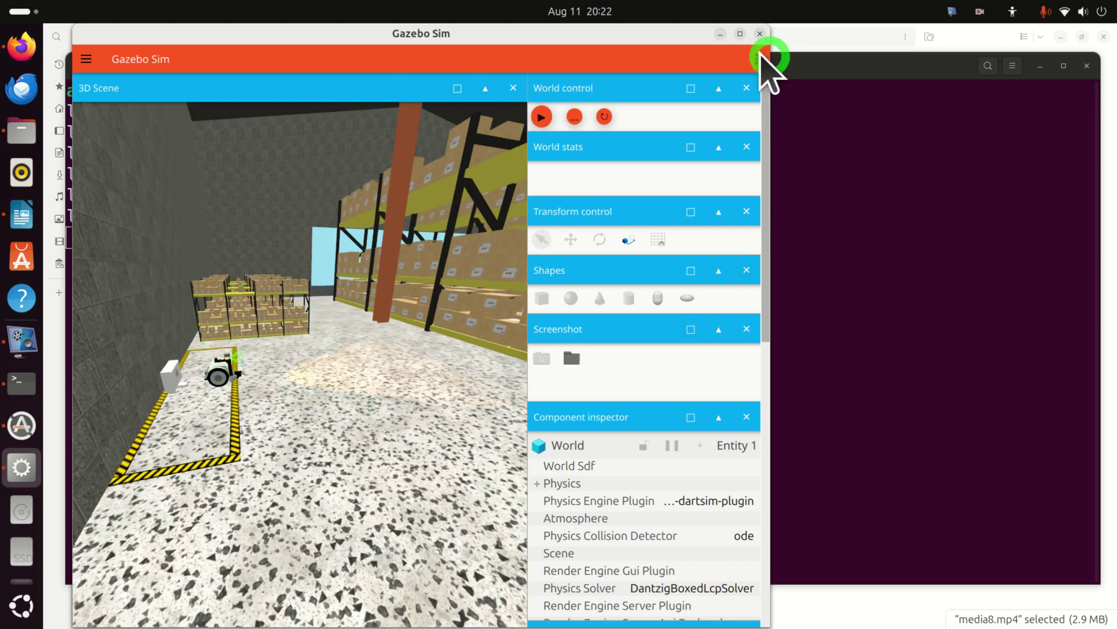
left_click(740, 34)
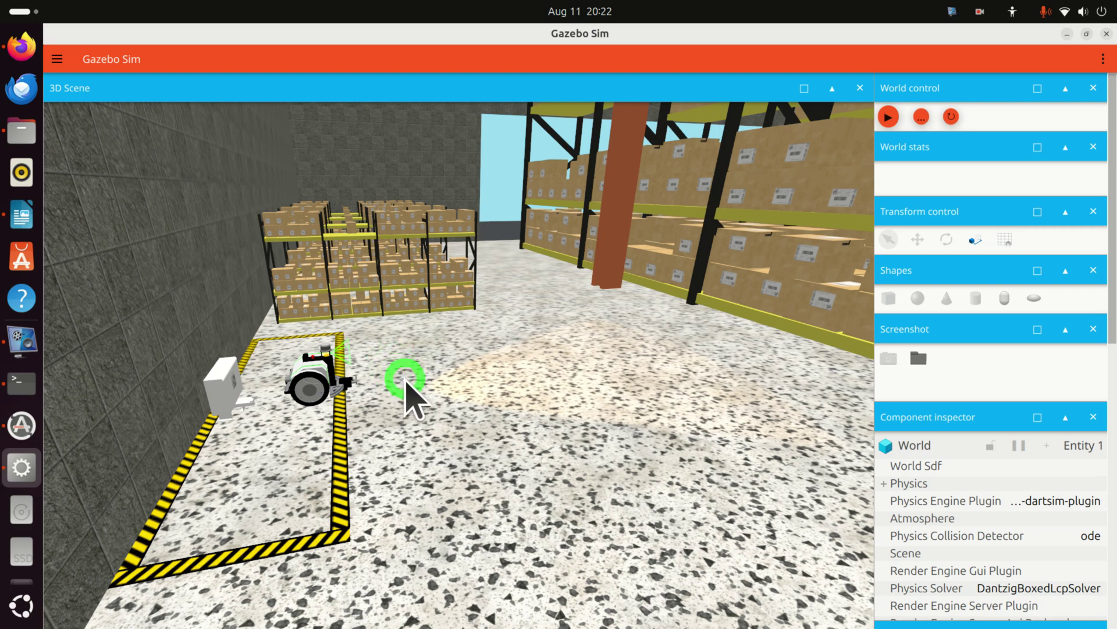
mouse_move(415, 370)
left_mouse_down()
mouse_move(324, 373)
mouse_move(512, 362)
mouse_move(356, 368)
mouse_move(456, 373)
mouse_move(372, 384)
mouse_move(438, 372)
mouse_move(431, 366)
mouse_move(422, 380)
left_mouse_up()
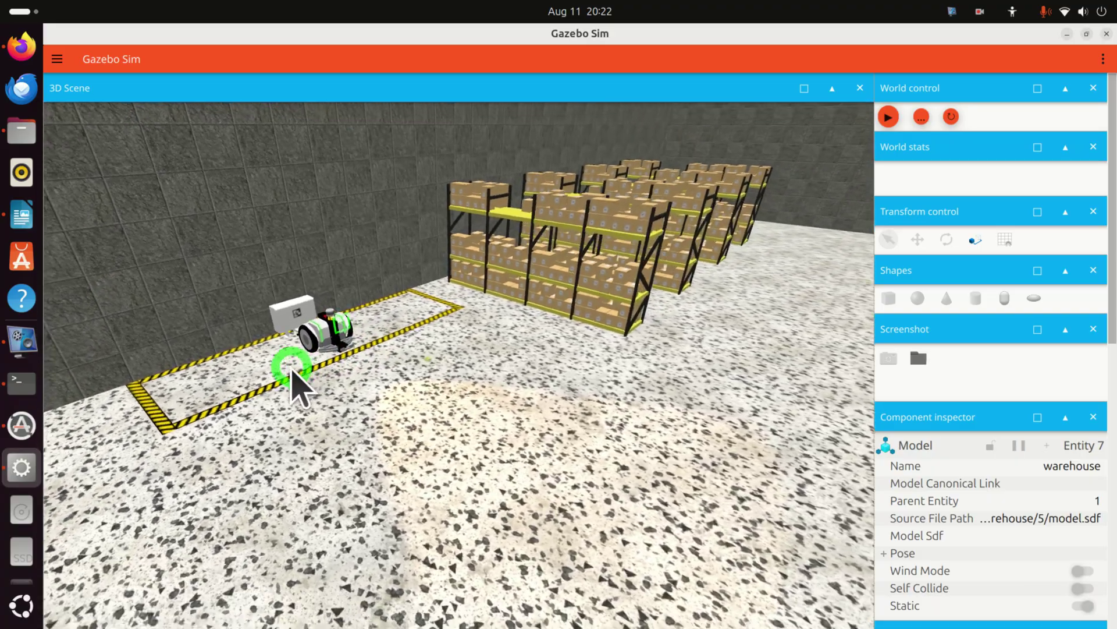
left_click_drag(300, 388, 265, 382)
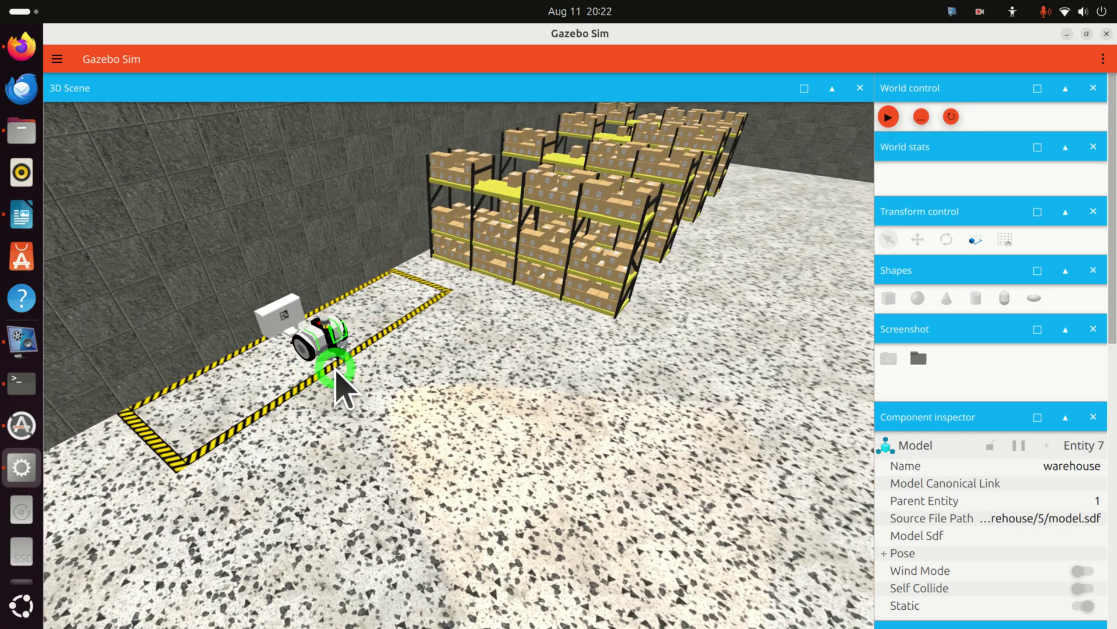
scroll(343, 389, "up", 3)
scroll(332, 365, "down", 5)
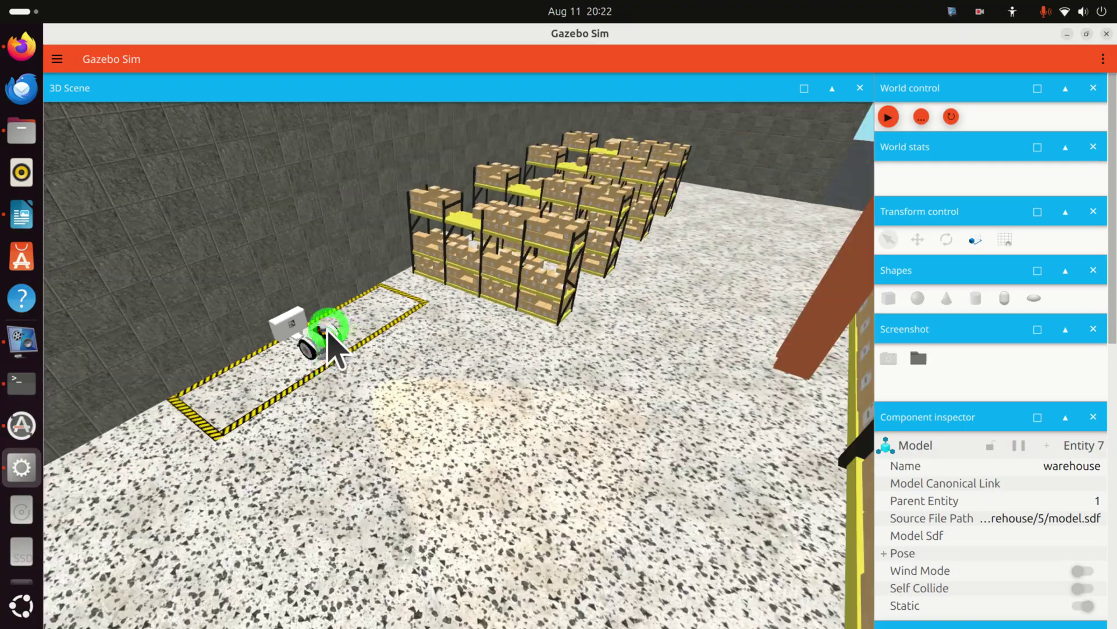
scroll(324, 335, "up", 4)
scroll(324, 349, "down", 5)
scroll(325, 343, "up", 2)
scroll(324, 353, "up", 4)
scroll(322, 352, "down", 3)
scroll(349, 349, "up", 2)
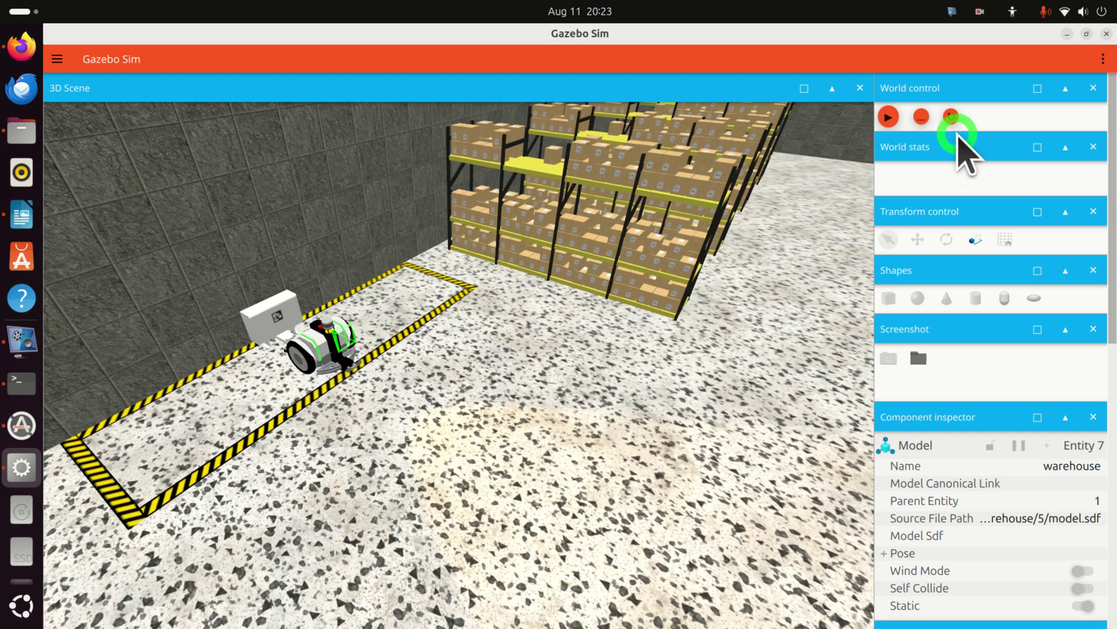
Play the warehouse simulation and scroll the right dock to the Teleop panel for /model/tugbot/cmd_vel.
left_click(888, 117)
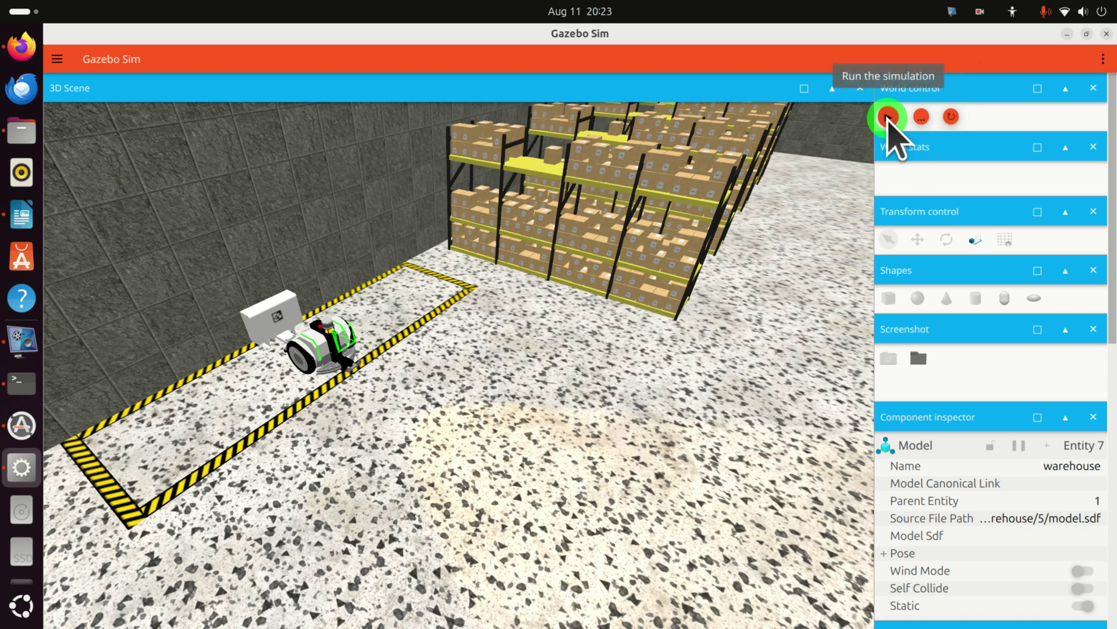
scroll(324, 350, "up", 3)
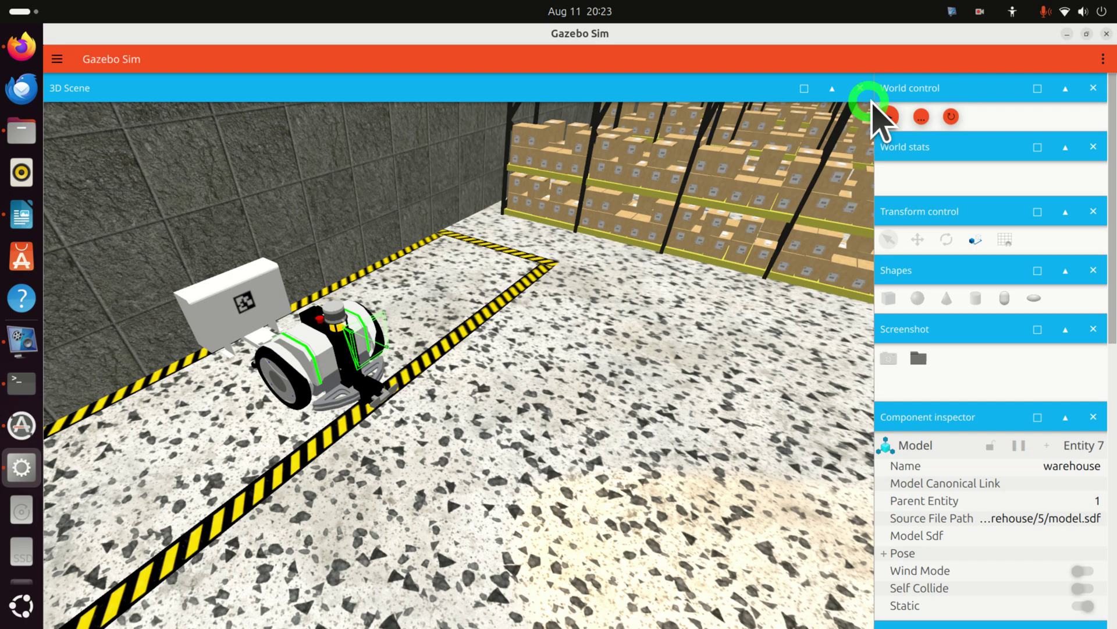
left_click(888, 118)
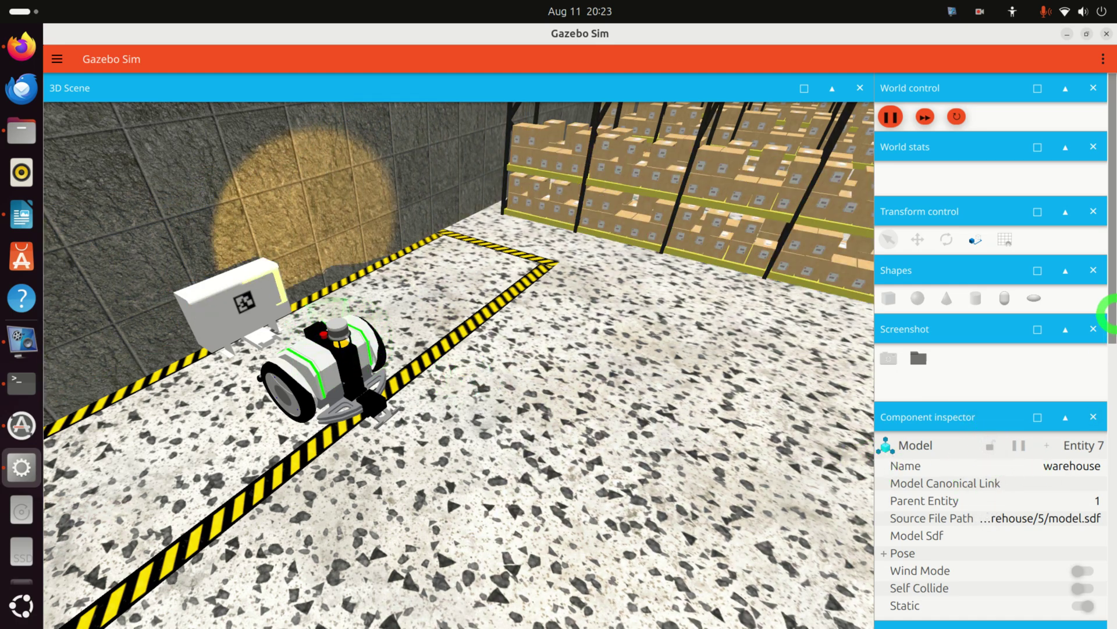
left_click_drag(1112, 314, 1112, 438)
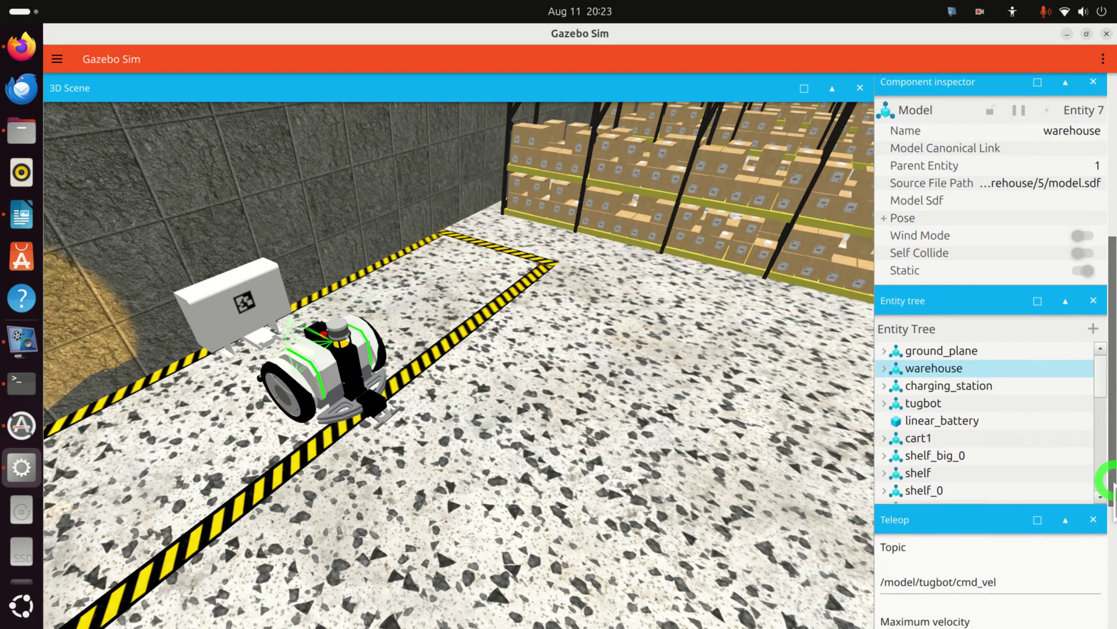
left_click_drag(1112, 492, 1072, 601)
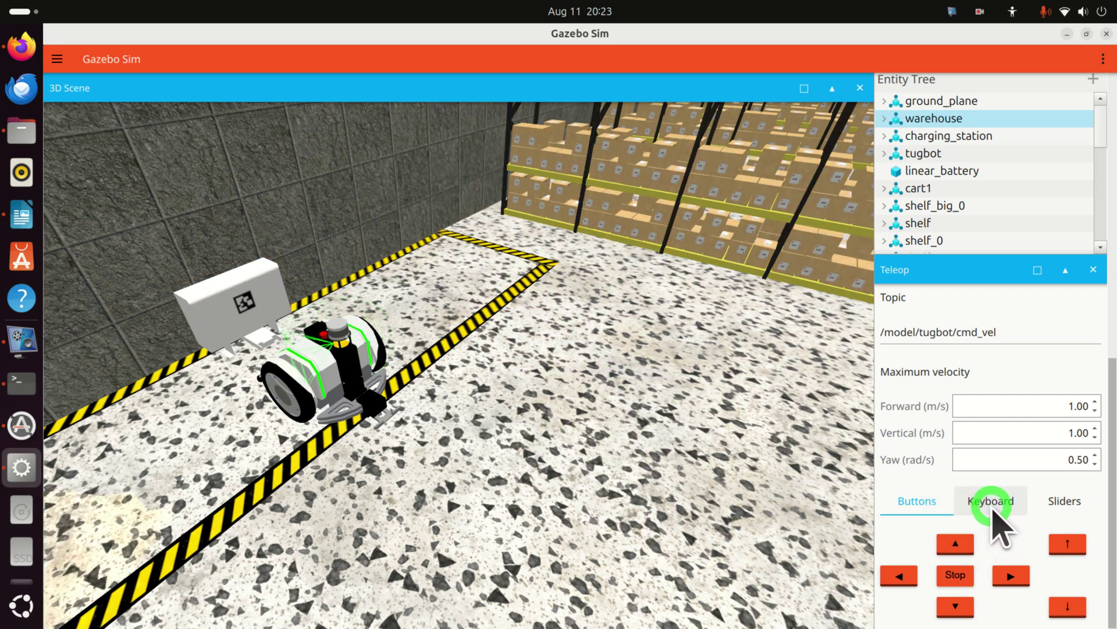
Switch Teleop to Keyboard and drive the tugbot forward with W.
left_click(992, 504)
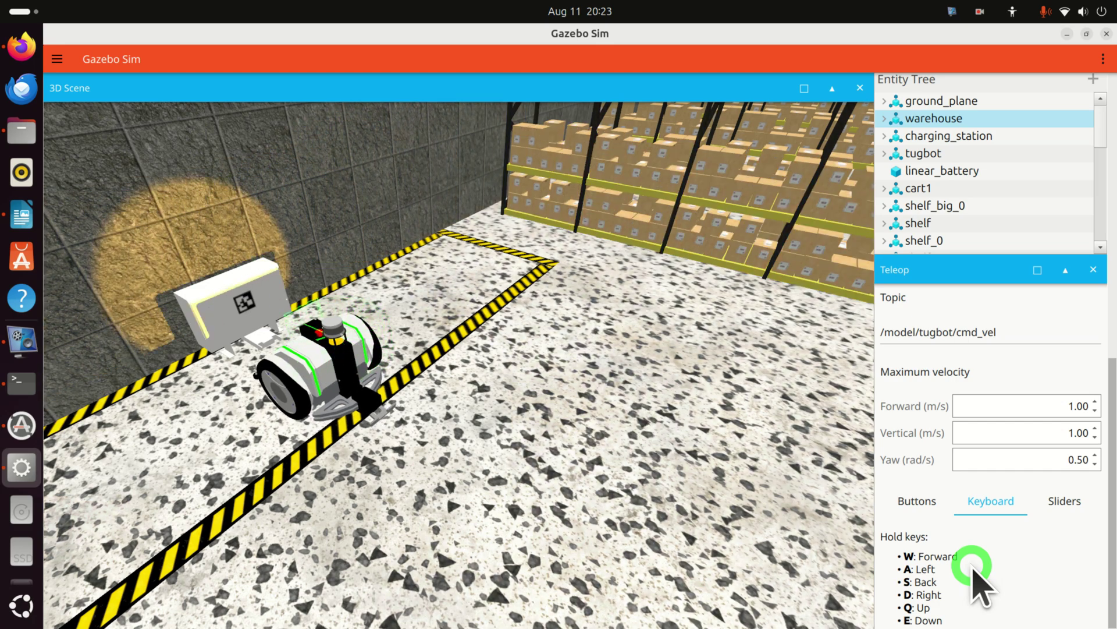
key("w")
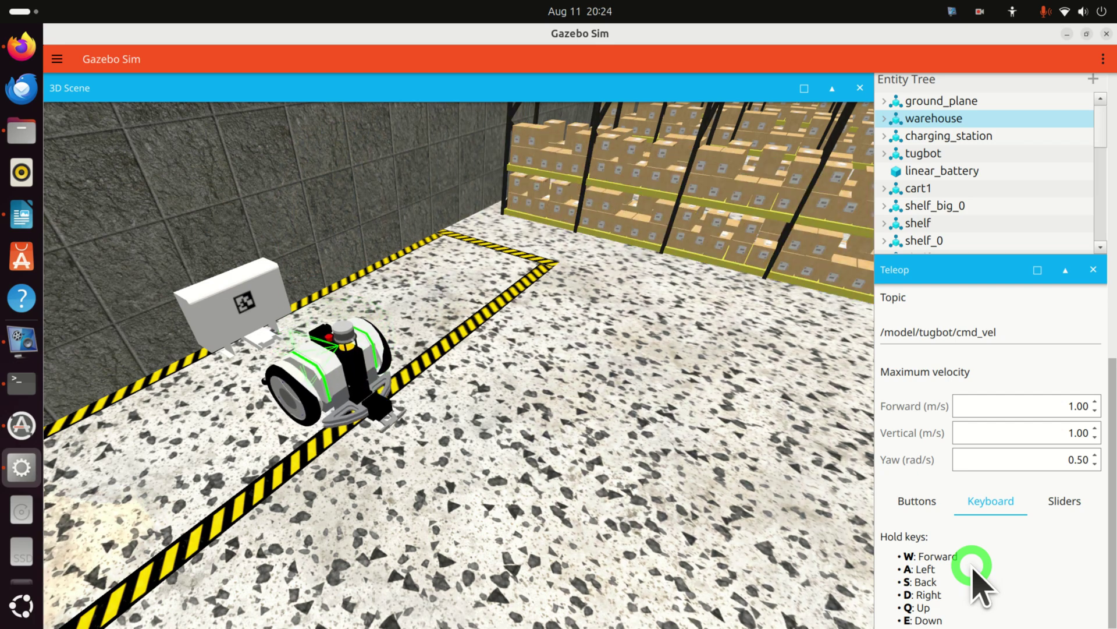
key("w")
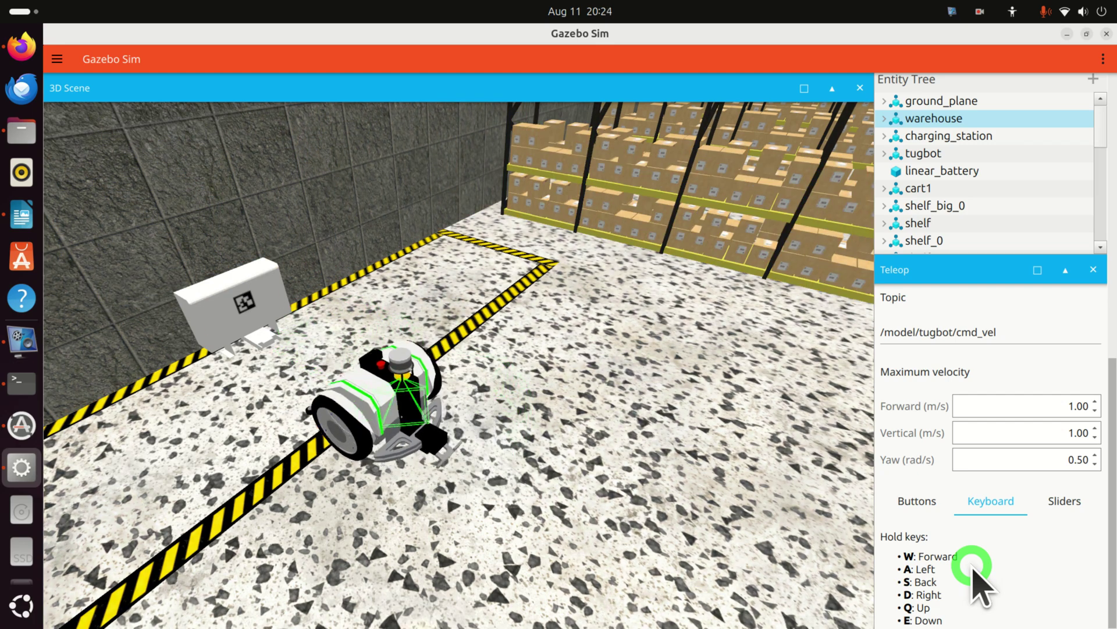
key("w")
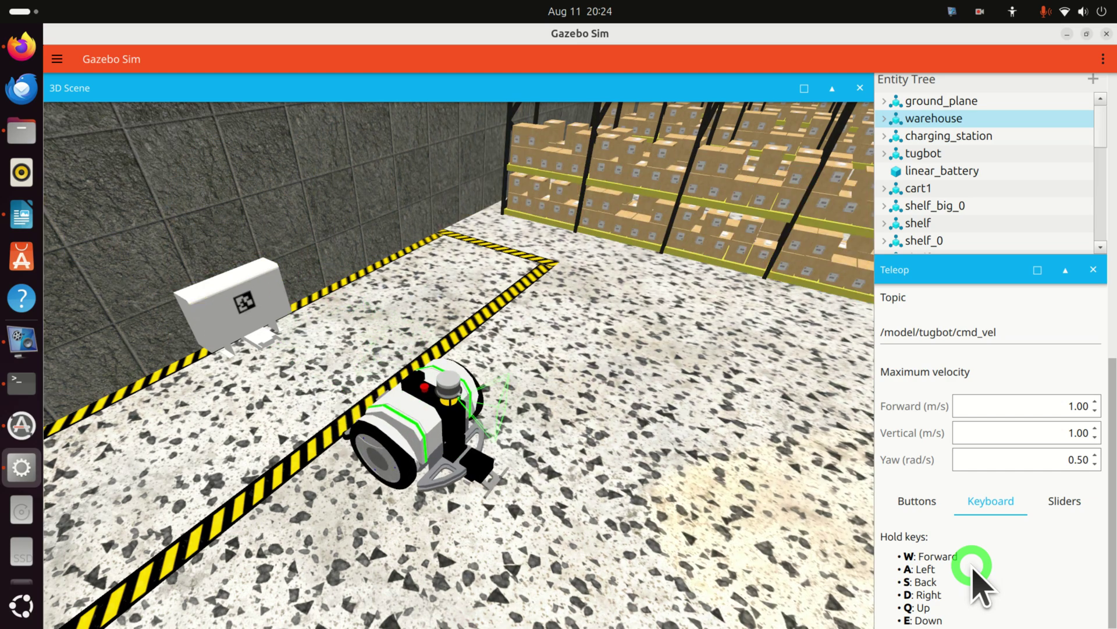
key("w")
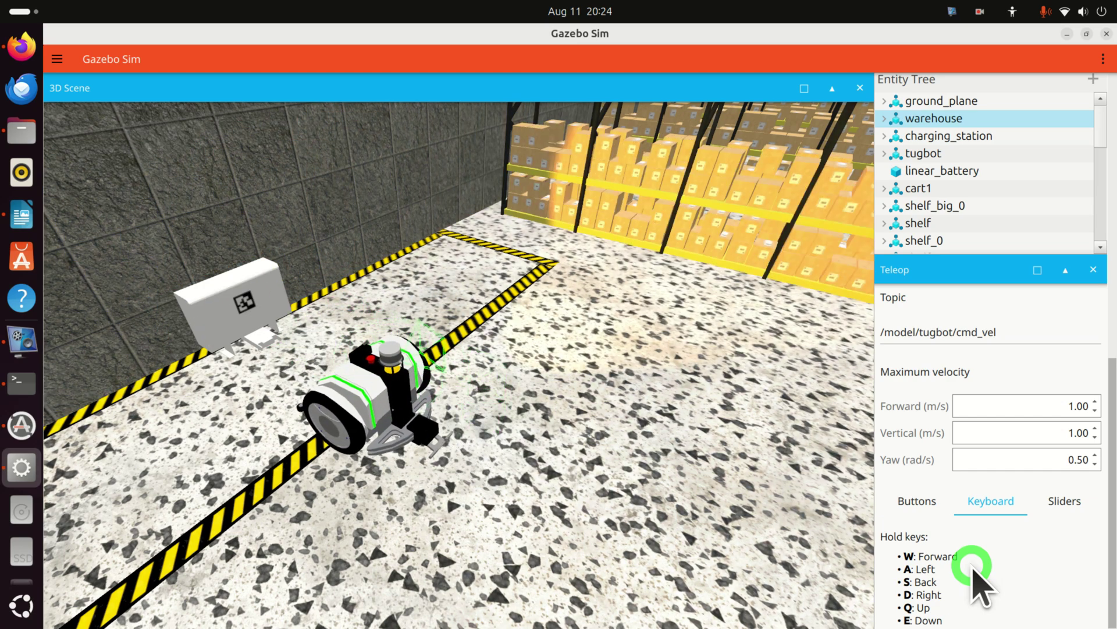
Turn the tugbot in place with A and D, back up with S, then drive forward.
key("a")
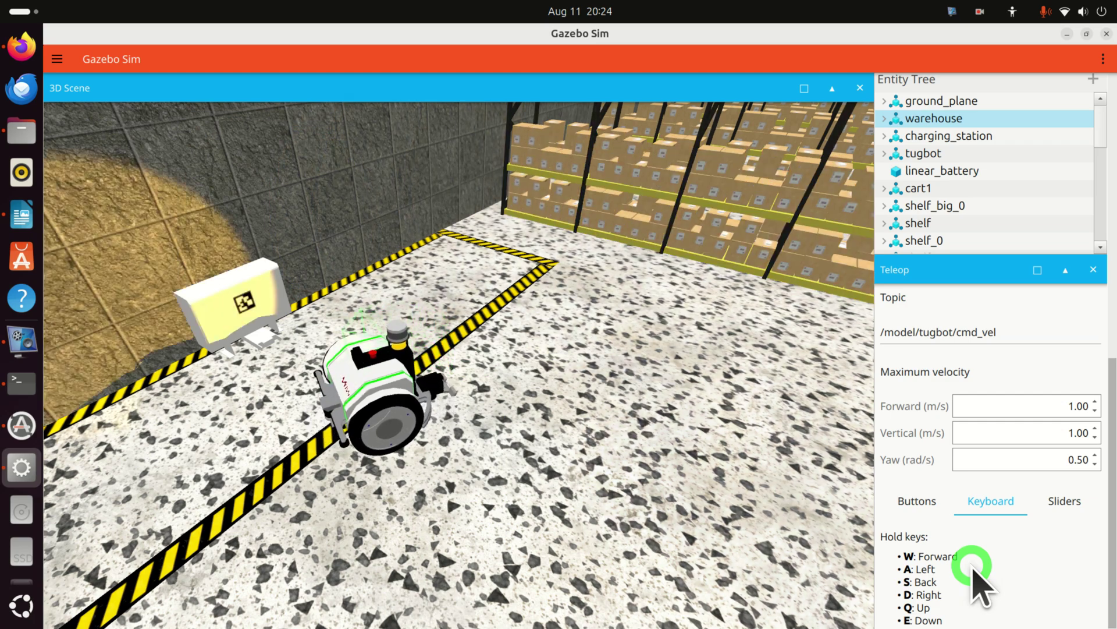
key("d")
key("w")
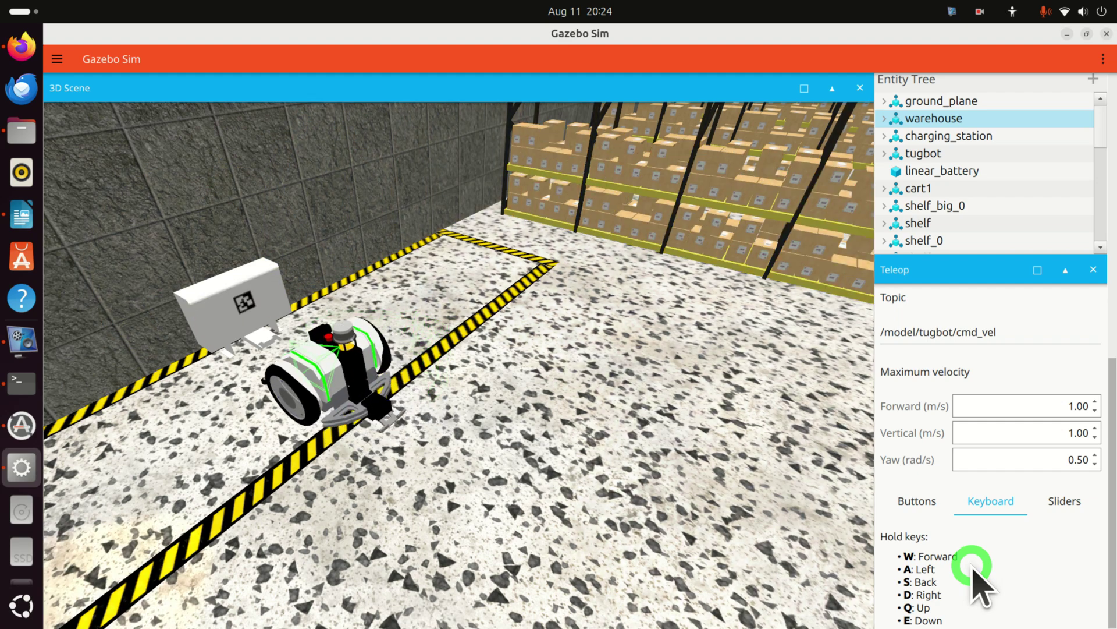
key("s")
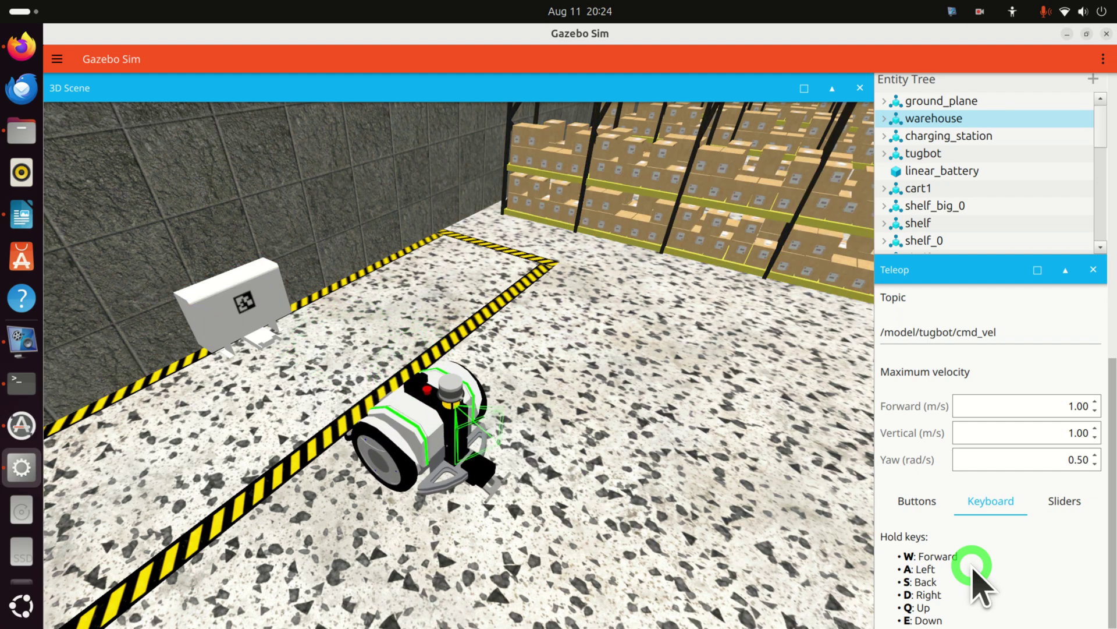
key("d")
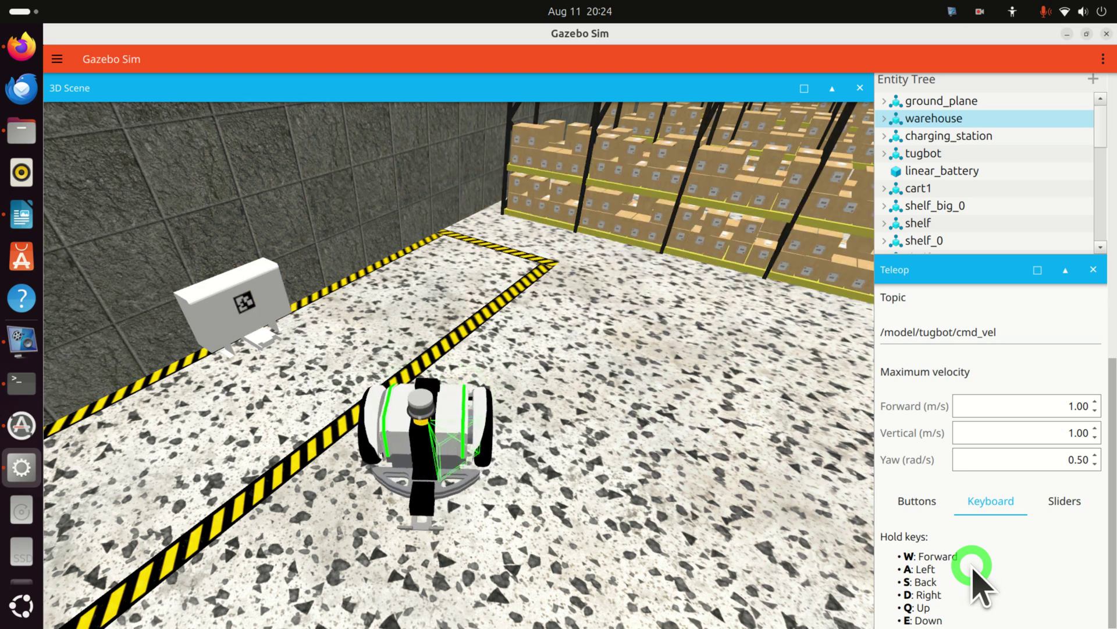
key("a")
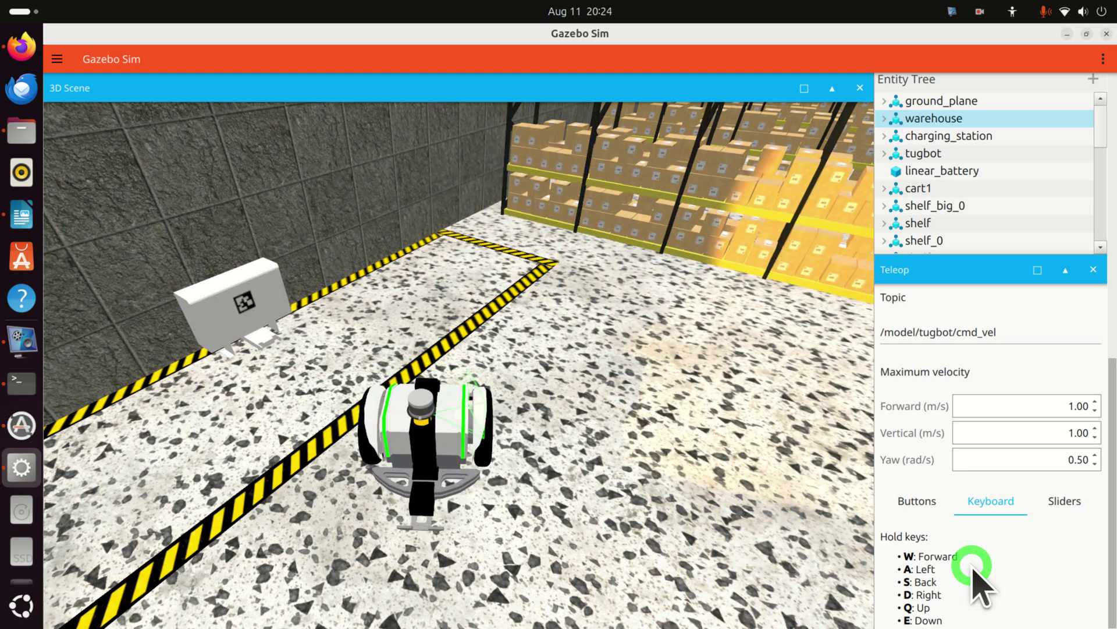
key("a")
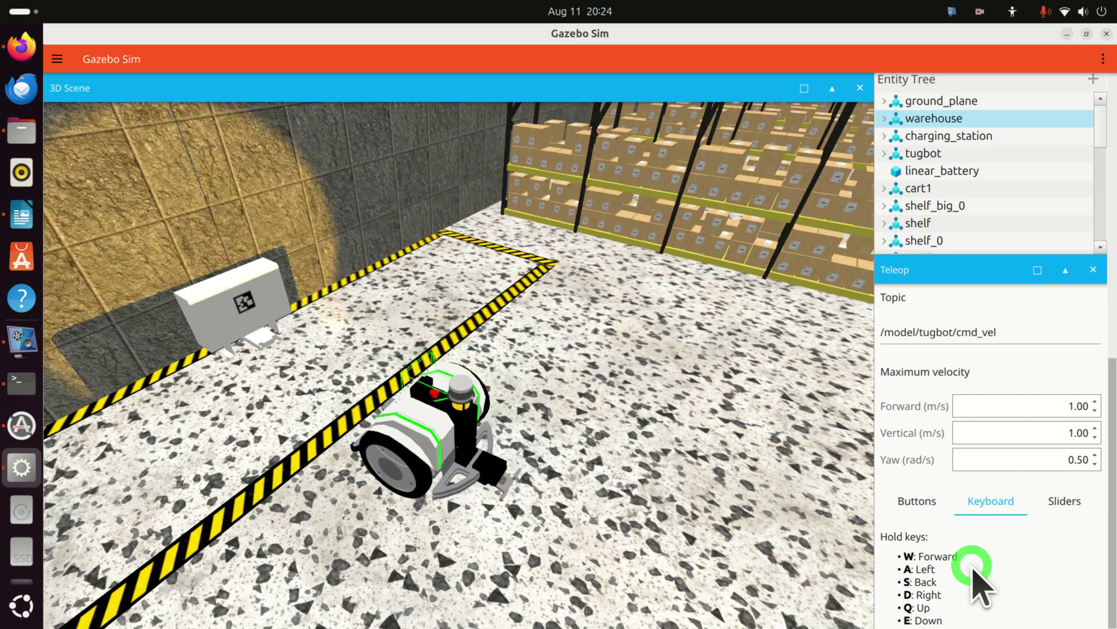
key("a")
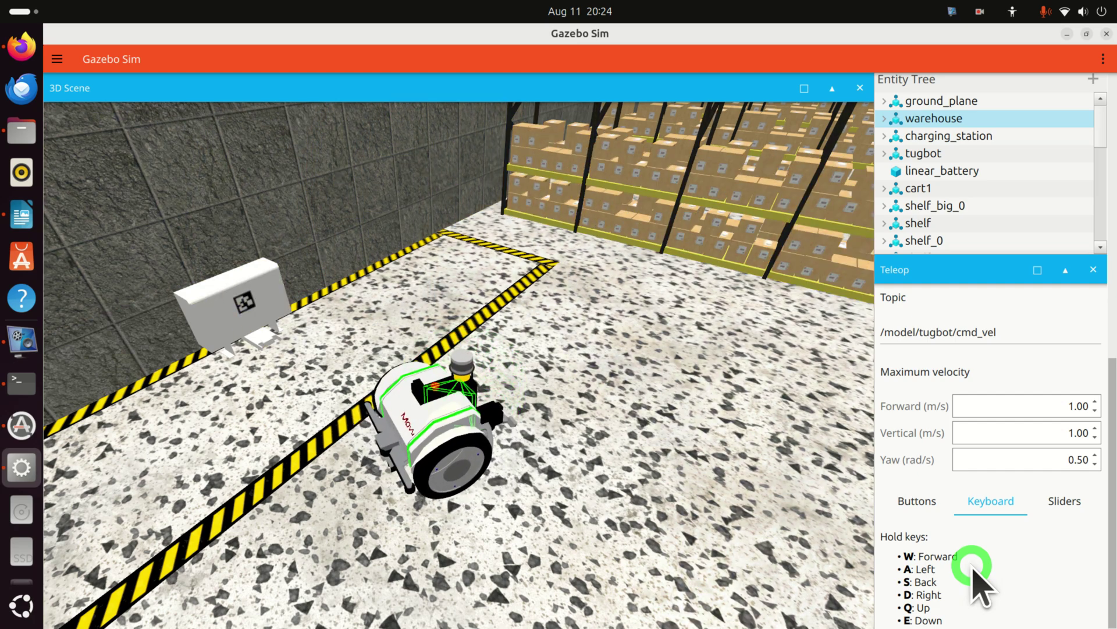
key("a")
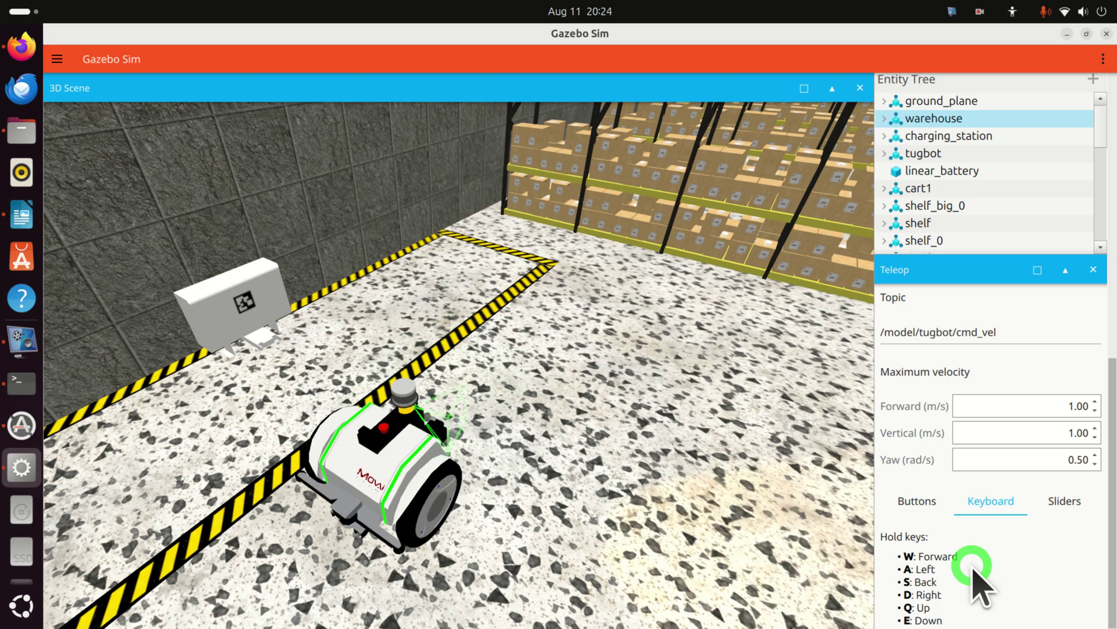
key("w")
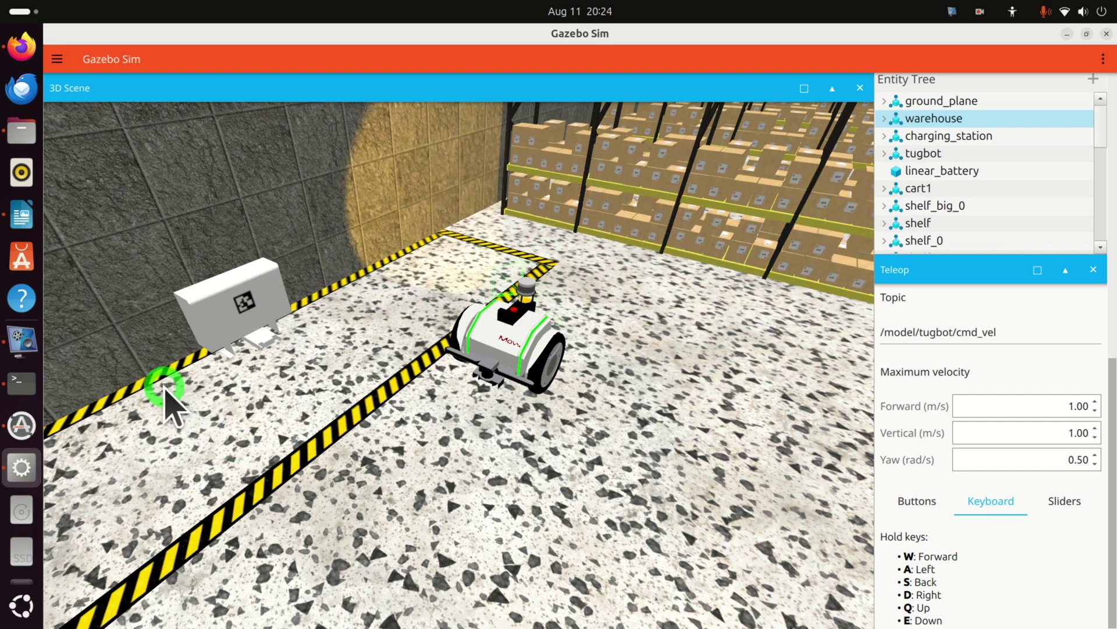
Open a new terminal tab and run gz topic -l.
left_click(22, 386)
left_click(322, 191)
left_click(79, 66)
left_click(425, 158)
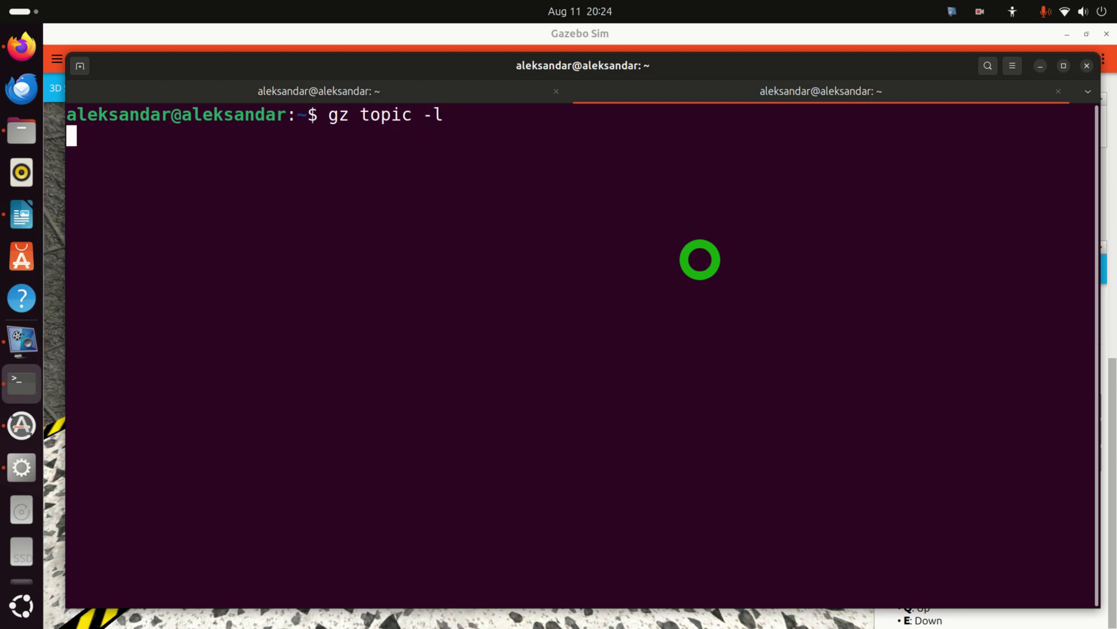
key("Return")
Scroll the topic list to find the tugbot's cmd_vel, odometry, camera and scan topics.
scroll(423, 351, "up", 10)
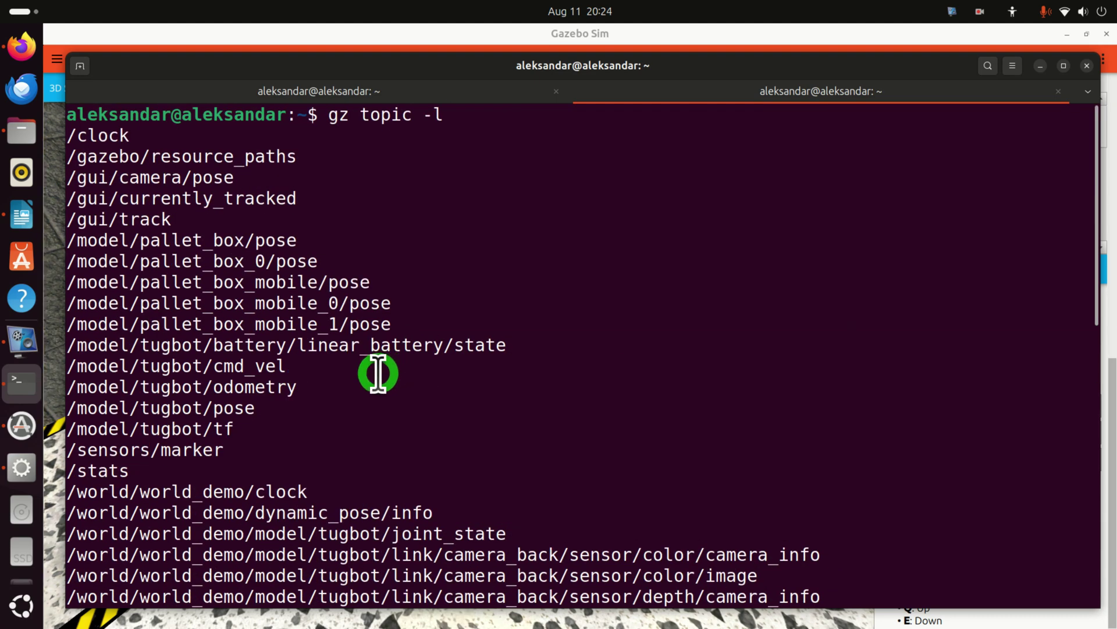
scroll(365, 362, "down", 3)
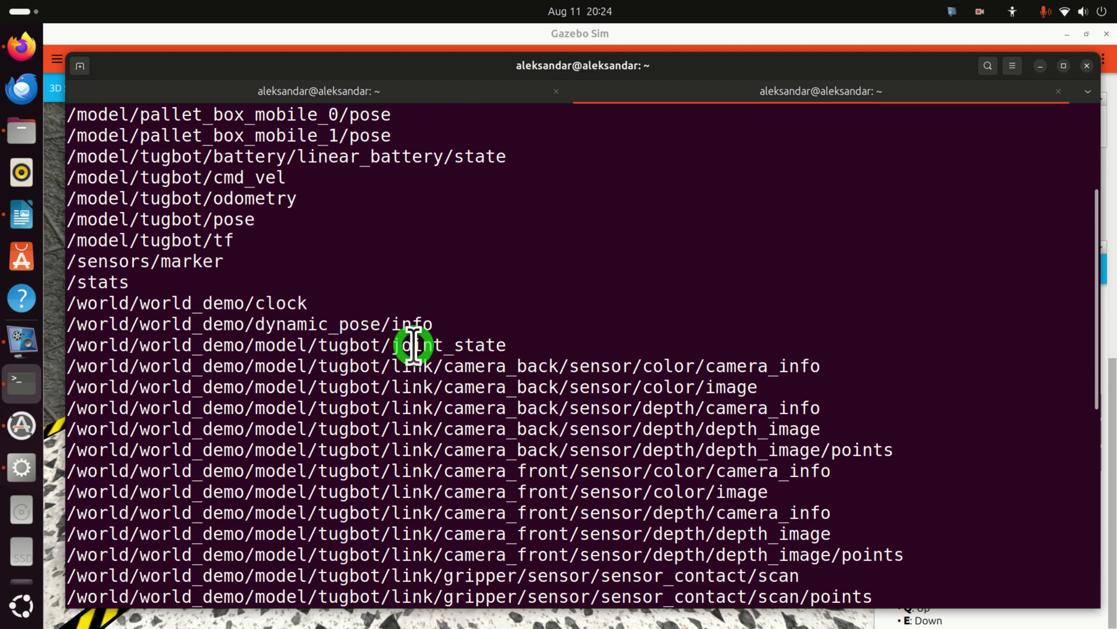
scroll(413, 345, "down", 2)
scroll(413, 344, "down", 2)
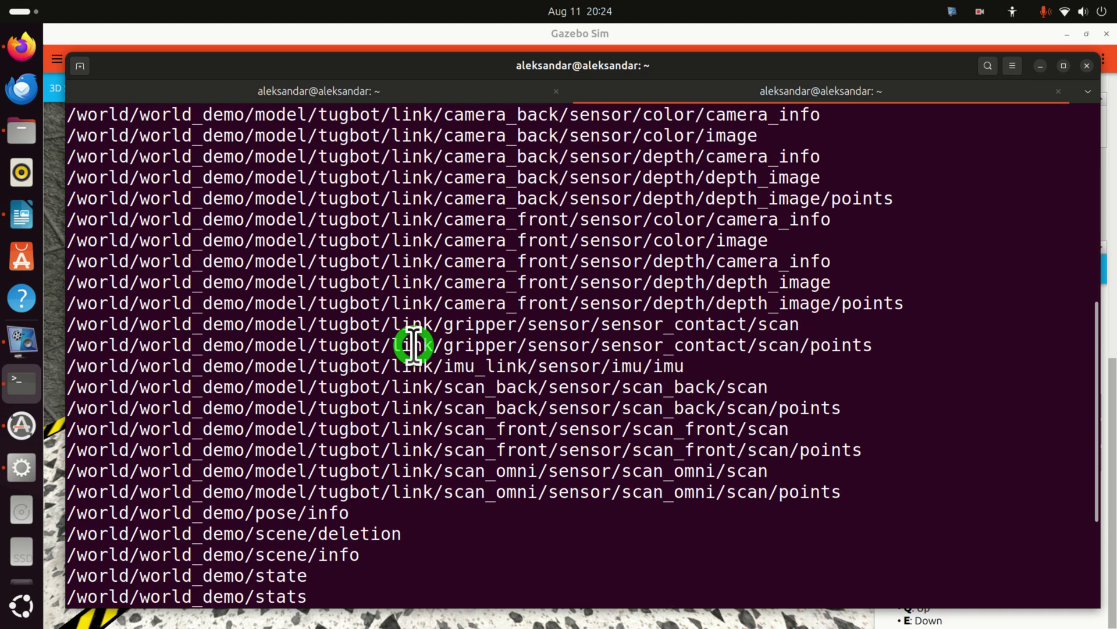
scroll(413, 344, "down", 1)
scroll(303, 517, "down", 2)
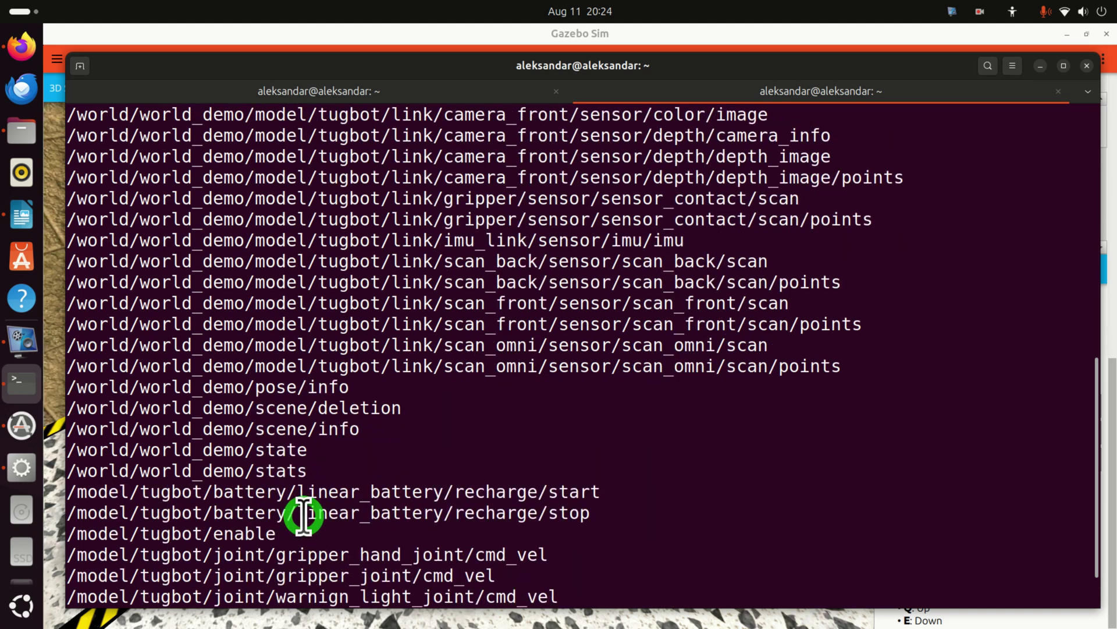
scroll(317, 515, "up", 10)
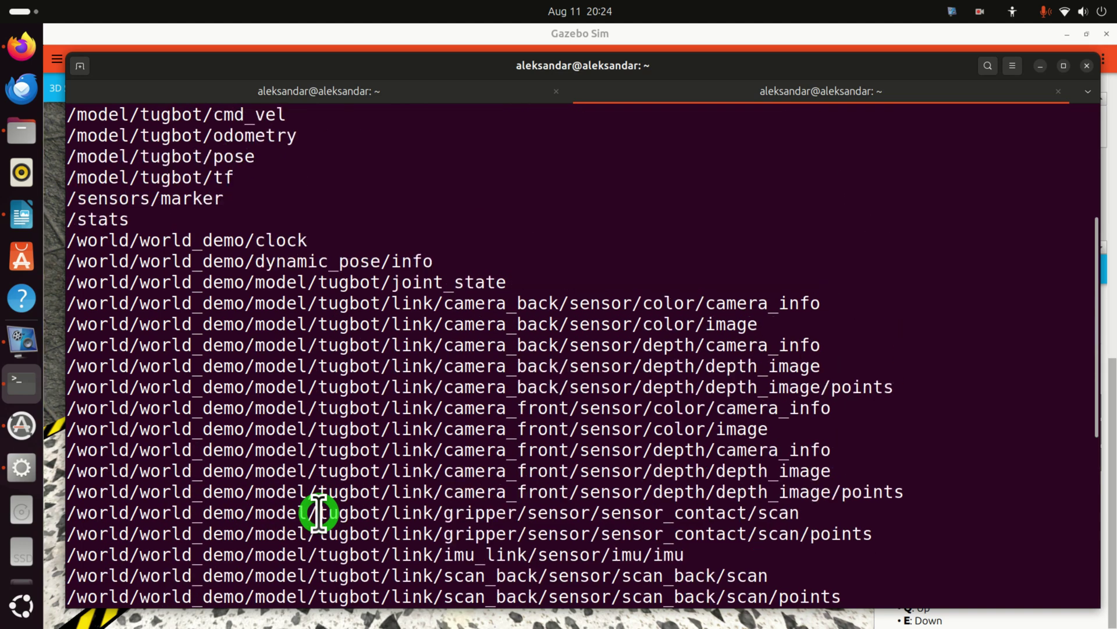